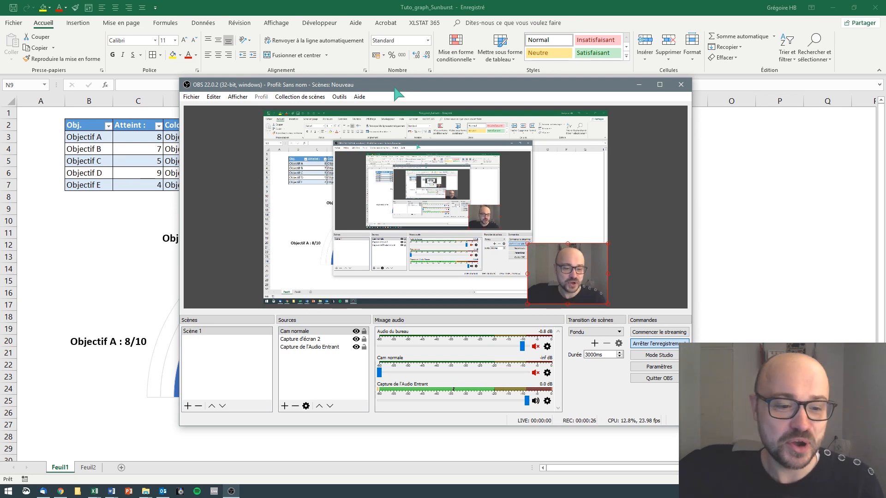
# Dock the OBS window to one half of the screen, then switch to the Tuto_graph_Sunburst workbook in Excel and maximize it
pyautogui.moveTo(395, 90); pyautogui.dragTo(883, 90)
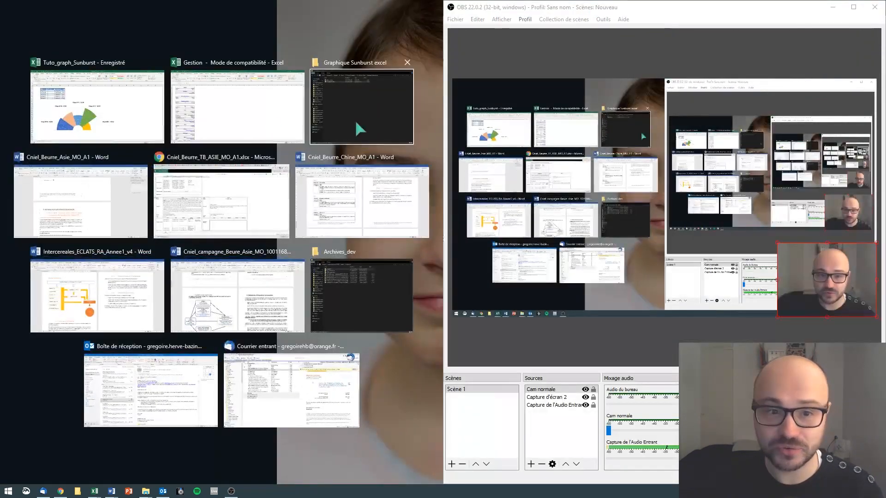
pyautogui.click(98, 110)
pyautogui.click(410, 8)
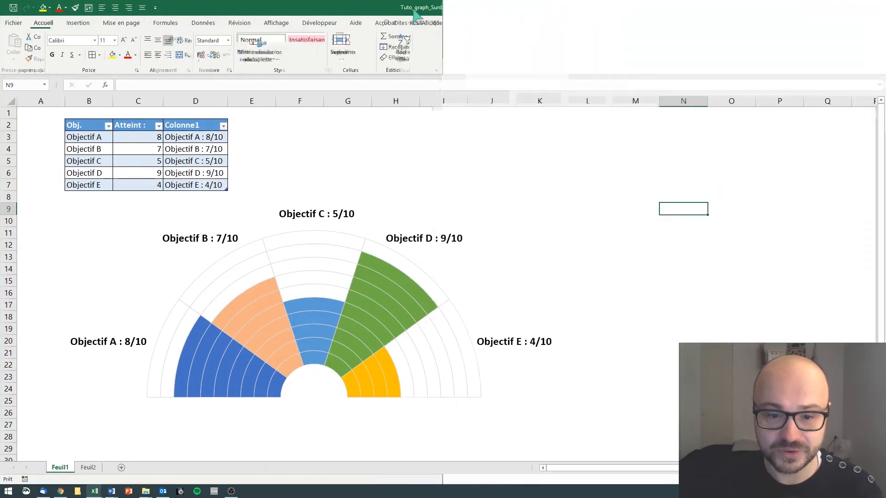
pyautogui.click(364, 163)
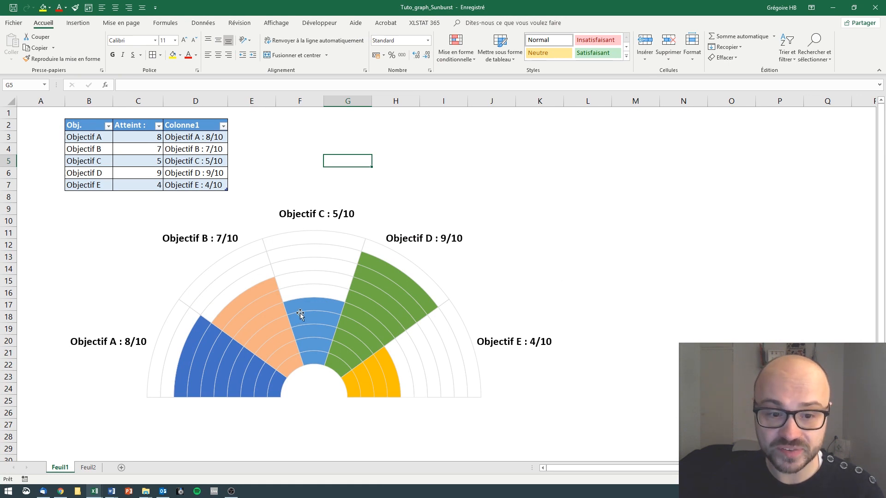
pyautogui.moveTo(302, 317)
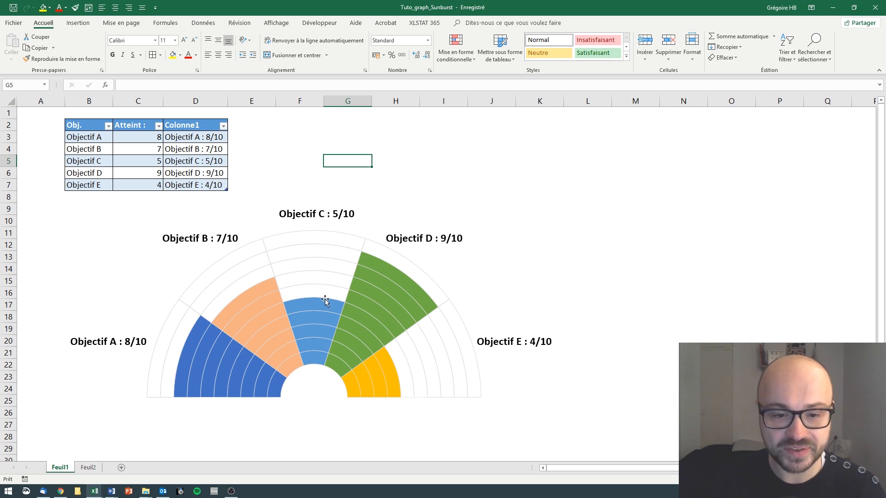
# Set the Atteint value of Objectif E to 8 in the Feuil1 table
pyautogui.click(139, 187)
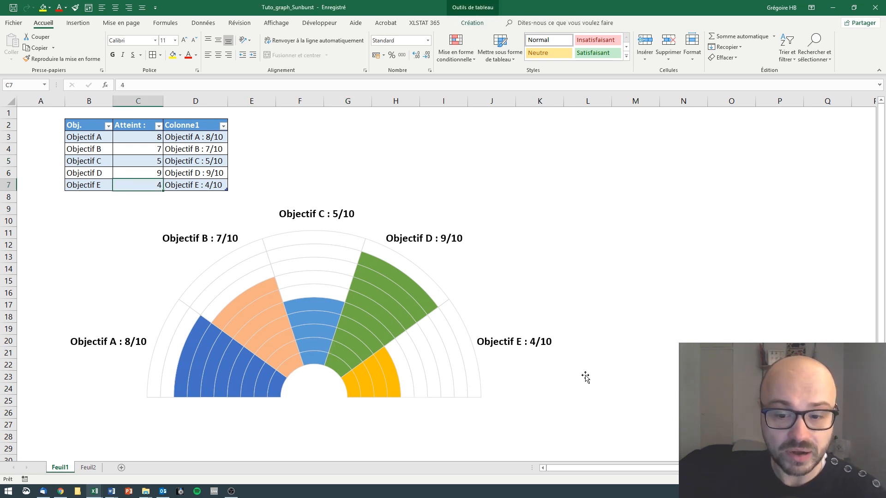
pyautogui.click(135, 151)
pyautogui.press('Down')
pyautogui.press('Down')
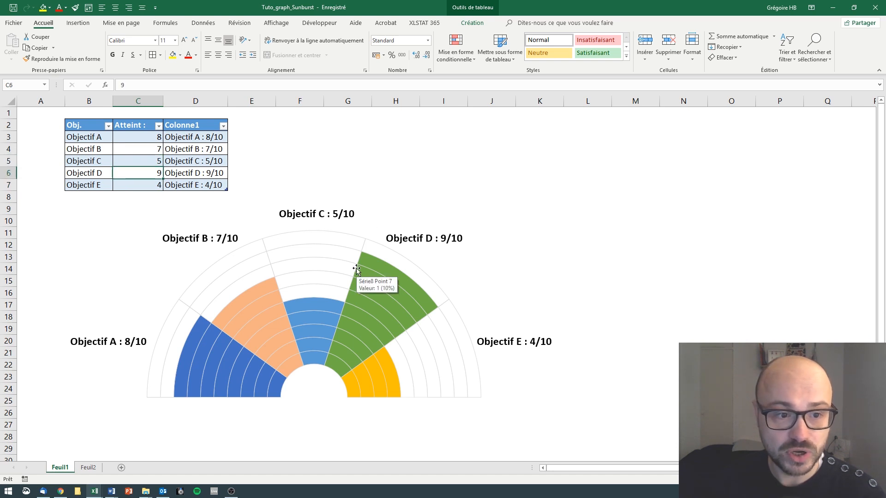
pyautogui.press('Down')
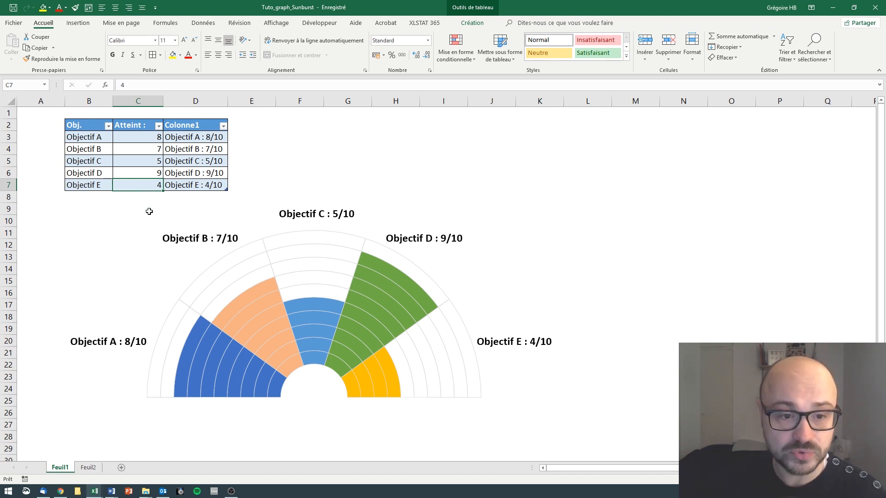
pyautogui.write('8')
pyautogui.press('Return')
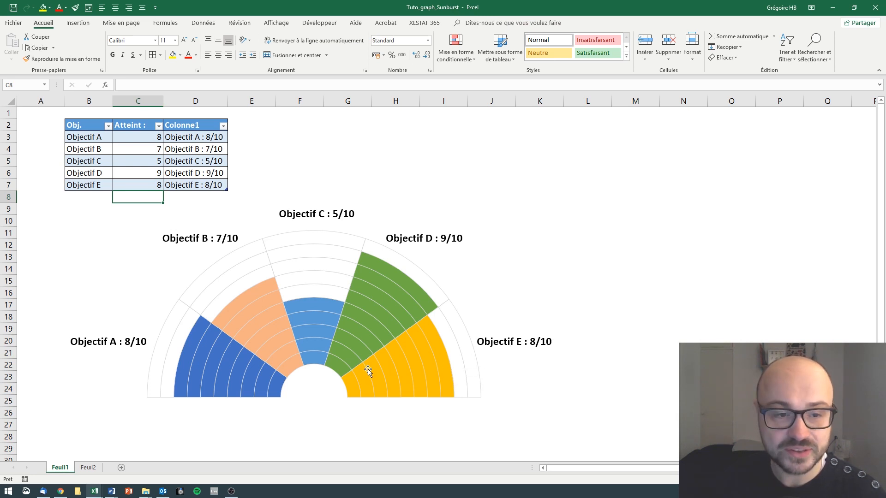
pyautogui.press('Up')
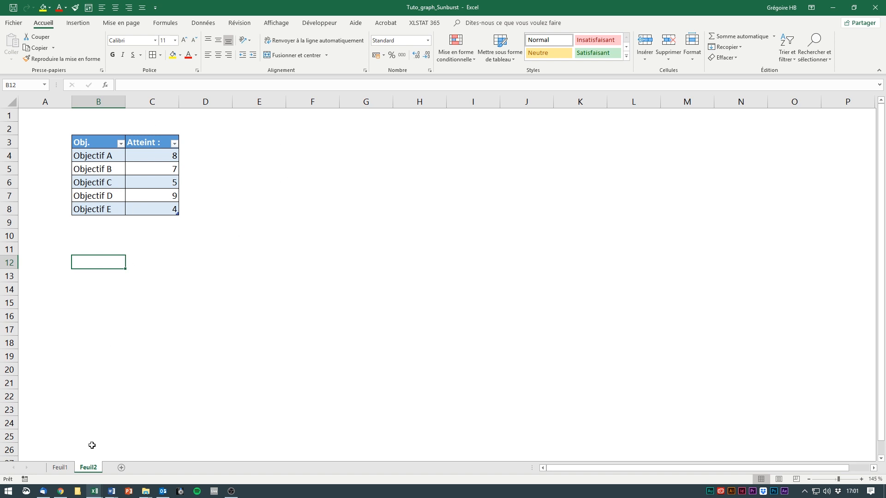
# Compare the finished sunburst chart on Feuil1 with the starting objectives table on Feuil2
pyautogui.click(60, 467)
pyautogui.click(88, 468)
pyautogui.click(94, 250)
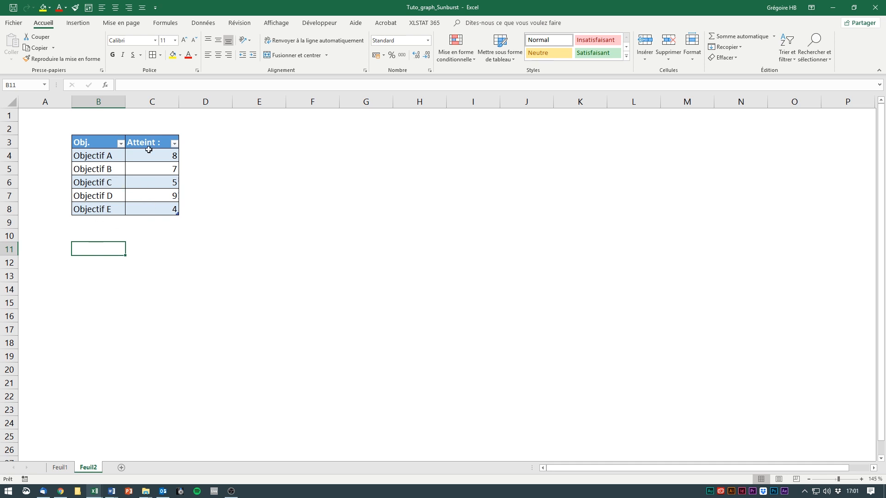
pyautogui.click(60, 467)
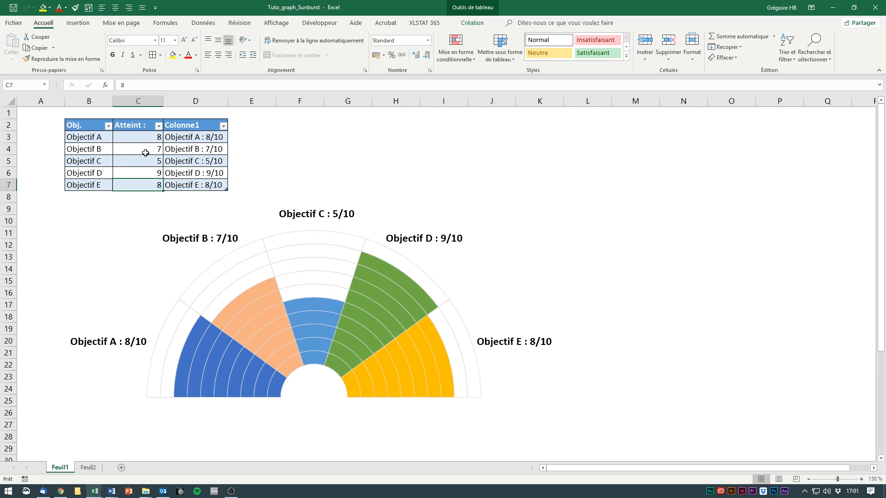
pyautogui.click(97, 468)
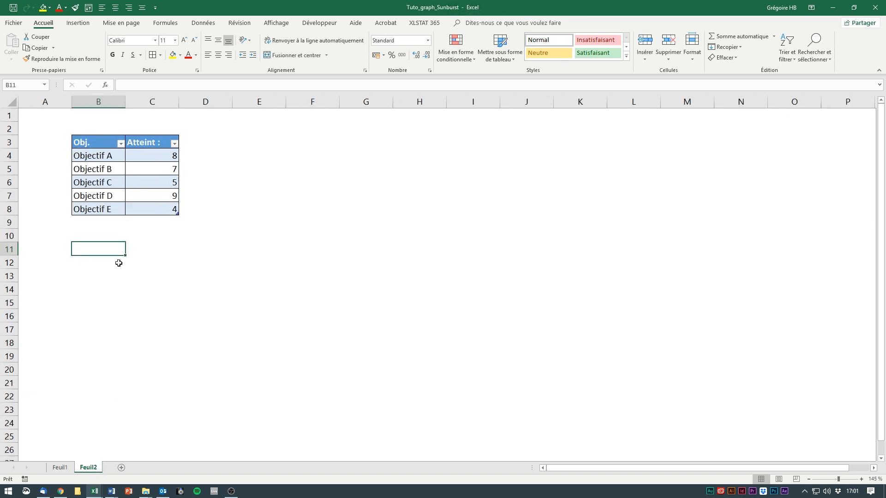
pyautogui.click(59, 467)
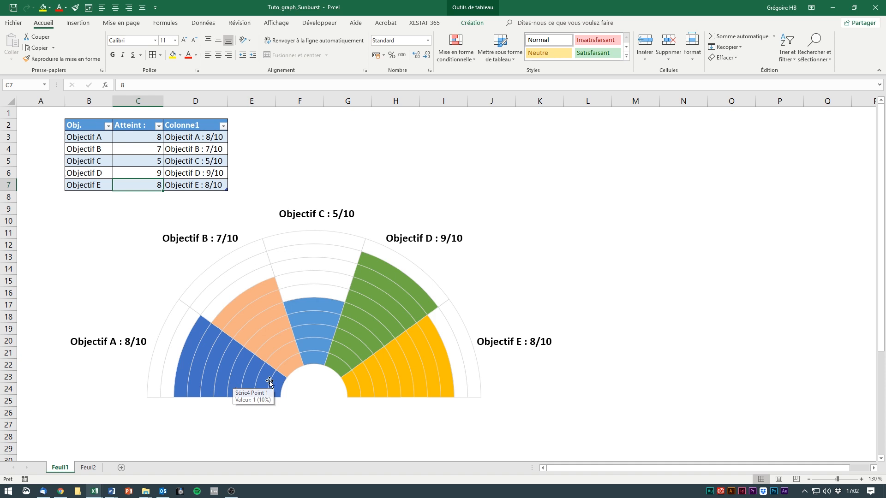
pyautogui.moveTo(271, 391)
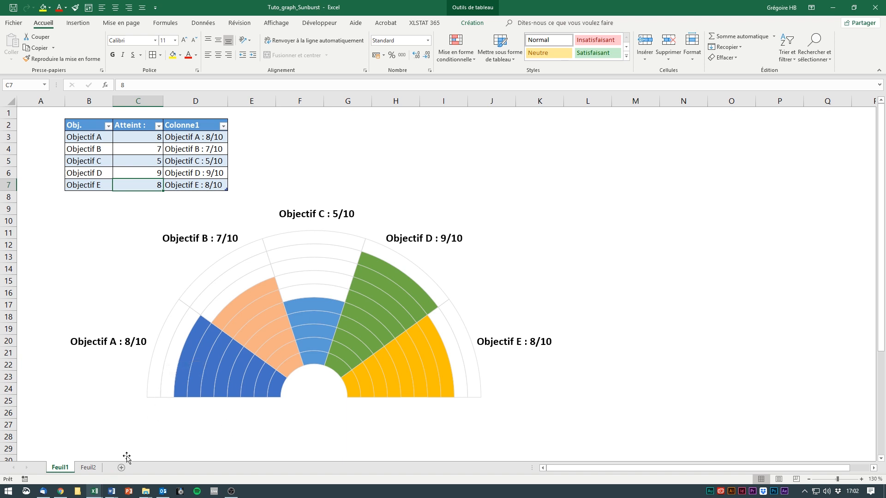
# On Feuil2, fill cells A11 to A20 with the number series 1 to 10
pyautogui.click(89, 467)
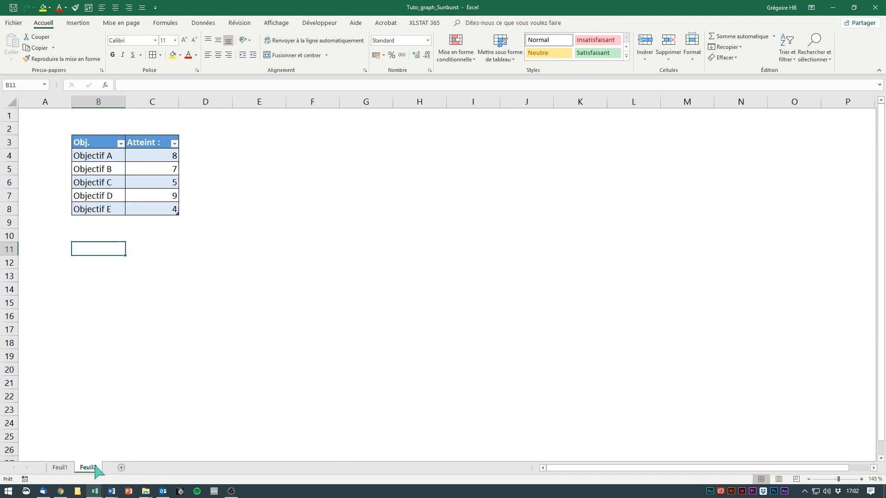
pyautogui.click(44, 251)
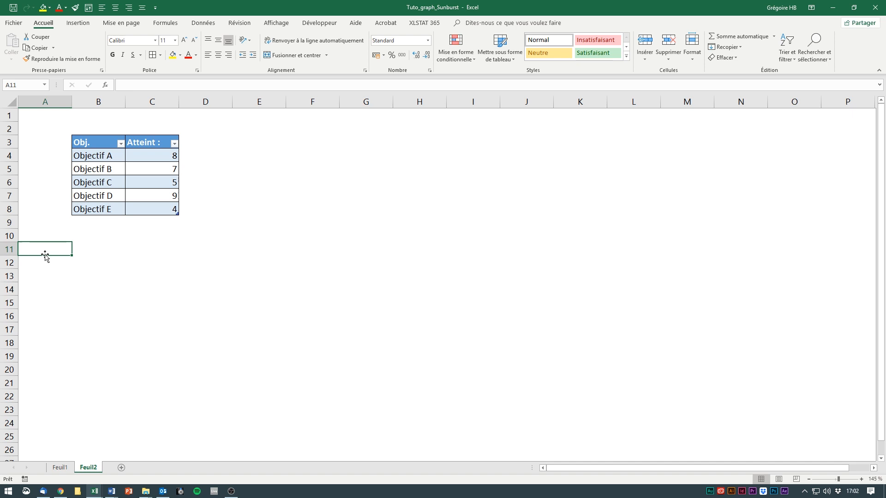
pyautogui.moveTo(154, 152); pyautogui.dragTo(156, 208)
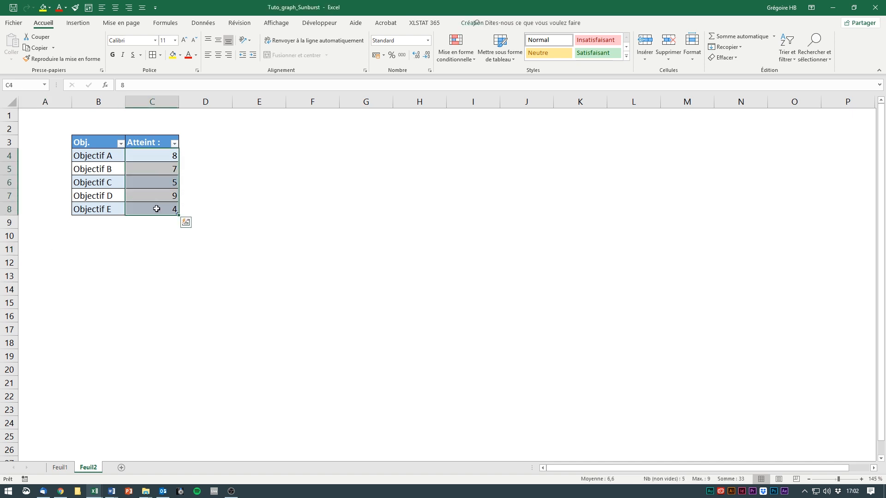
pyautogui.click(52, 247)
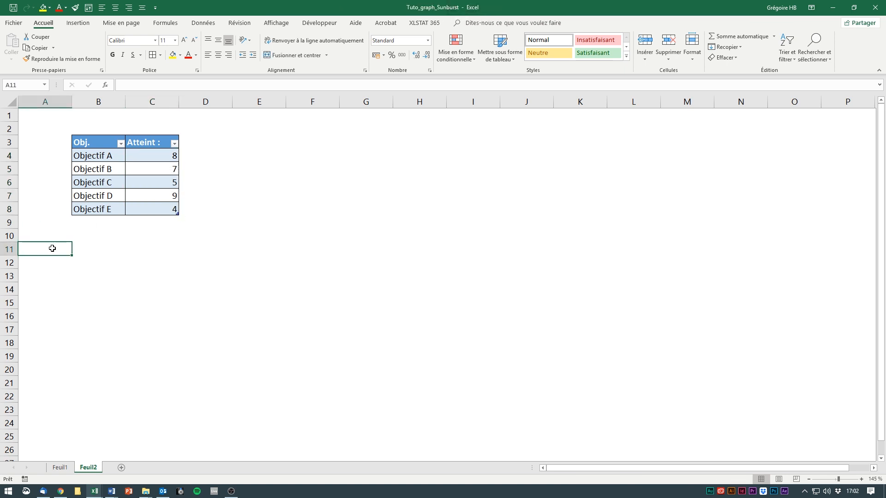
pyautogui.write('1')
pyautogui.press('Return')
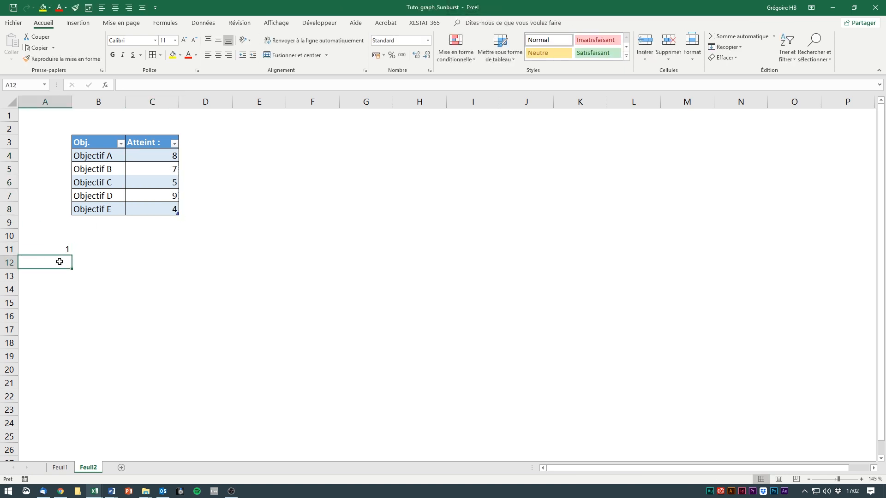
pyautogui.write('2')
pyautogui.press('Return')
pyautogui.moveTo(59, 249); pyautogui.dragTo(72, 375)
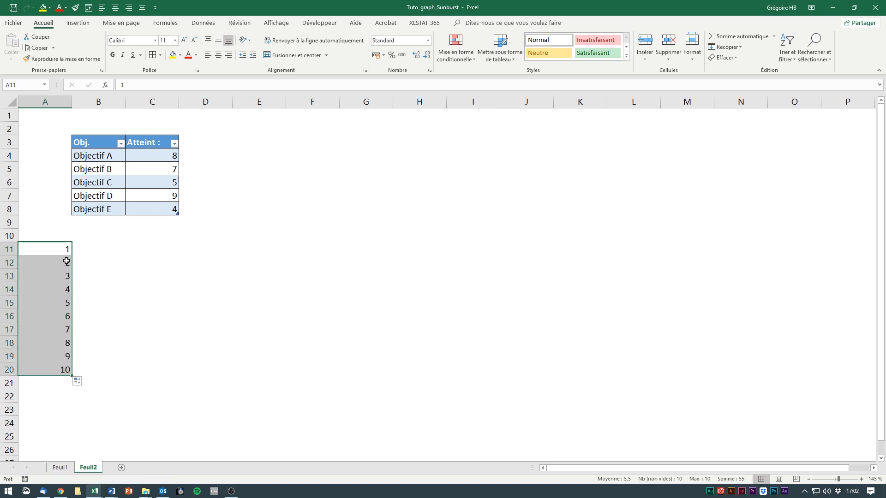
# Place a copy of the Objectif A label from the table in B10, as the column header beside the number series
pyautogui.click(98, 239)
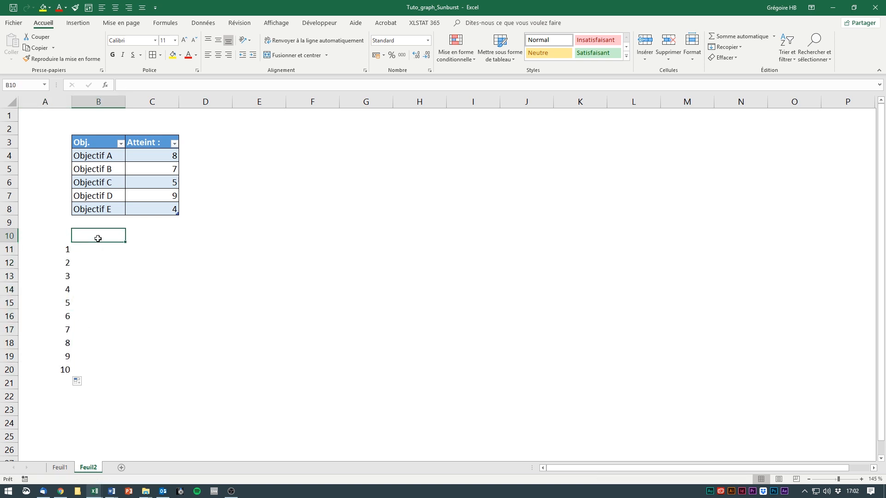
pyautogui.click(104, 162)
pyautogui.hotkey('ctrl', 'c')
pyautogui.click(94, 250)
pyautogui.hotkey('ctrl', 'v')
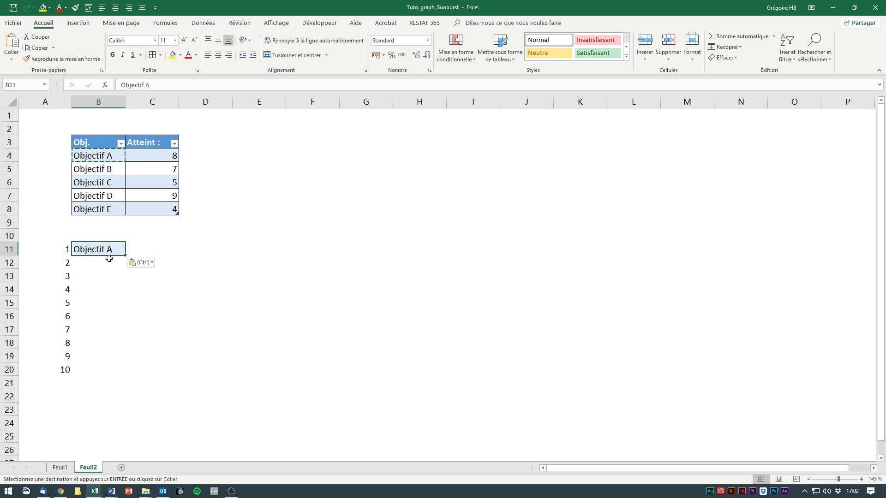
pyautogui.hotkey('ctrl', 'x')
pyautogui.click(98, 239)
pyautogui.hotkey('ctrl', 'v')
pyautogui.click(103, 272)
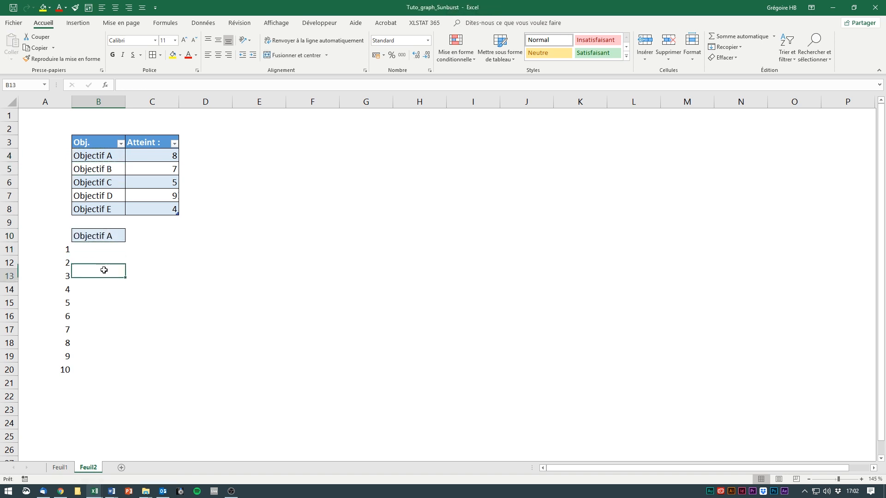
pyautogui.click(106, 248)
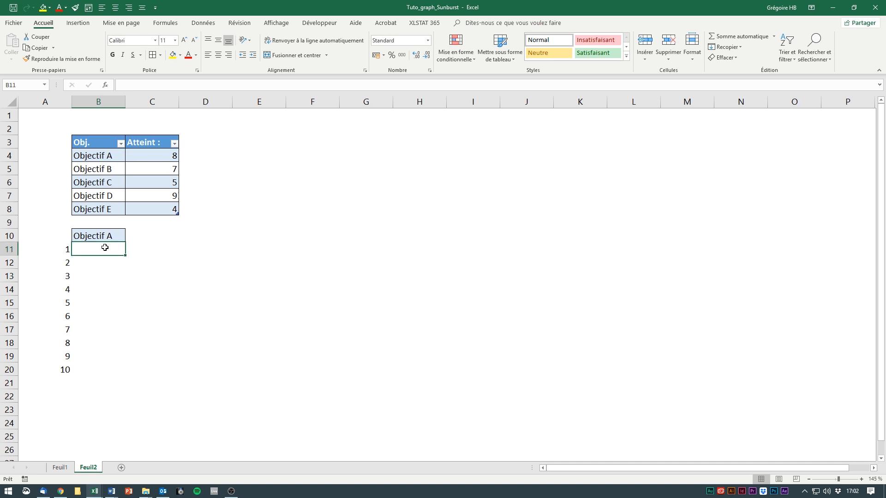
# Examine the ring series of the Objectif A segment in the Feuil1 chart and relate it to the 1 to 10 scale on Feuil2
pyautogui.click(60, 468)
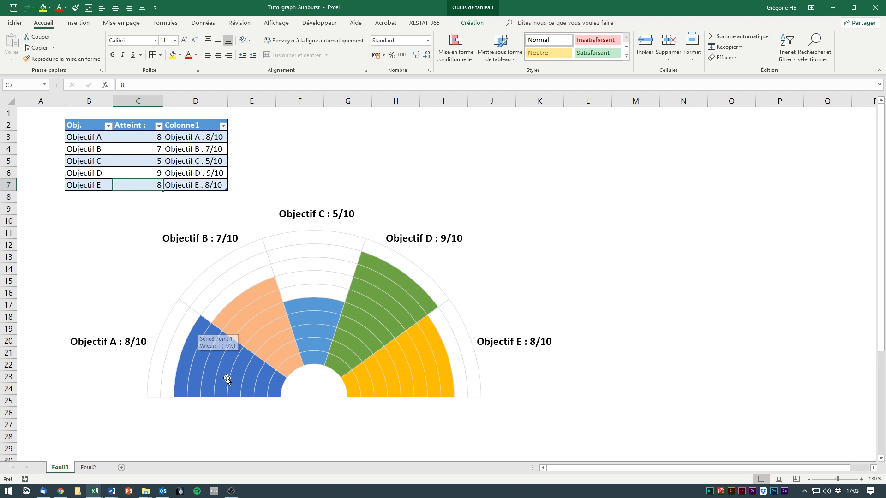
pyautogui.moveTo(184, 366)
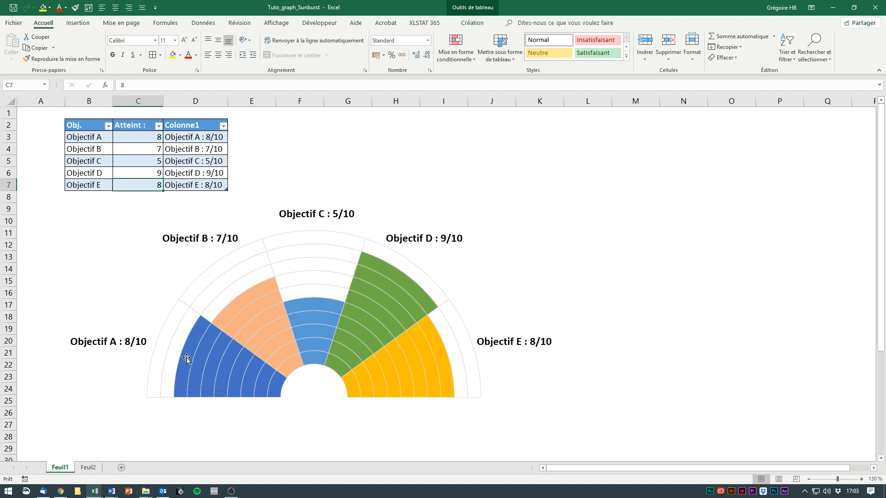
pyautogui.click(193, 342)
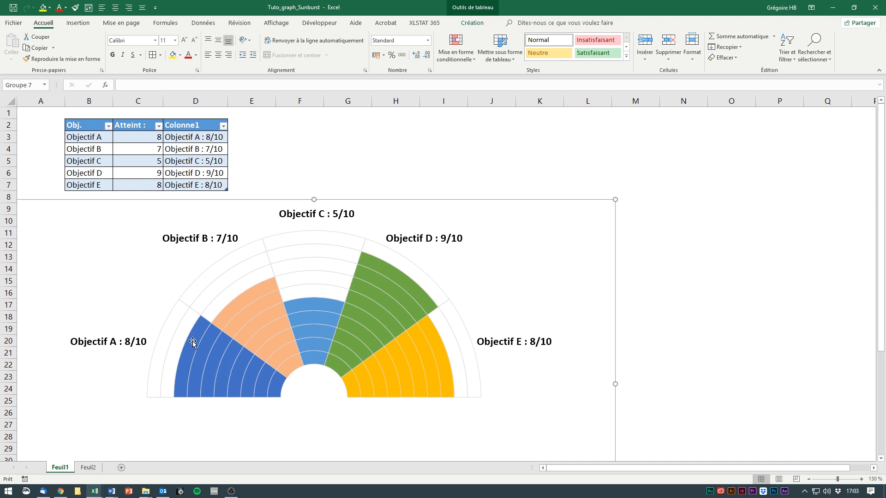
pyautogui.click(191, 349)
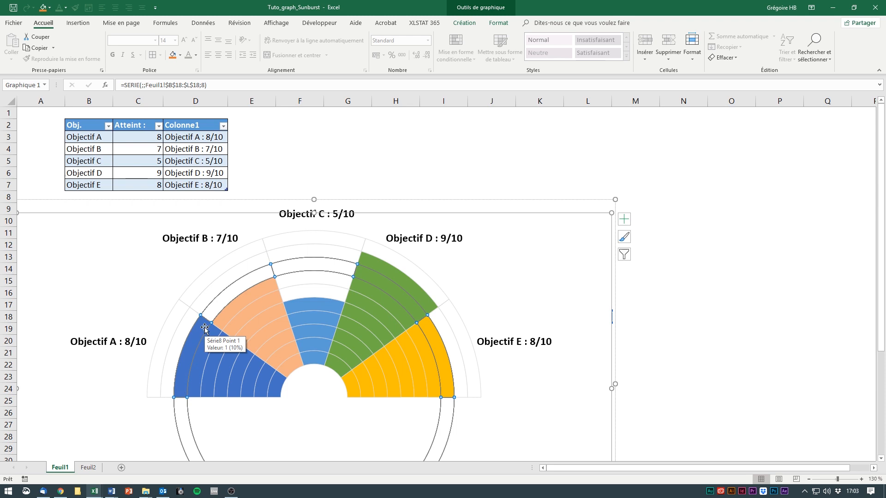
pyautogui.click(89, 467)
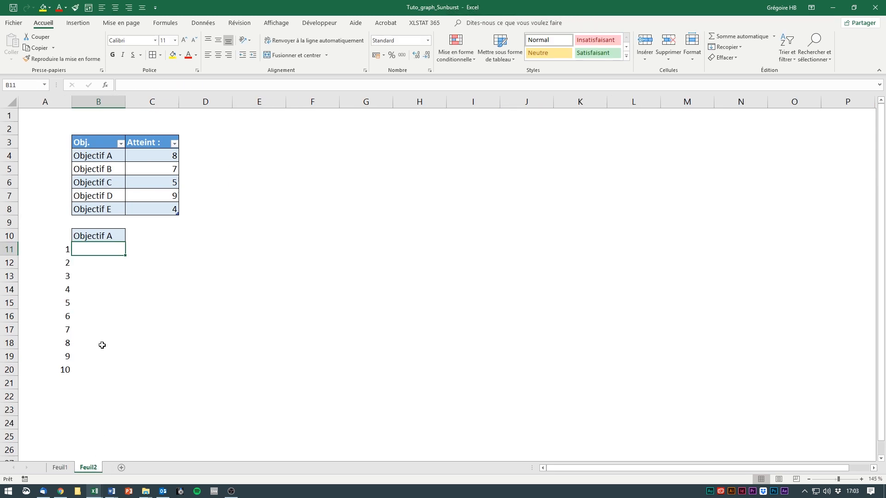
pyautogui.click(64, 259)
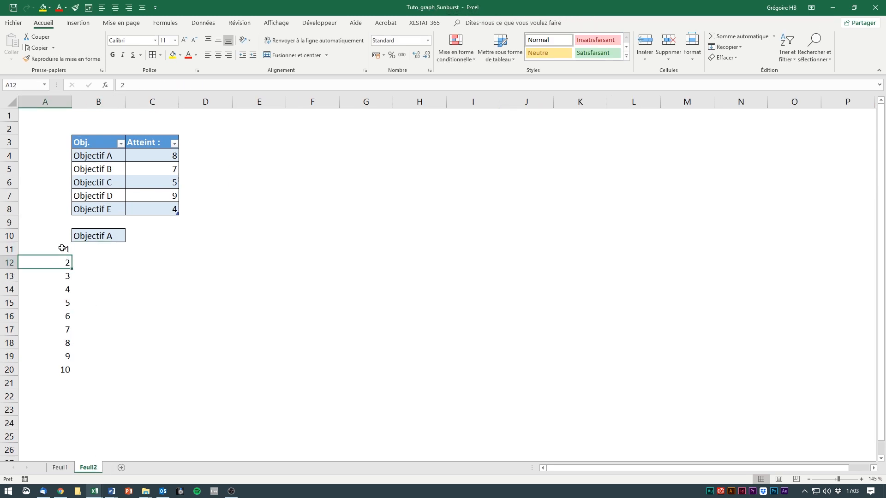
pyautogui.click(151, 158)
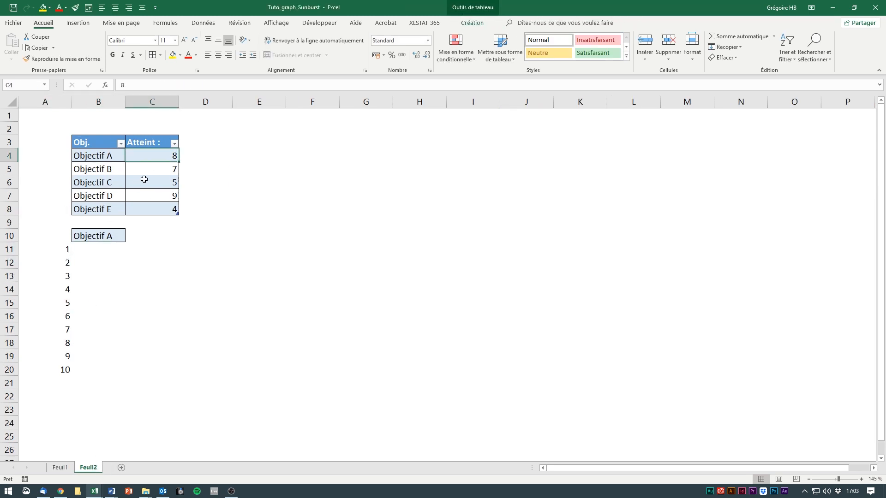
pyautogui.click(81, 250)
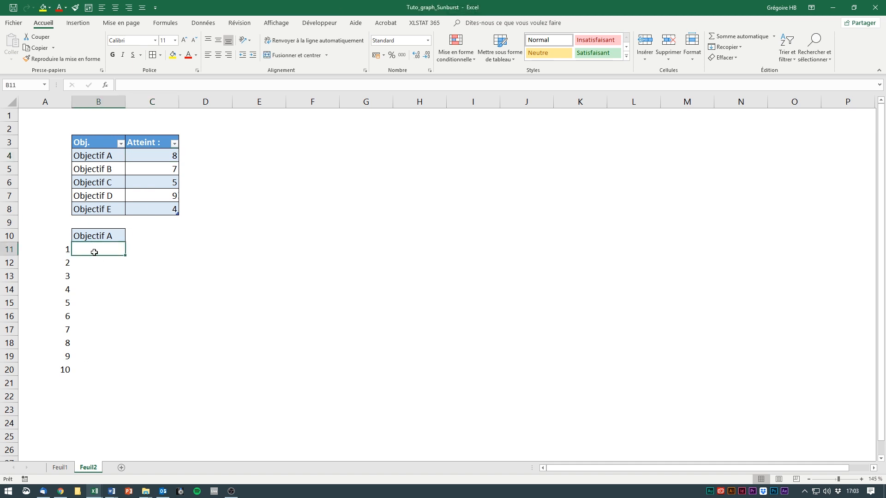
pyautogui.click(93, 342)
pyautogui.click(90, 356)
pyautogui.click(90, 366)
# Enter the formula =SI($C$4<=$A11;1;0) in B11 to test the Objectif A score against the scale value
pyautogui.click(93, 255)
pyautogui.write('=si')
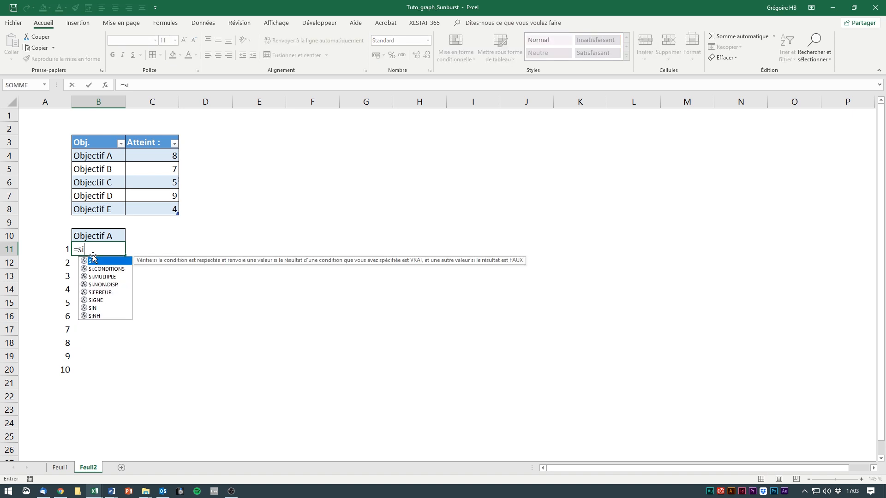
pyautogui.write('(')
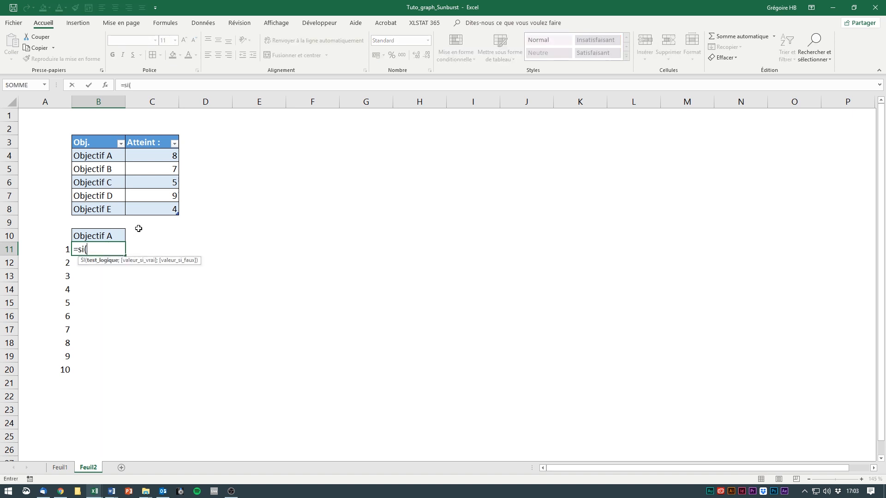
pyautogui.click(159, 155)
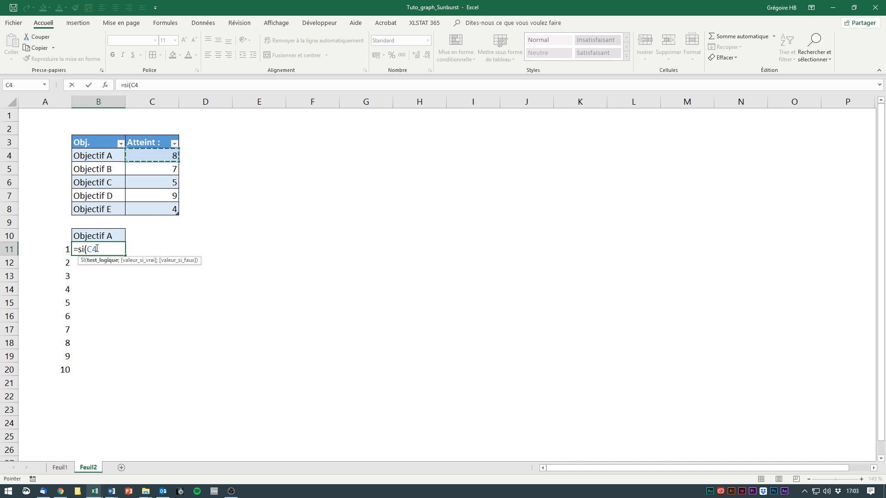
pyautogui.press('F4')
pyautogui.doubleClick(92, 247)
pyautogui.moveTo(108, 248); pyautogui.dragTo(116, 248)
pyautogui.click(120, 250)
pyautogui.click(59, 248)
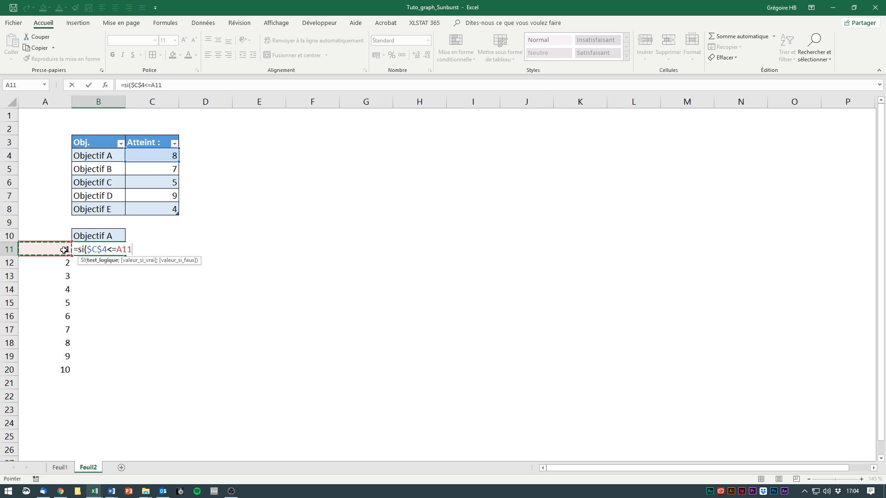
pyautogui.click(118, 250)
pyautogui.write('$')
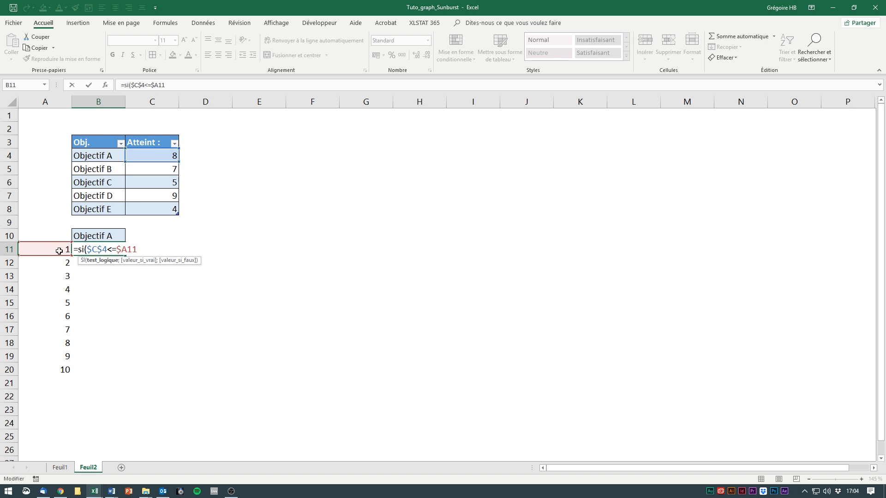
pyautogui.write(';1;')
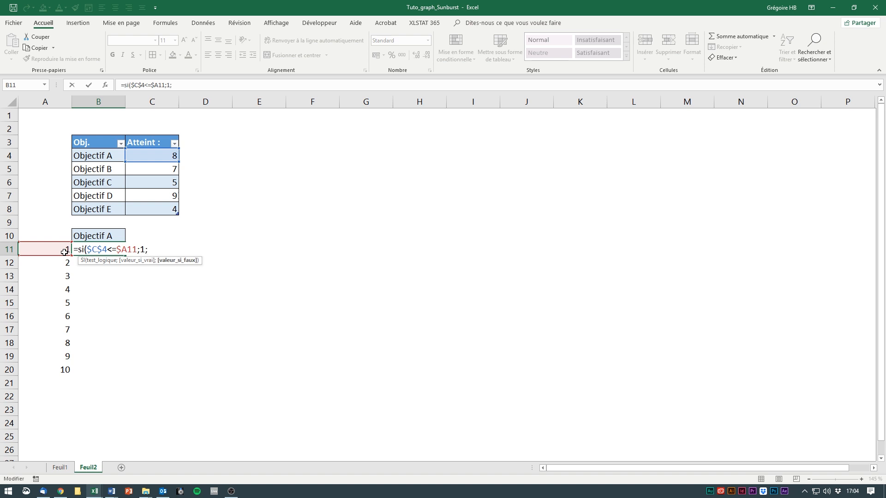
pyautogui.write('0)')
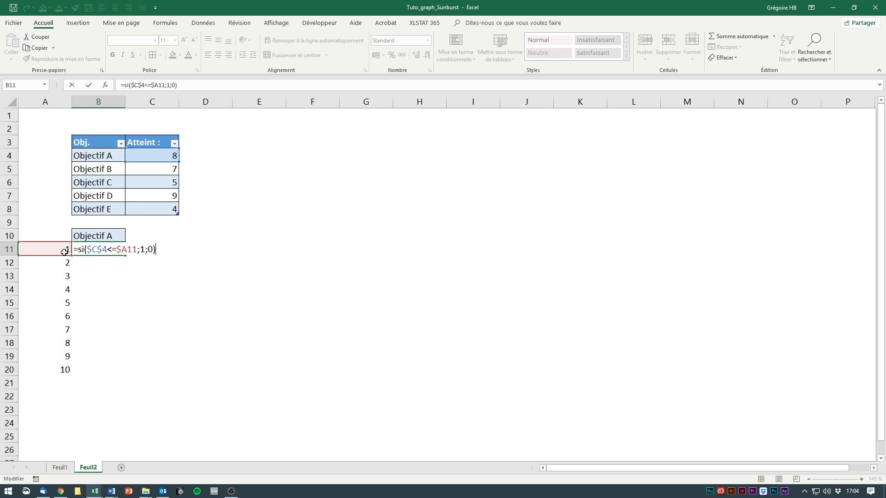
pyautogui.press('Return')
# Change the comparison in the B11 formula to >= and fill the formula down to B20
pyautogui.click(103, 251)
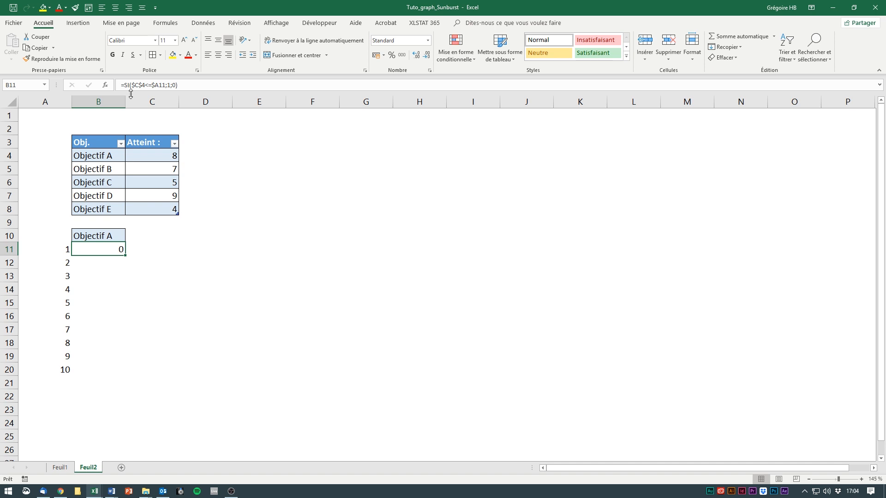
pyautogui.click(149, 83)
pyautogui.press('BackSpace')
pyautogui.write('<')
pyautogui.press('BackSpace')
pyautogui.write('>')
pyautogui.press('Return')
pyautogui.click(121, 251)
pyautogui.moveTo(127, 256); pyautogui.dragTo(124, 372)
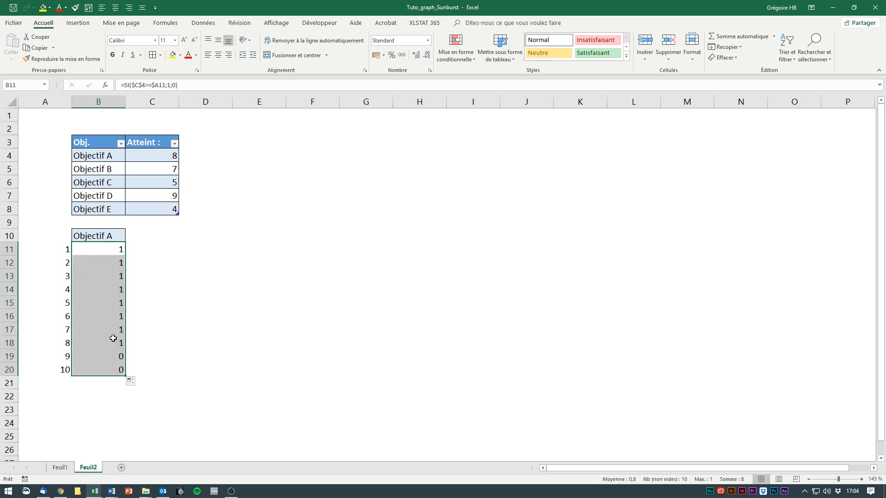
# Check the formula results in B11:B20 against the 1 to 10 scale in column A
pyautogui.click(113, 341)
pyautogui.click(117, 251)
pyautogui.click(118, 346)
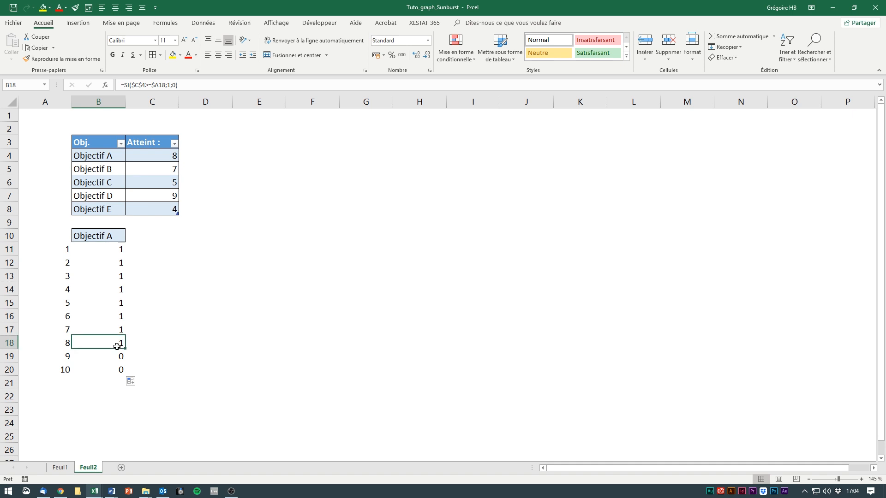
pyautogui.click(62, 342)
pyautogui.click(109, 343)
pyautogui.click(114, 356)
pyautogui.click(113, 369)
pyautogui.click(114, 356)
pyautogui.click(82, 247)
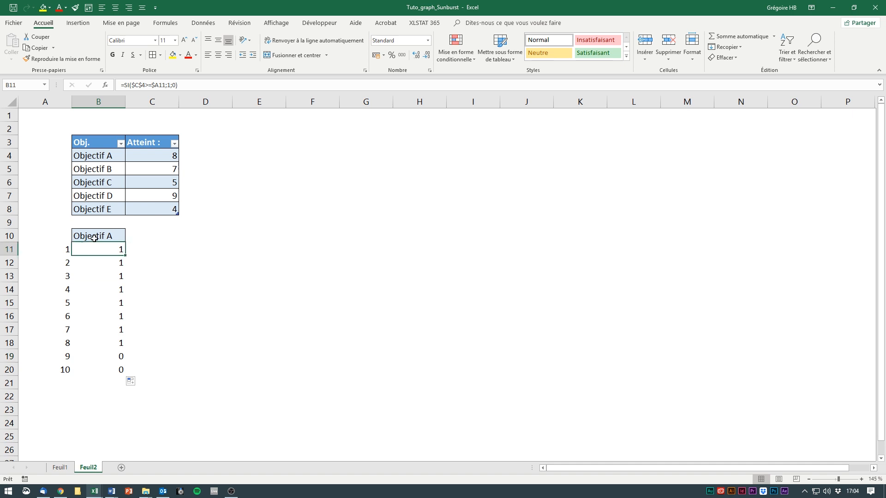
# Examine how the formulas in B11, B17 and B18 compare the score in C4 with each row's scale value
pyautogui.doubleClick(117, 250)
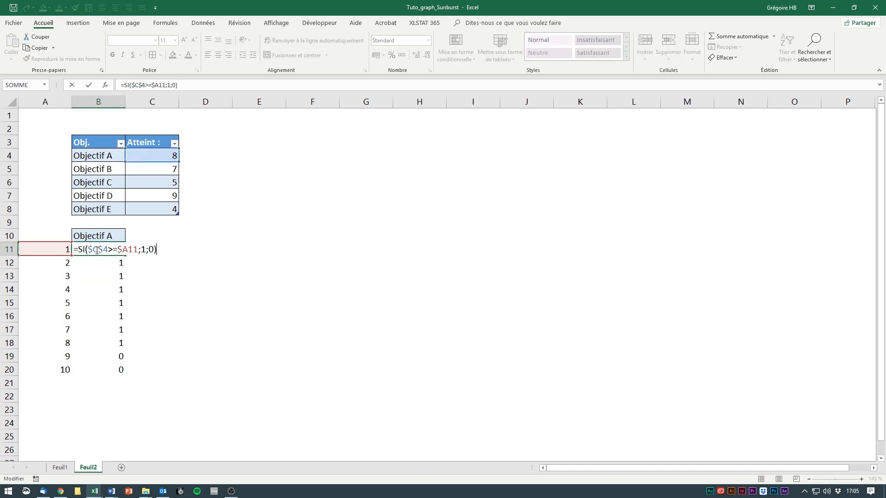
pyautogui.moveTo(88, 249); pyautogui.dragTo(108, 249)
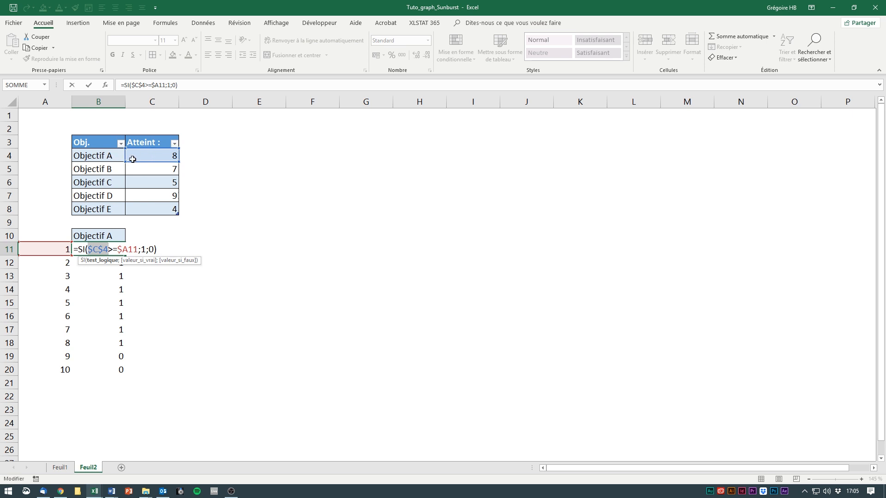
pyautogui.moveTo(112, 249); pyautogui.dragTo(112, 250)
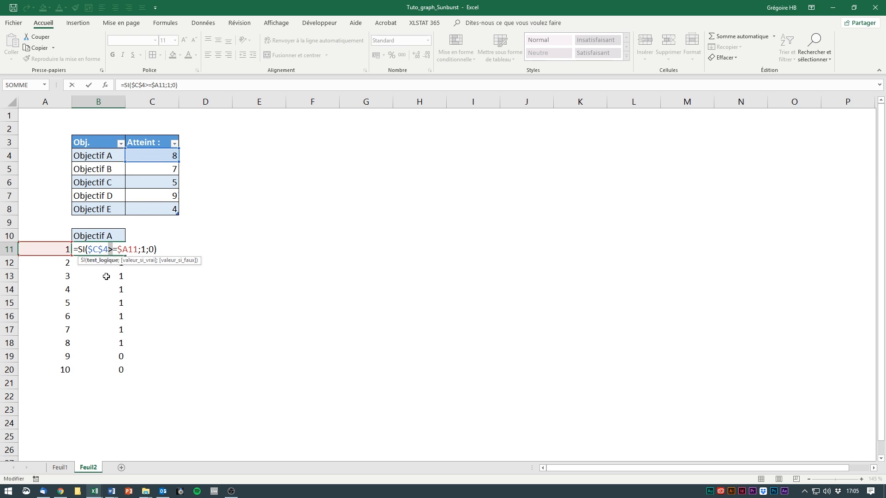
pyautogui.press('Escape')
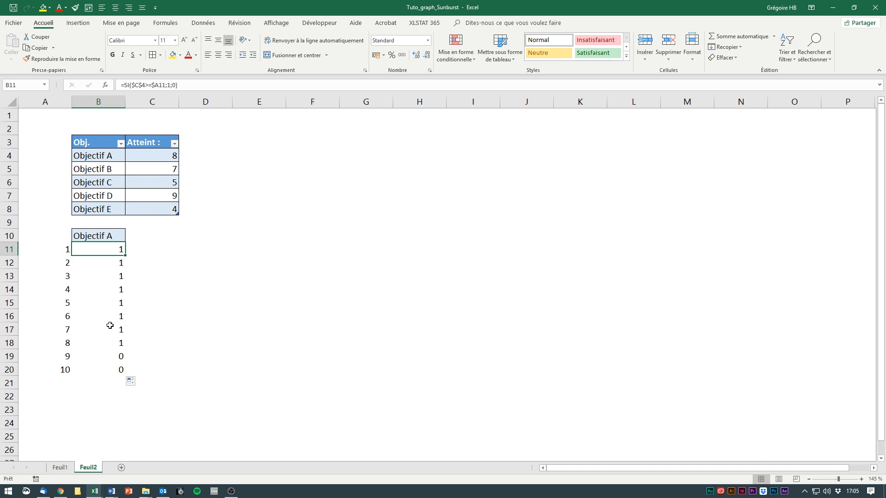
pyautogui.click(109, 326)
pyautogui.click(142, 86)
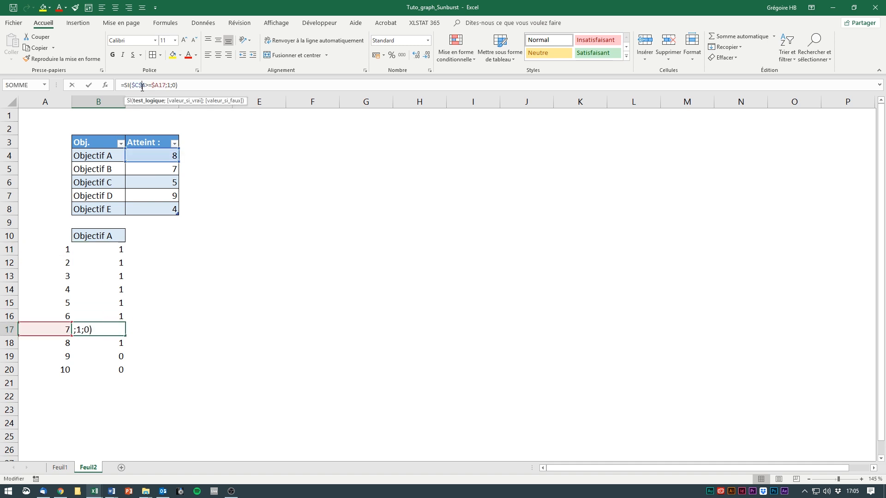
pyautogui.doubleClick(109, 333)
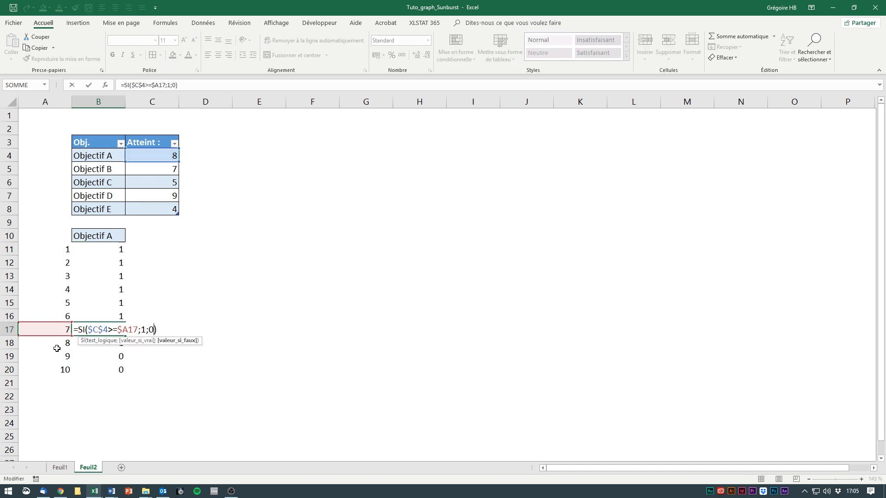
pyautogui.click(93, 330)
pyautogui.click(128, 329)
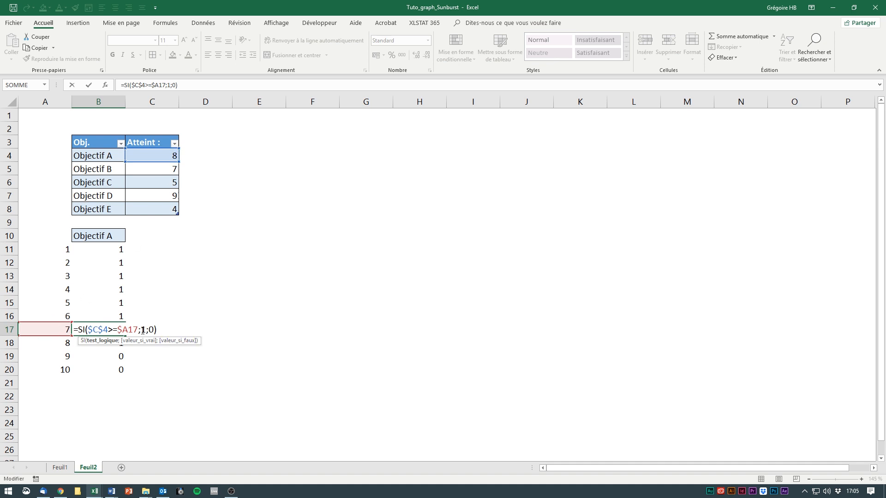
pyautogui.click(107, 347)
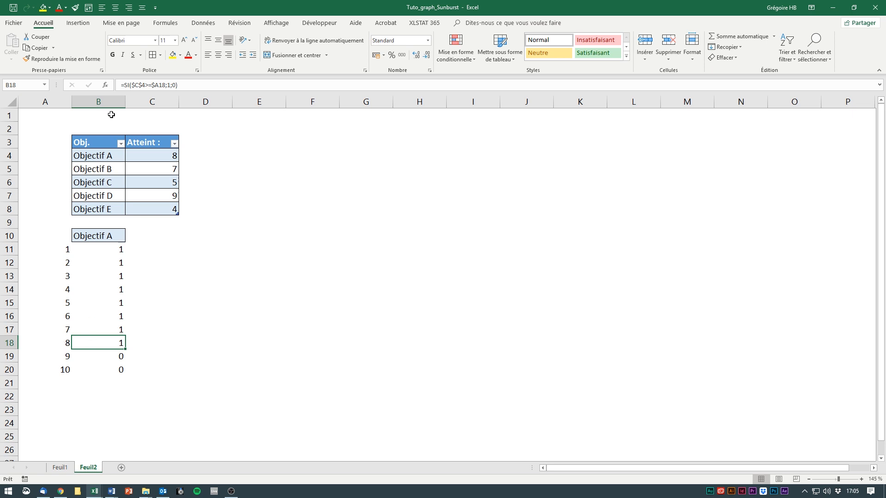
pyautogui.click(151, 88)
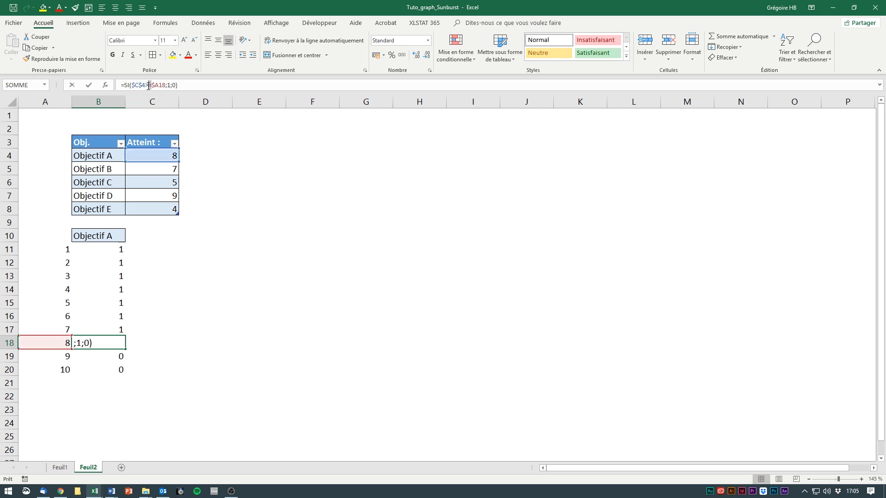
pyautogui.click(92, 345)
pyautogui.doubleClick(117, 343)
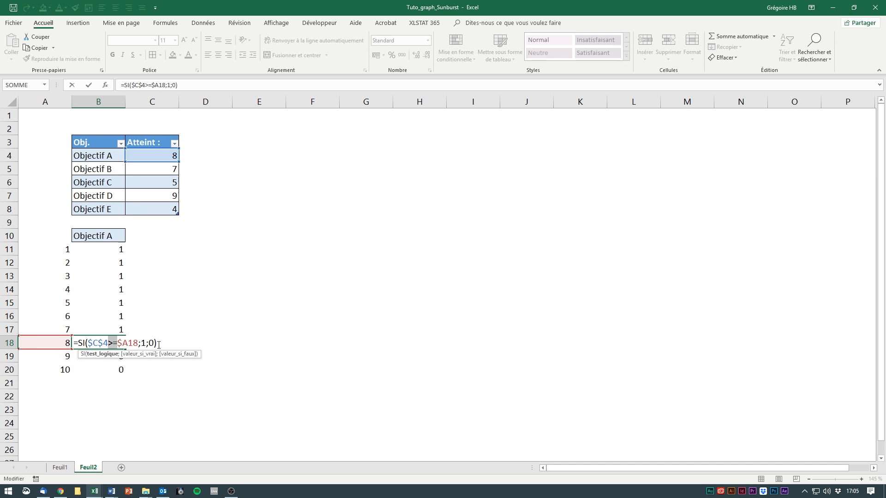
pyautogui.press('Return')
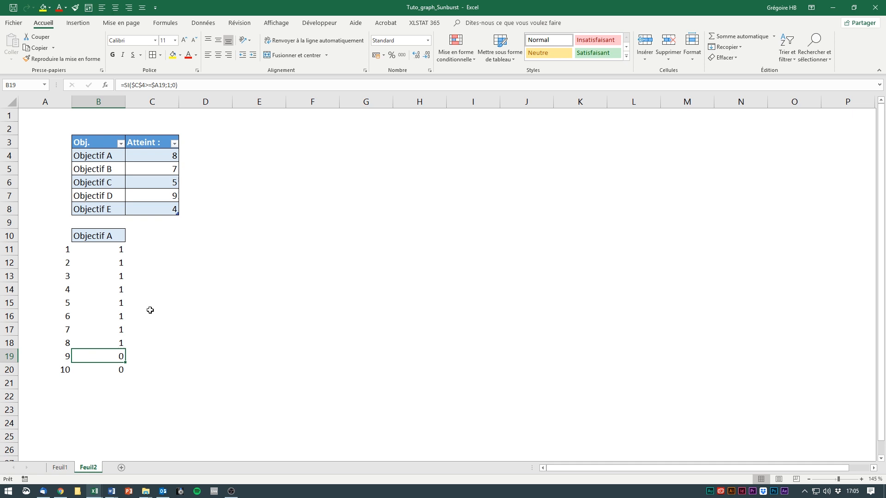
# Relate the Objectif A results and the empty range C11:C20 on Feuil2 to the sunburst chart on Feuil1
pyautogui.click(145, 246)
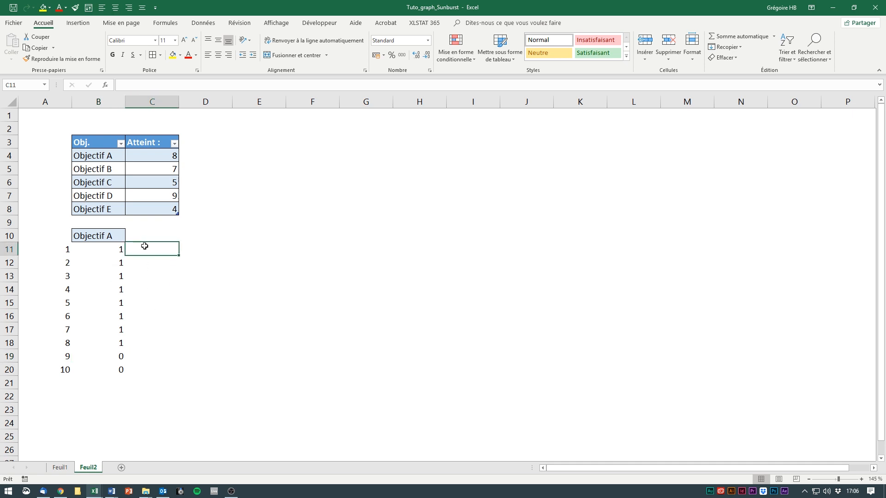
pyautogui.click(121, 249)
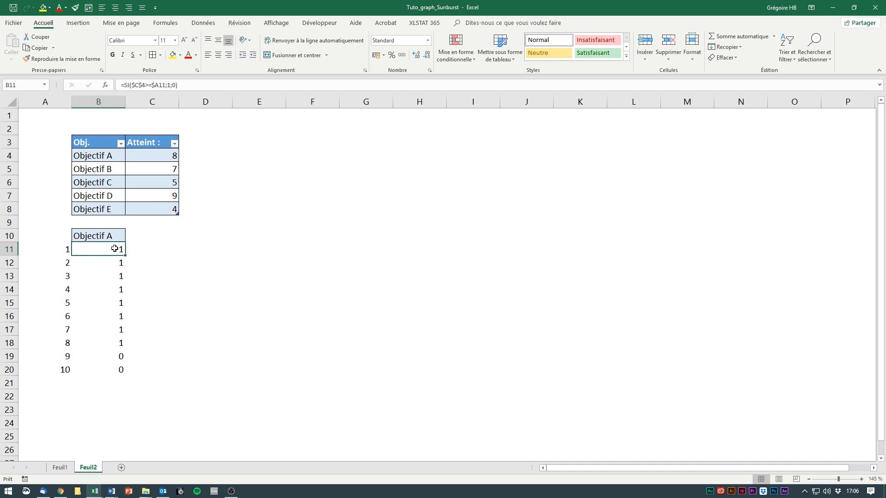
pyautogui.click(110, 357)
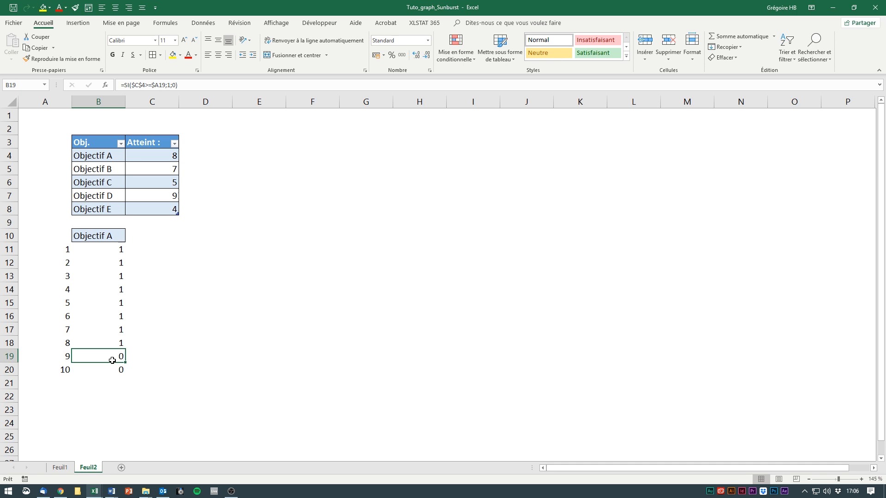
pyautogui.click(60, 468)
pyautogui.click(88, 468)
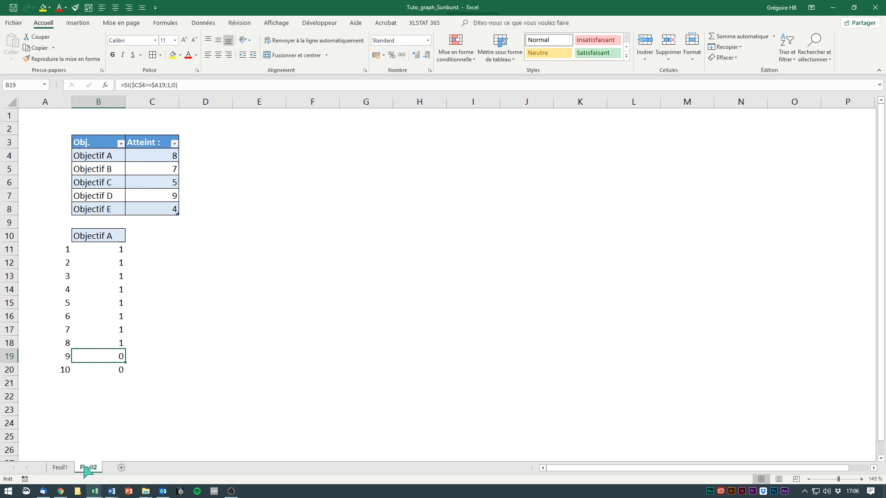
pyautogui.click(60, 467)
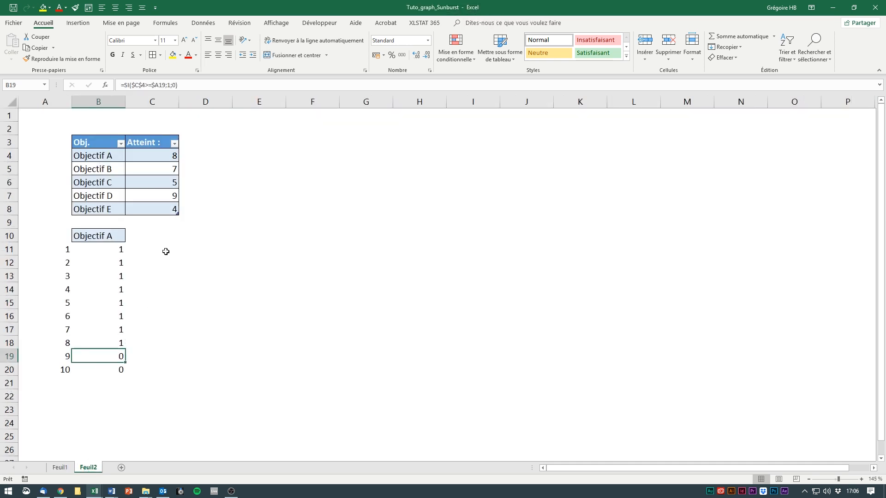
pyautogui.click(166, 251)
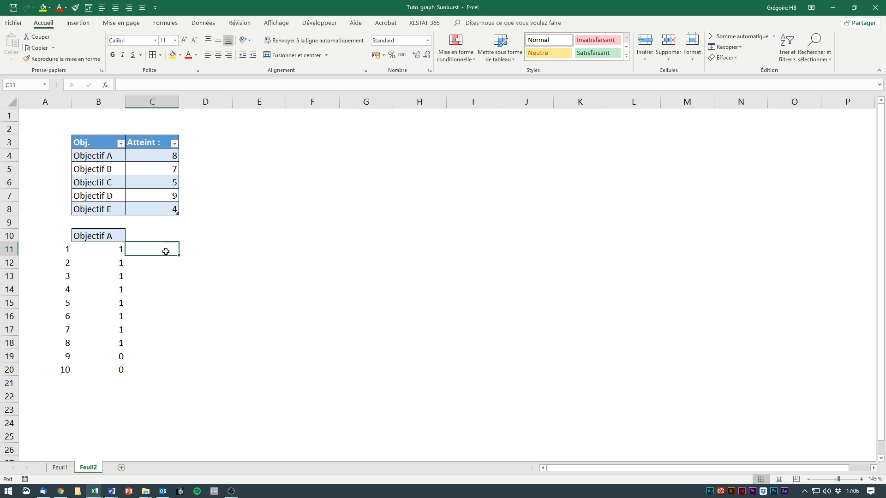
pyautogui.moveTo(165, 251); pyautogui.dragTo(161, 372)
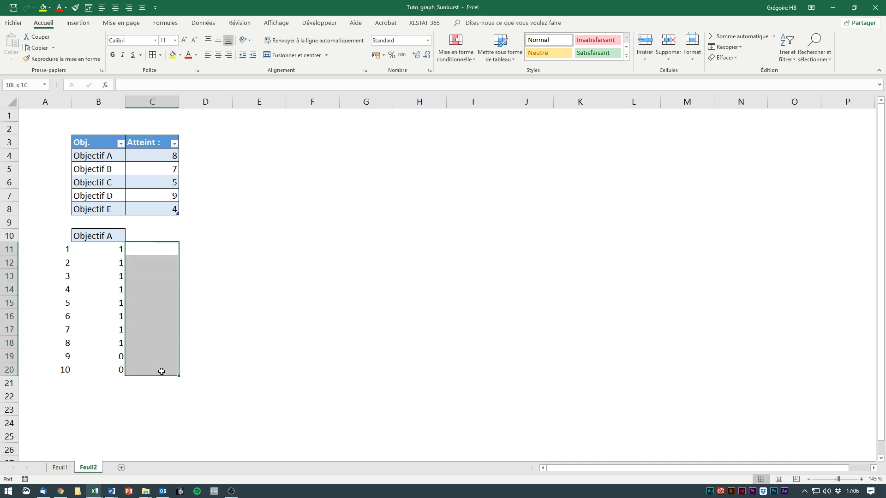
pyautogui.click(62, 465)
pyautogui.click(91, 467)
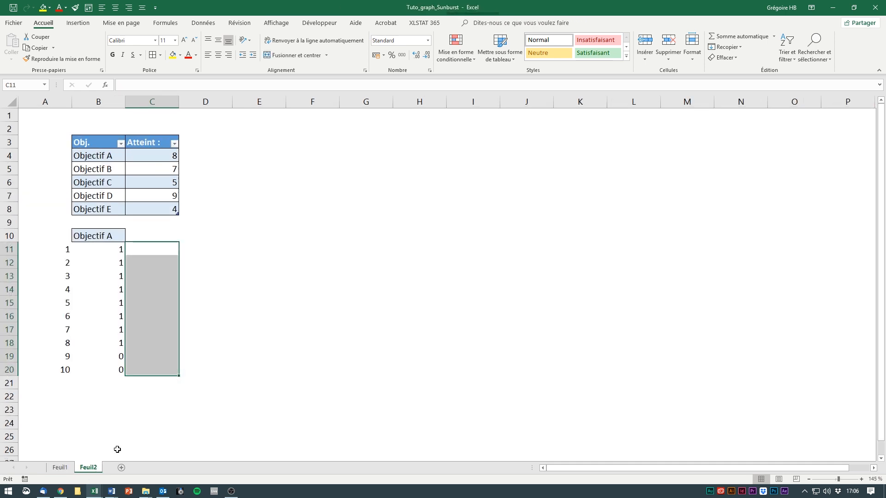
# Compare cells B11:B18 with B19 in the Objectif A column and inspect the empty cells beside them in column C
pyautogui.click(116, 360)
pyautogui.click(116, 360)
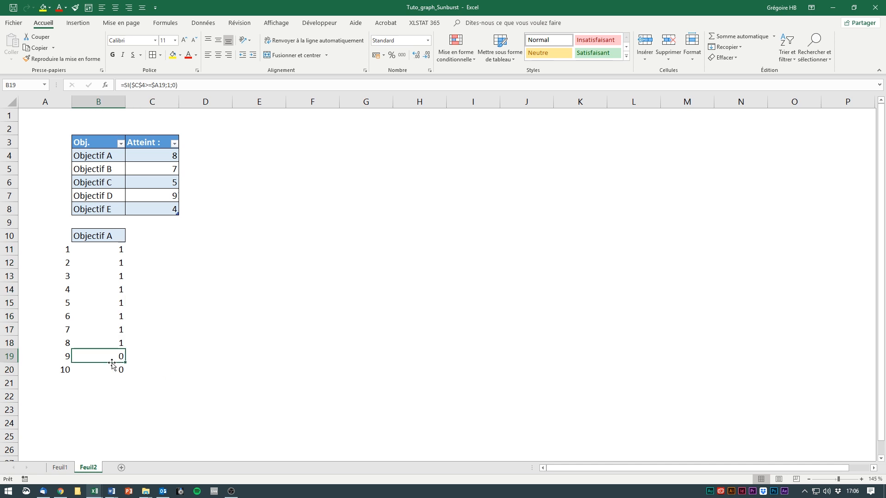
pyautogui.moveTo(110, 252); pyautogui.dragTo(110, 349)
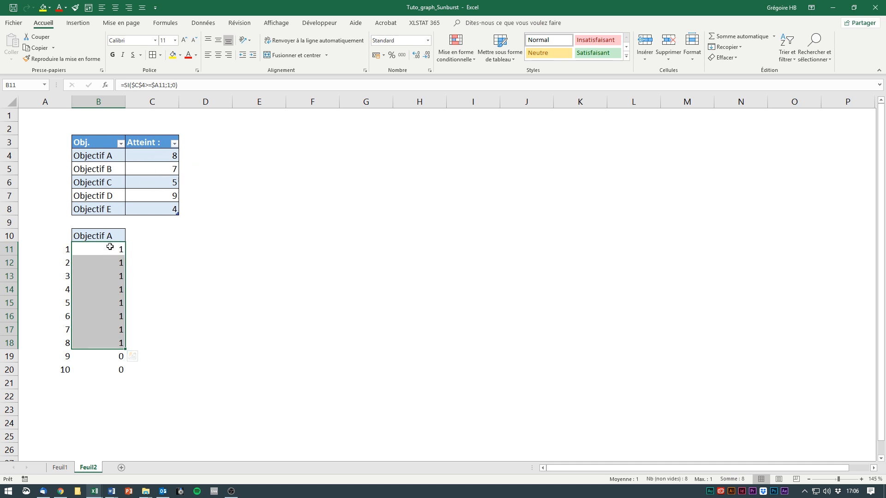
pyautogui.moveTo(110, 249); pyautogui.dragTo(113, 339)
pyautogui.click(108, 358)
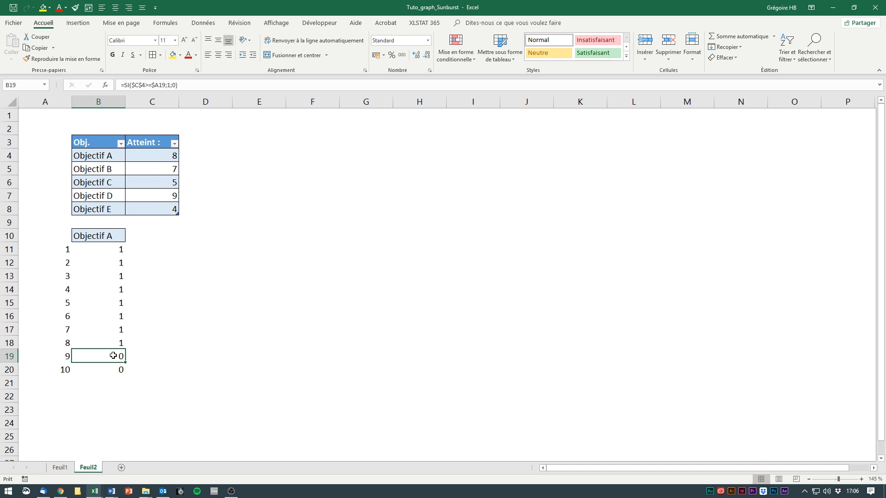
pyautogui.click(140, 357)
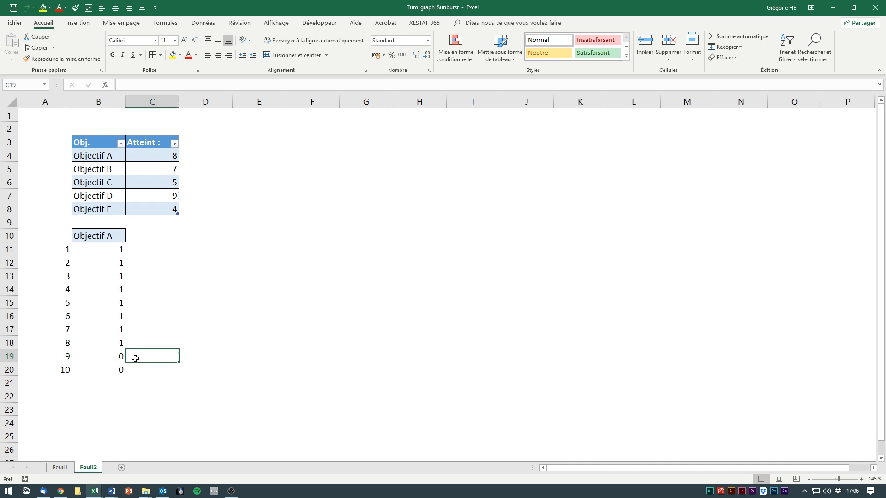
pyautogui.click(146, 251)
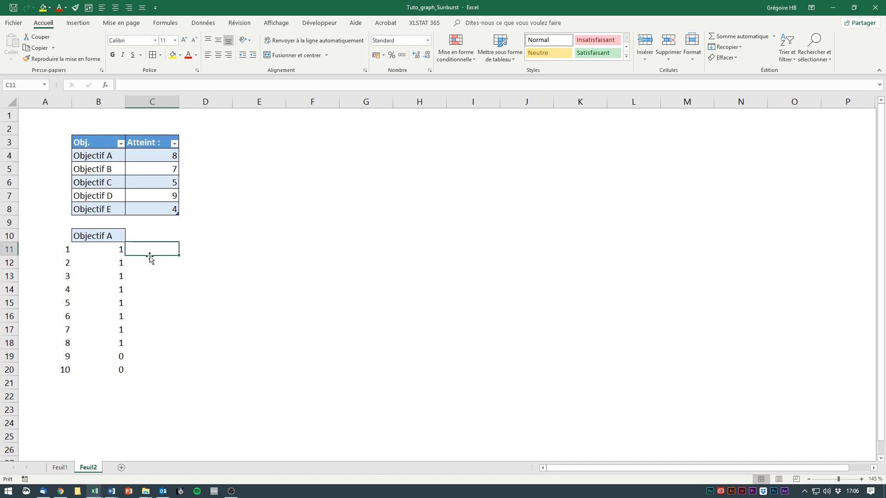
# Enter =1-B11 in C11, fill it down to C20, and compare the results with column B
pyautogui.write('=')
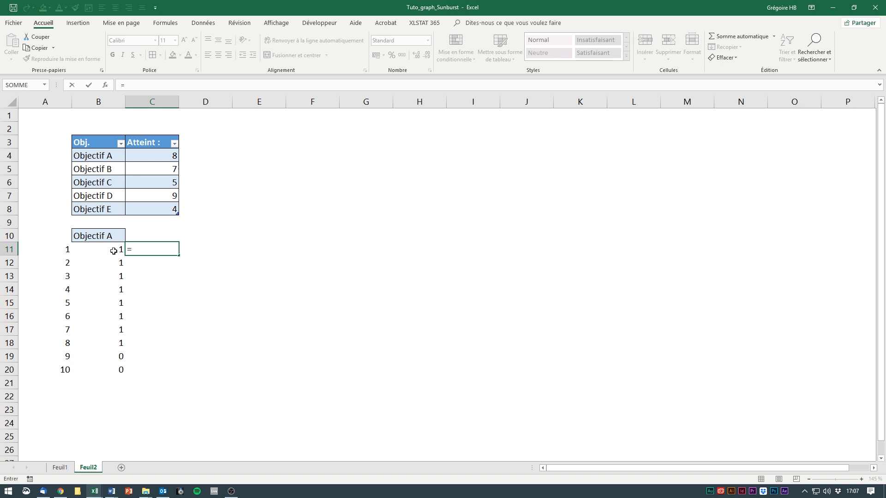
pyautogui.write('1-')
pyautogui.click(109, 249)
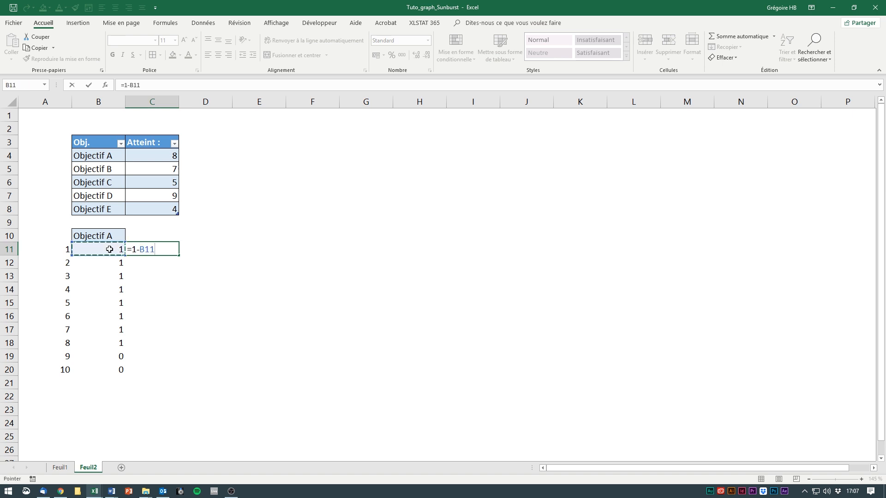
pyautogui.press('Return')
pyautogui.click(172, 251)
pyautogui.moveTo(178, 255); pyautogui.dragTo(178, 376)
pyautogui.moveTo(172, 254); pyautogui.dragTo(162, 347)
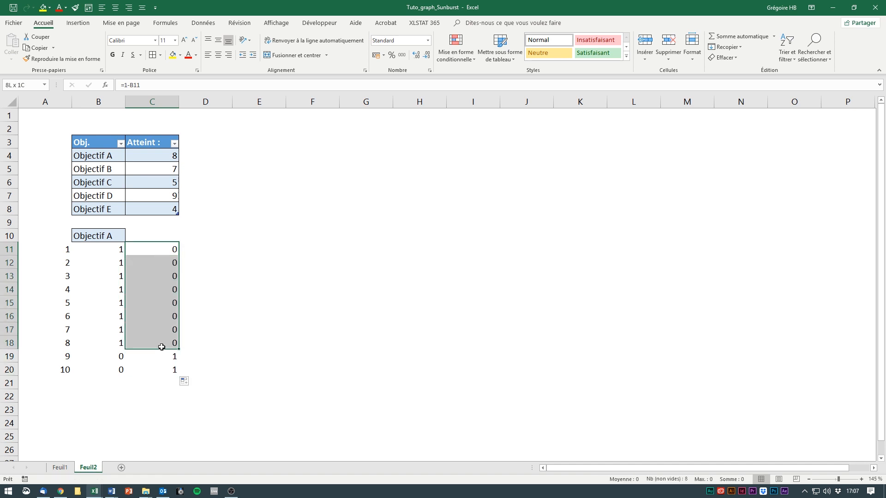
pyautogui.click(103, 247)
pyautogui.click(155, 249)
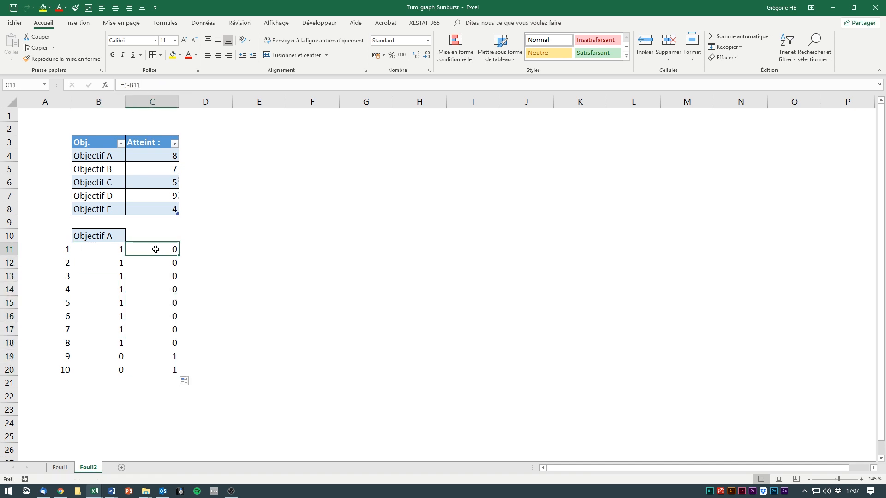
pyautogui.click(113, 359)
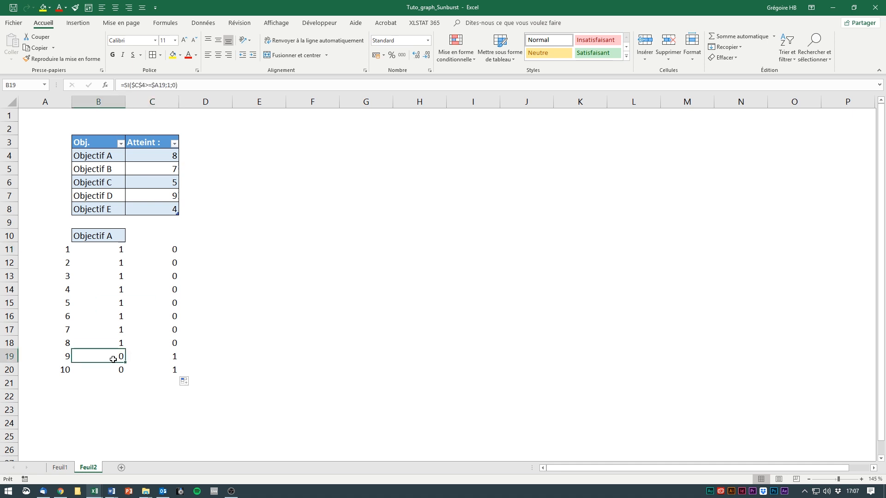
pyautogui.click(166, 359)
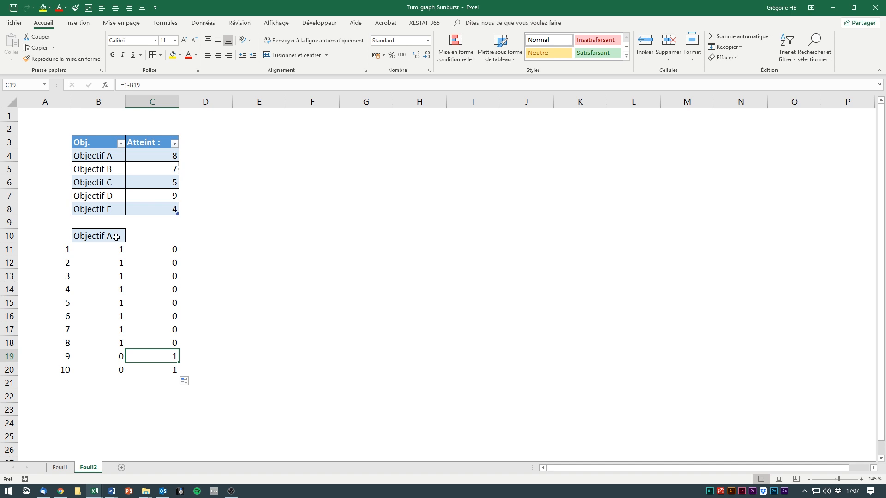
# Merge and center the Objectif A header across B10:C10 and apply borders to all cells in A10:C20
pyautogui.moveTo(119, 237); pyautogui.dragTo(169, 236)
pyautogui.click(306, 56)
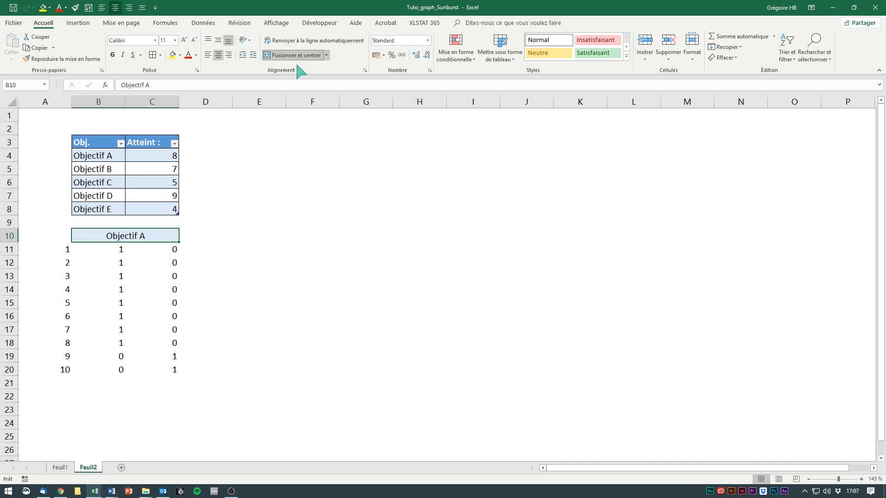
pyautogui.click(201, 261)
pyautogui.click(132, 241)
pyautogui.moveTo(44, 235); pyautogui.dragTo(146, 368)
pyautogui.click(152, 55)
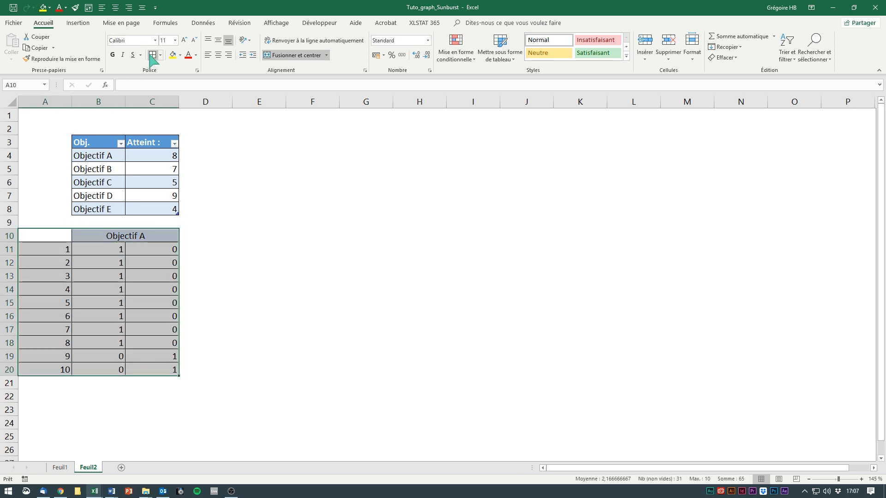
pyautogui.click(132, 255)
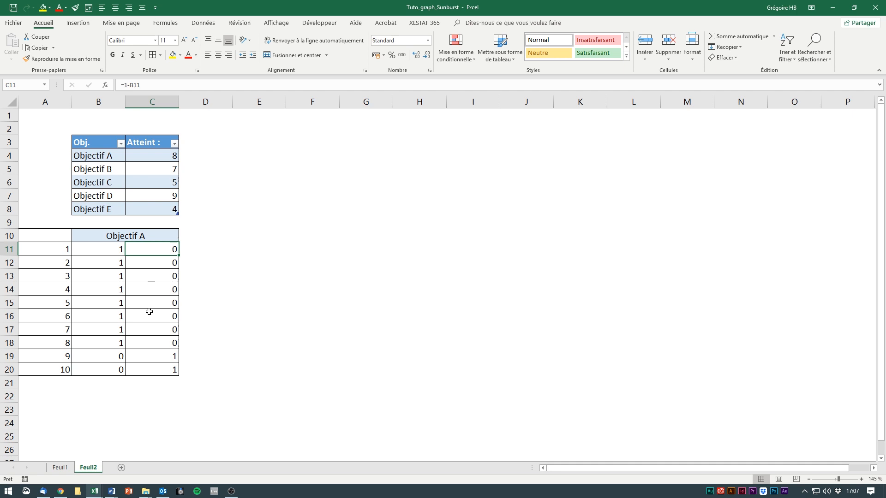
pyautogui.click(133, 235)
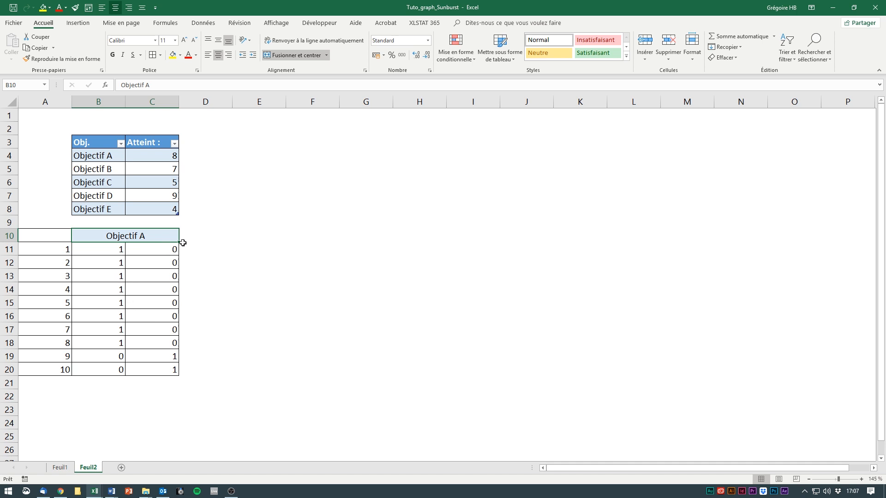
# Copy the Objectif A formula block B11:C20 into D11:E20
pyautogui.click(107, 253)
pyautogui.moveTo(108, 253); pyautogui.dragTo(158, 371)
pyautogui.hotkey('ctrl', 'c')
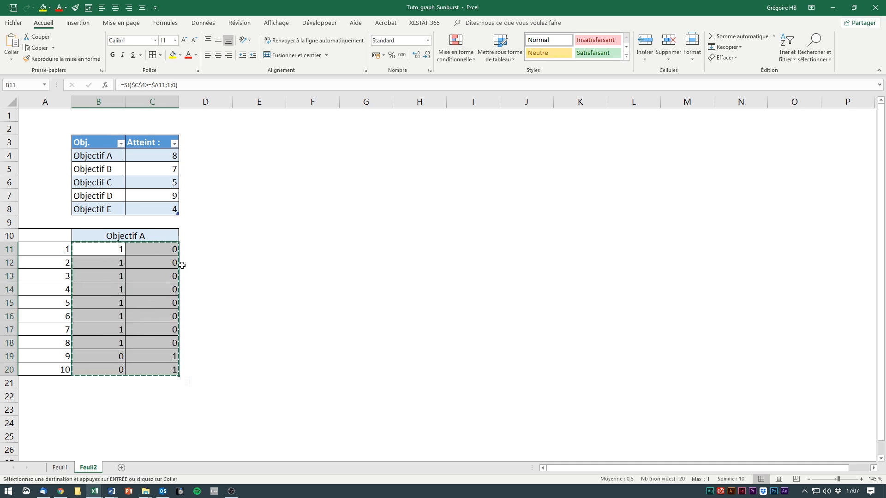
pyautogui.click(184, 251)
pyautogui.hotkey('ctrl', 'v')
# Change the score reference in D11's formula to $C$5 and fill it down to D20
pyautogui.click(211, 251)
pyautogui.click(142, 85)
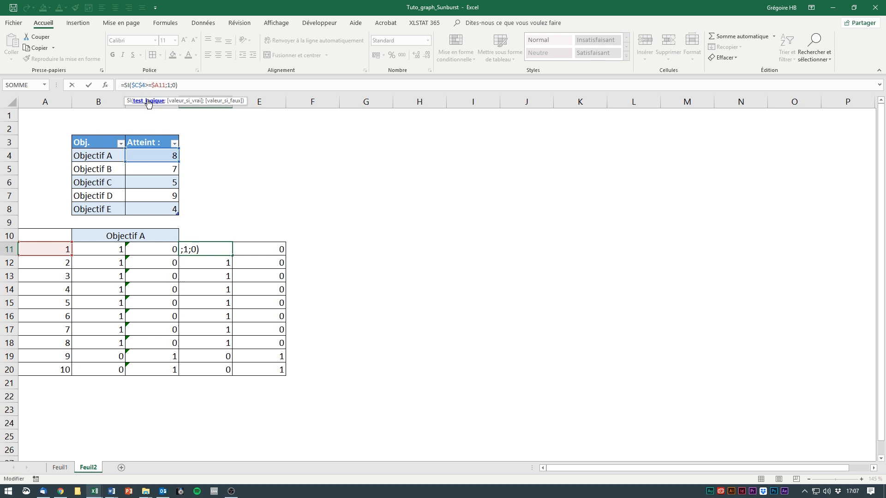
pyautogui.write('5')
pyautogui.press('Return')
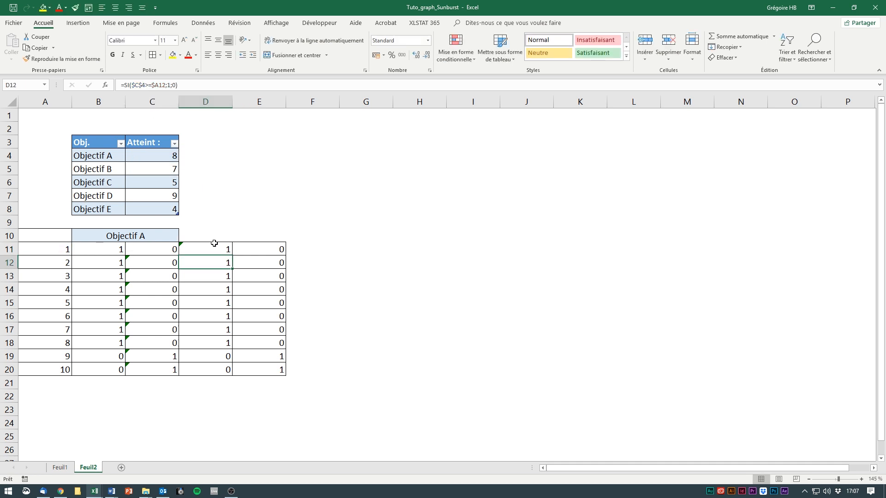
pyautogui.click(220, 253)
pyautogui.moveTo(232, 255); pyautogui.dragTo(226, 372)
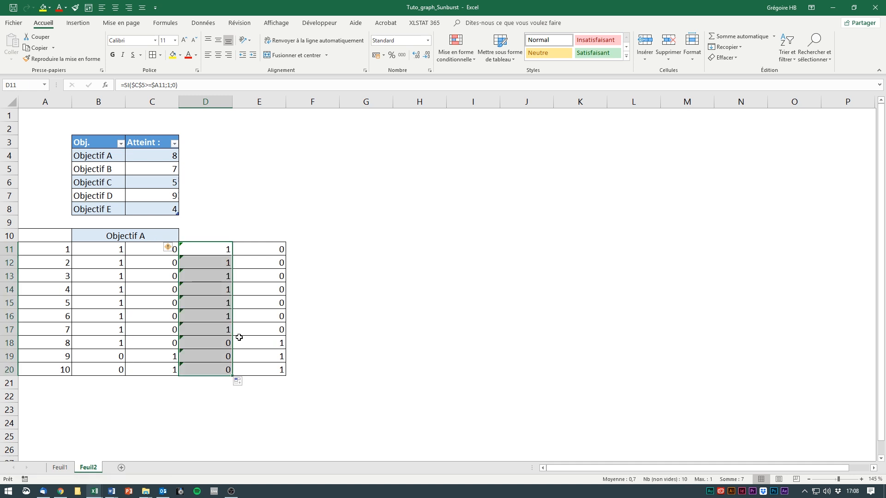
pyautogui.click(214, 343)
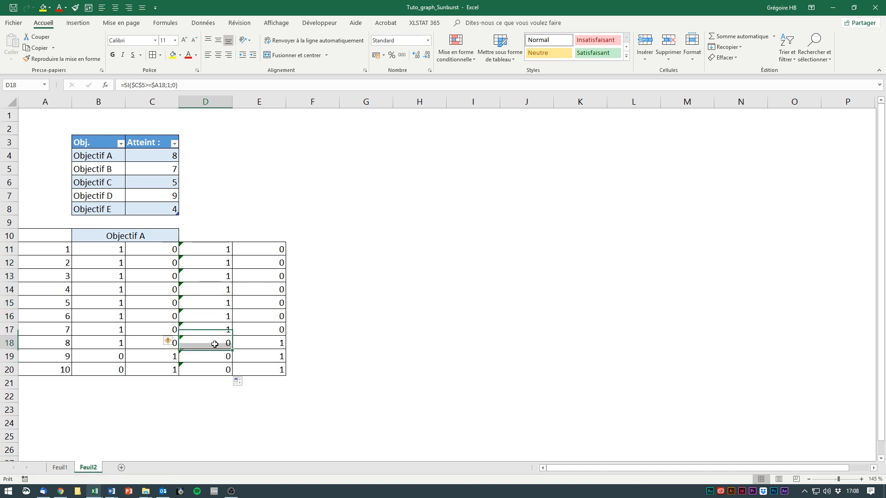
# Test the Objectif B formulas by setting the score in C5 to 1, to 5 and back to 7
pyautogui.click(158, 173)
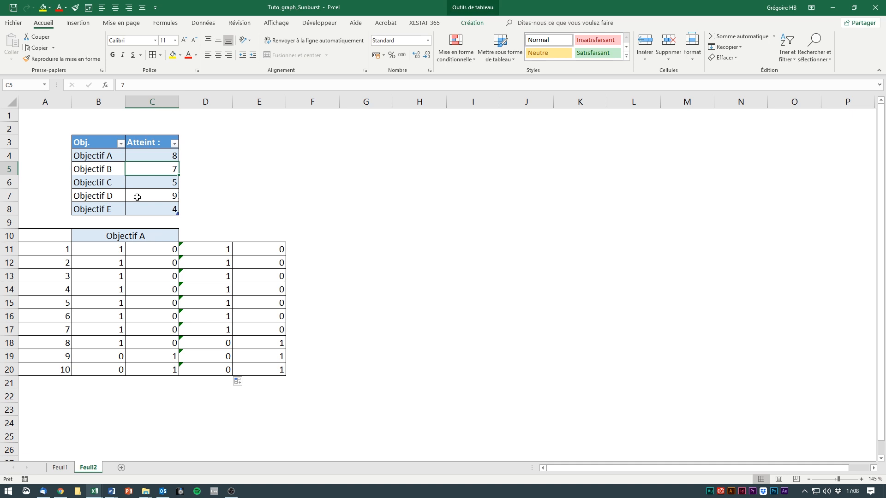
pyautogui.write('1')
pyautogui.press('Return')
pyautogui.moveTo(227, 251); pyautogui.dragTo(232, 374)
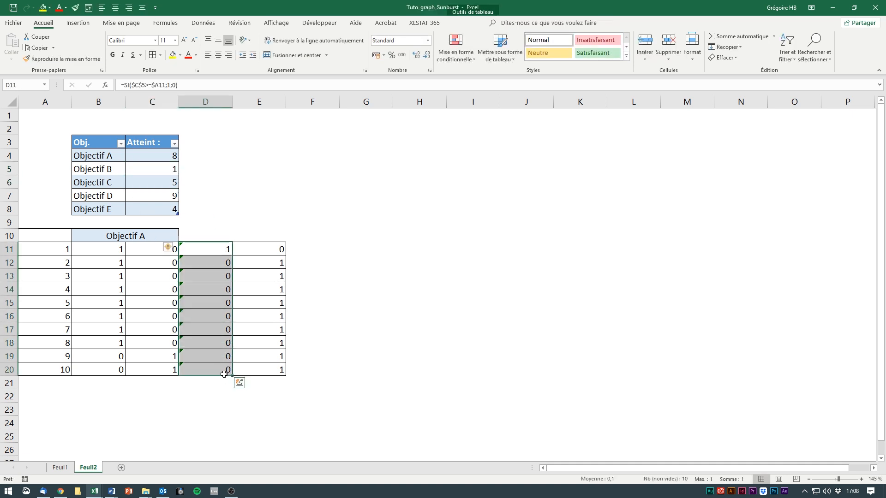
pyautogui.click(188, 247)
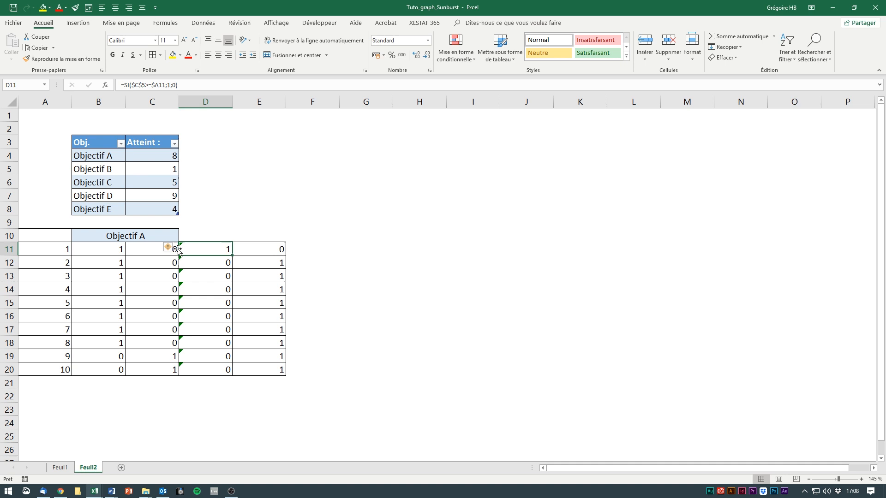
pyautogui.moveTo(172, 249)
pyautogui.click(157, 168)
pyautogui.write('5')
pyautogui.press('Return')
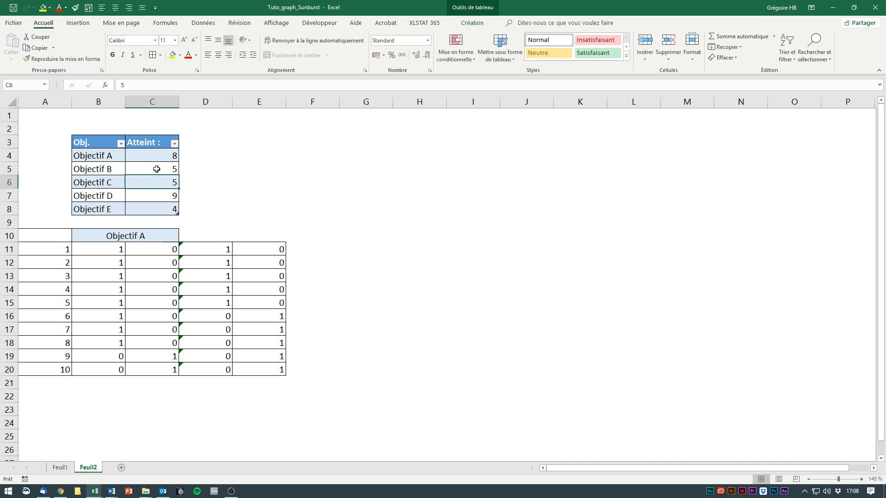
pyautogui.click(157, 169)
pyautogui.write('7')
pyautogui.press('Return')
# Copy the Objectif B label from B5 to D10 and merge and center it across D10:E10
pyautogui.click(103, 169)
pyautogui.hotkey('ctrl', 'c')
pyautogui.click(209, 235)
pyautogui.hotkey('ctrl', 'v')
pyautogui.moveTo(209, 235); pyautogui.dragTo(285, 375)
pyautogui.click(290, 55)
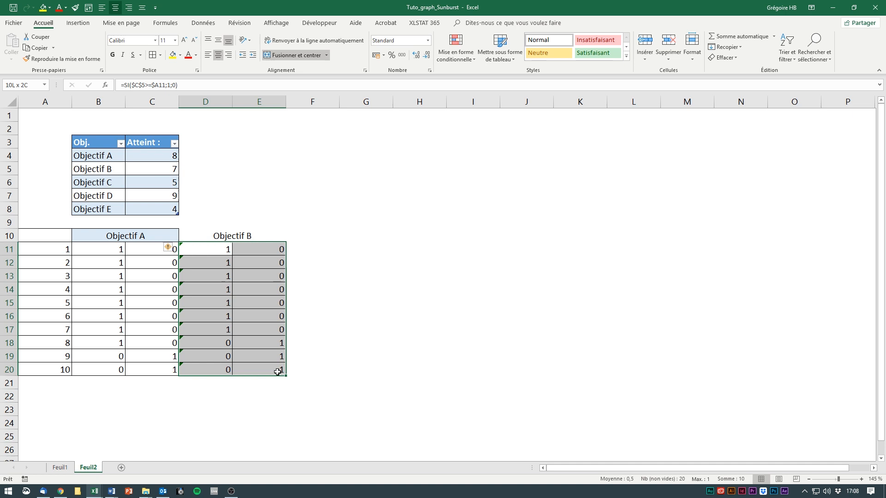
# Copy D11:E20 into F11:G20 and head it with the Objectif C label from B6, merged and centered across F10:G10
pyautogui.hotkey('ctrl', 'c')
pyautogui.click(314, 249)
pyautogui.hotkey('ctrl', 'v')
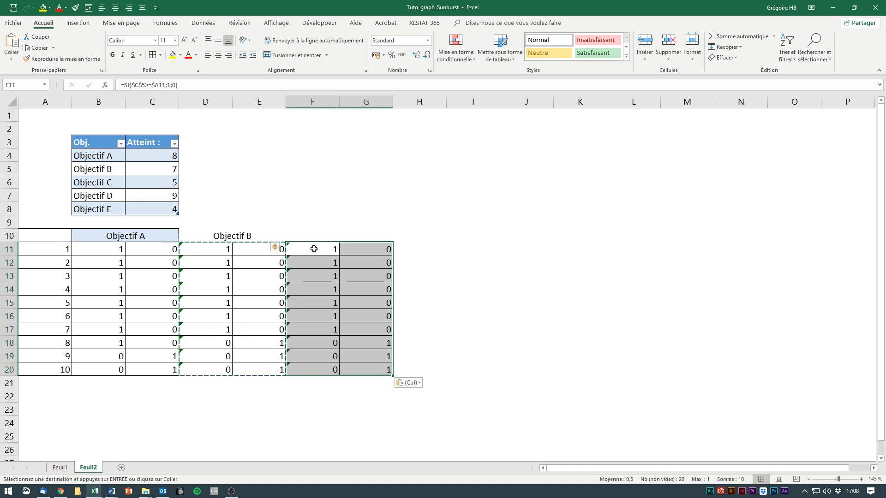
pyautogui.click(113, 184)
pyautogui.hotkey('ctrl', 'c')
pyautogui.click(290, 236)
pyautogui.hotkey('ctrl', 'v')
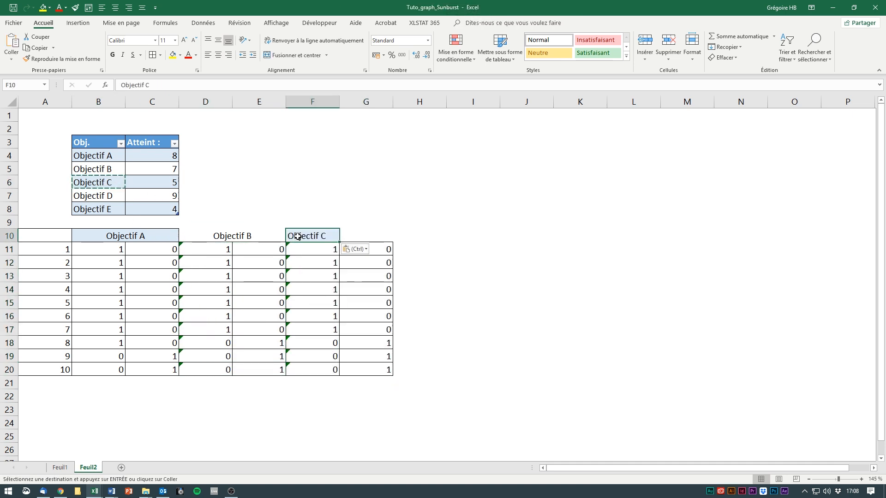
pyautogui.moveTo(290, 236); pyautogui.dragTo(352, 235)
pyautogui.click(291, 55)
# Change the score reference in F11's formula to $C$6 and fill it down to F20
pyautogui.click(317, 251)
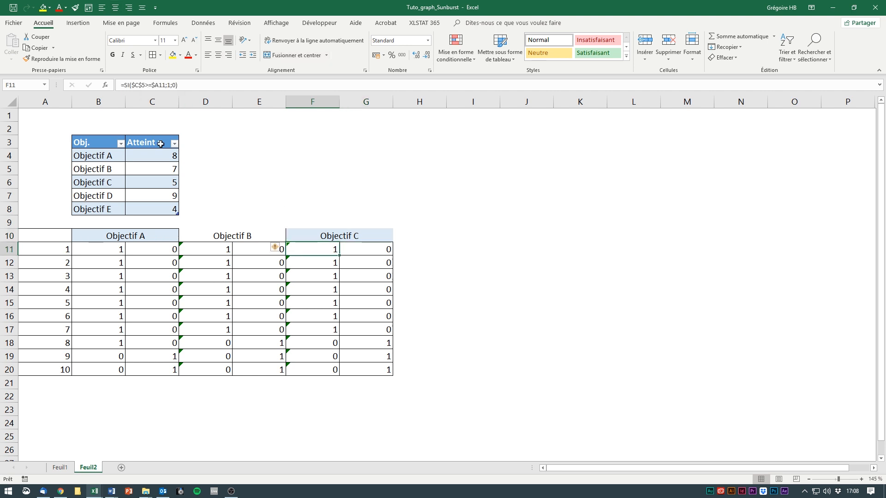
pyautogui.click(164, 181)
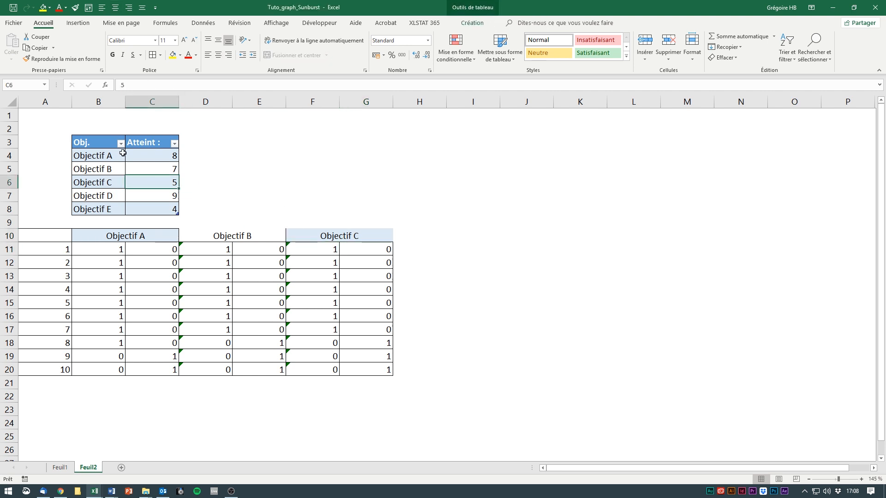
pyautogui.click(328, 246)
pyautogui.click(142, 85)
pyautogui.click(299, 253)
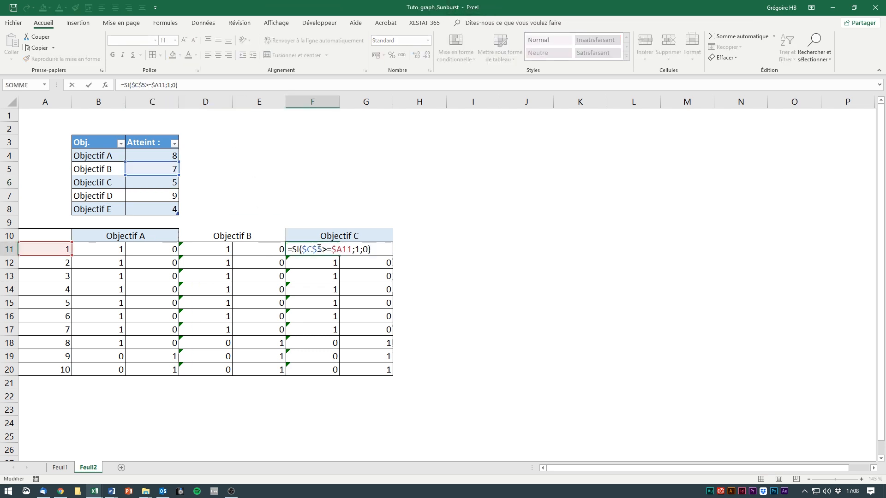
pyautogui.click(318, 249)
pyautogui.press('Delete')
pyautogui.write('6')
pyautogui.press('Return')
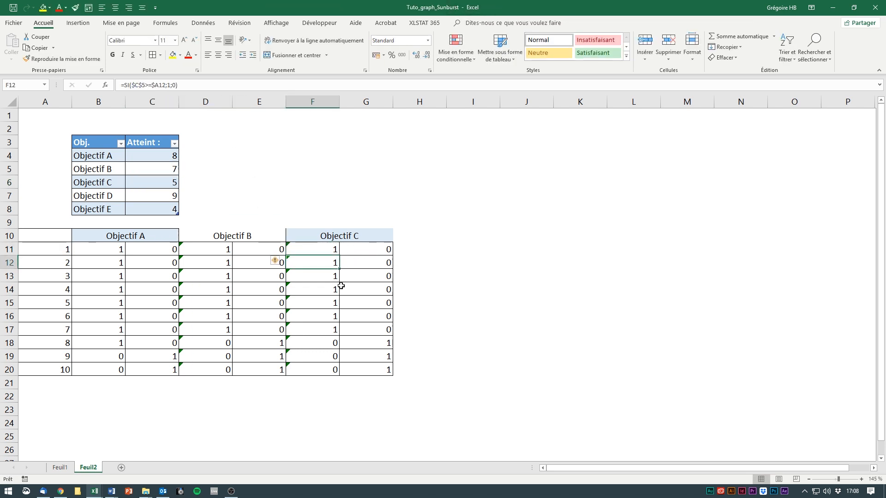
pyautogui.click(327, 245)
pyautogui.moveTo(338, 256); pyautogui.dragTo(339, 376)
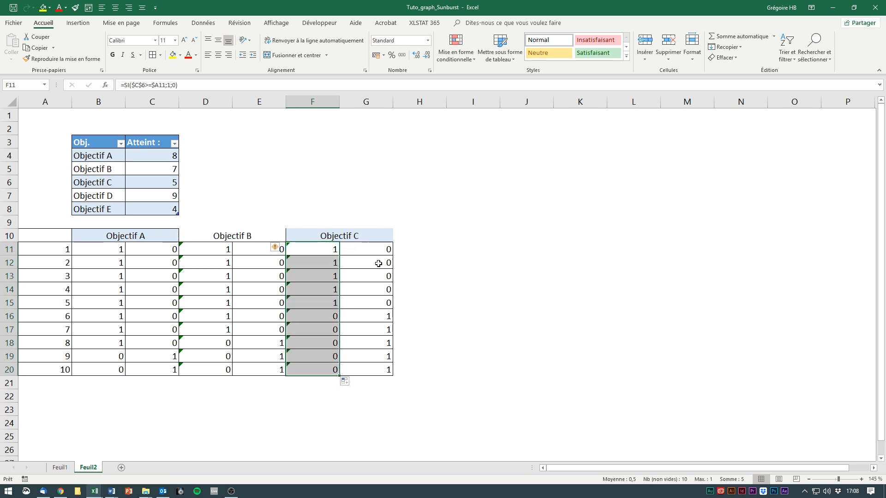
pyautogui.click(376, 370)
# Copy the Objectif B block with its header to H10:I20 and rename the new header Objectif D
pyautogui.moveTo(310, 238); pyautogui.dragTo(362, 369)
pyautogui.moveTo(225, 239); pyautogui.dragTo(229, 369)
pyautogui.hotkey('ctrl', 'c')
pyautogui.click(406, 236)
pyautogui.hotkey('ctrl', 'v')
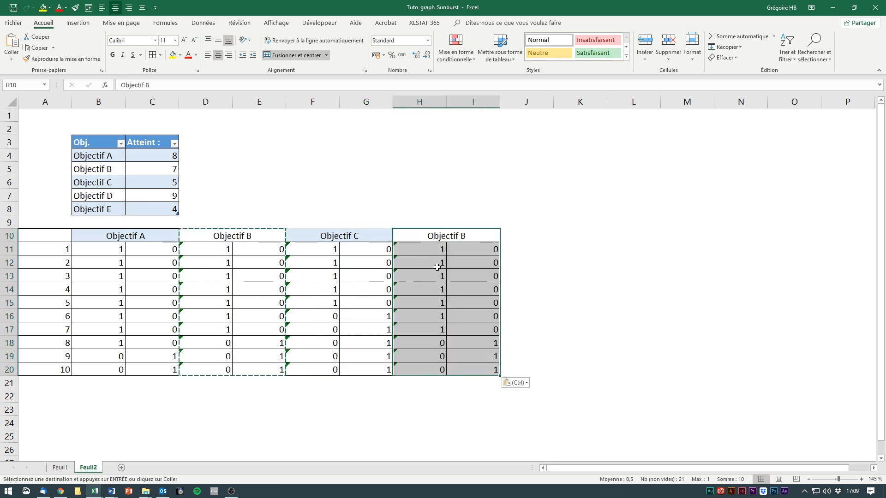
pyautogui.click(183, 86)
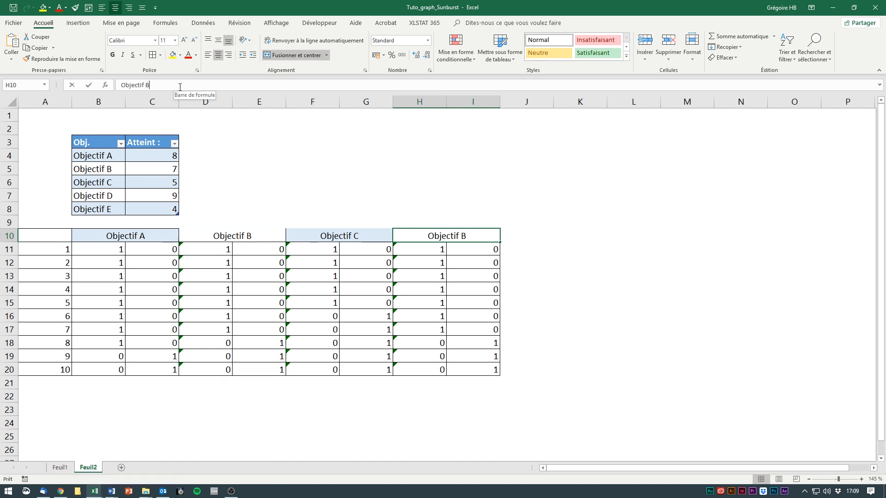
pyautogui.press('BackSpace')
pyautogui.write('D')
pyautogui.press('Return')
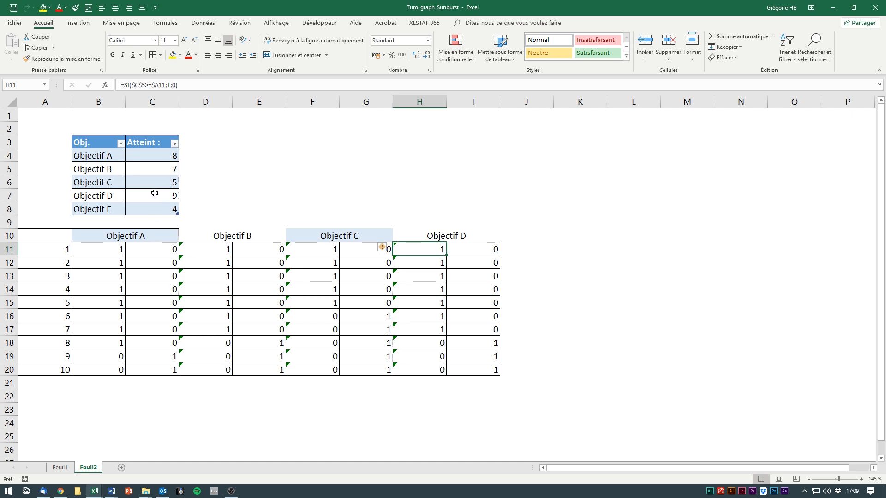
# Change the score reference in H11's formula to $C$7 and fill it down to H20
pyautogui.click(140, 200)
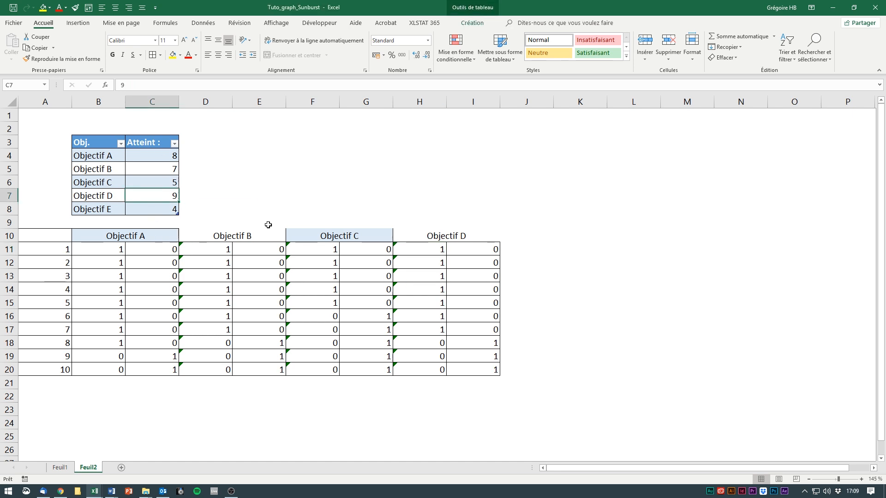
pyautogui.click(420, 245)
pyautogui.doubleClick(403, 249)
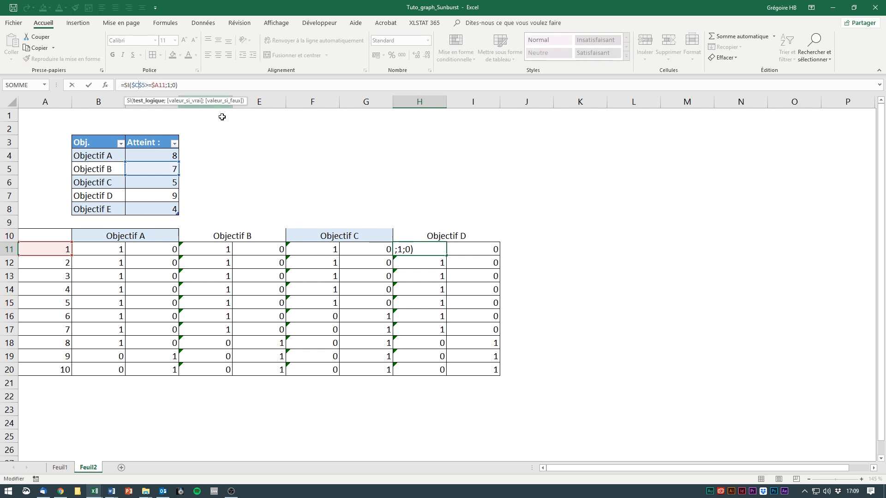
pyautogui.click(426, 250)
pyautogui.press('BackSpace')
pyautogui.write('7')
pyautogui.press('Return')
pyautogui.click(426, 244)
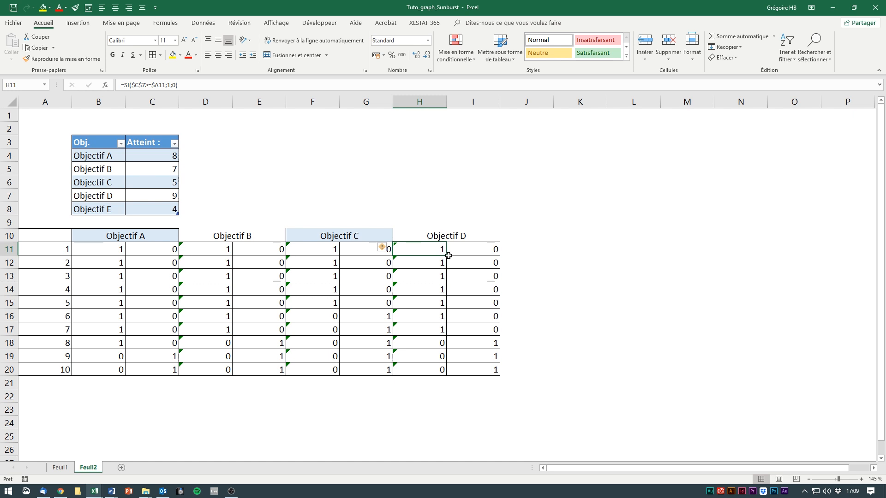
pyautogui.moveTo(448, 255); pyautogui.dragTo(450, 376)
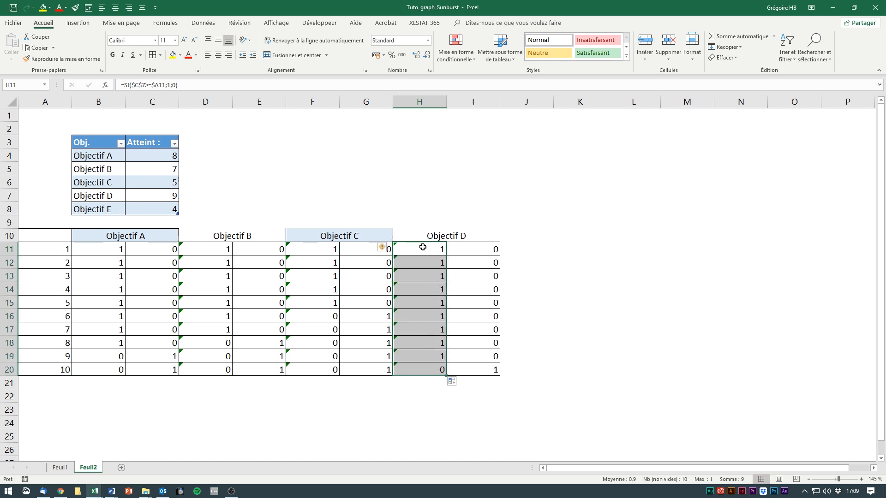
pyautogui.click(429, 383)
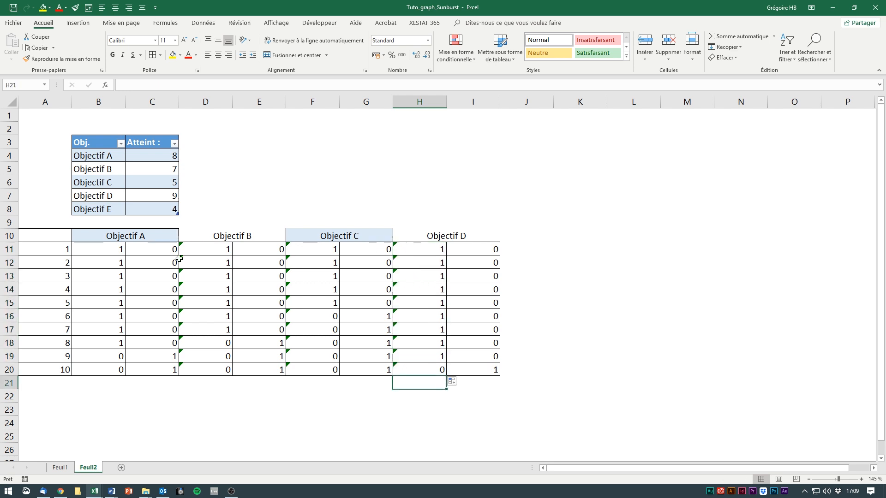
# Copy the Objectif C block with its header to J10:K20 and rename the new header Objectif E
pyautogui.click(141, 195)
pyautogui.moveTo(366, 229); pyautogui.dragTo(366, 369)
pyautogui.hotkey('ctrl', 'c')
pyautogui.click(507, 232)
pyautogui.hotkey('ctrl', 'v')
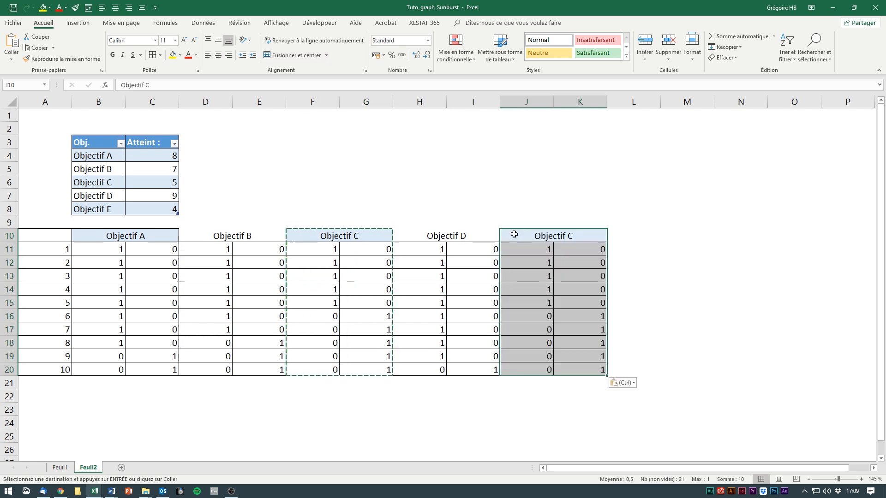
pyautogui.click(195, 85)
pyautogui.press('BackSpace')
pyautogui.write('E')
pyautogui.press('Return')
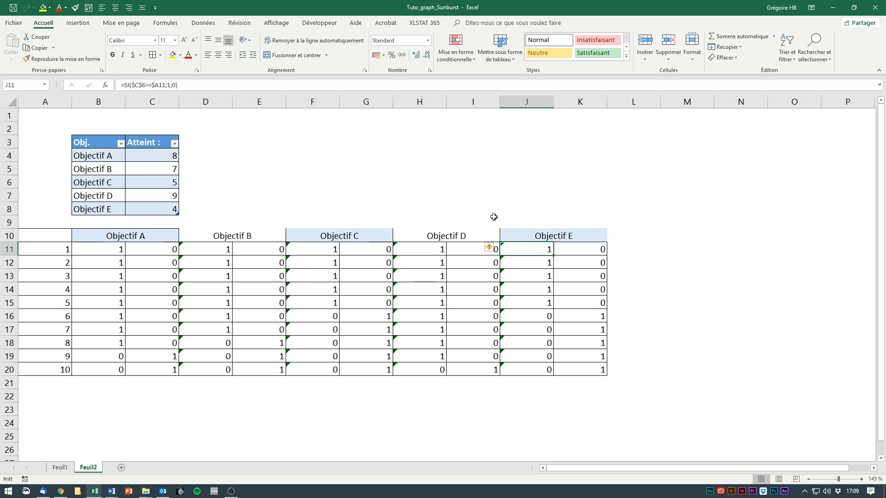
# Change the score reference in J11's formula to $C$8 and fill it down to J20
pyautogui.doubleClick(517, 249)
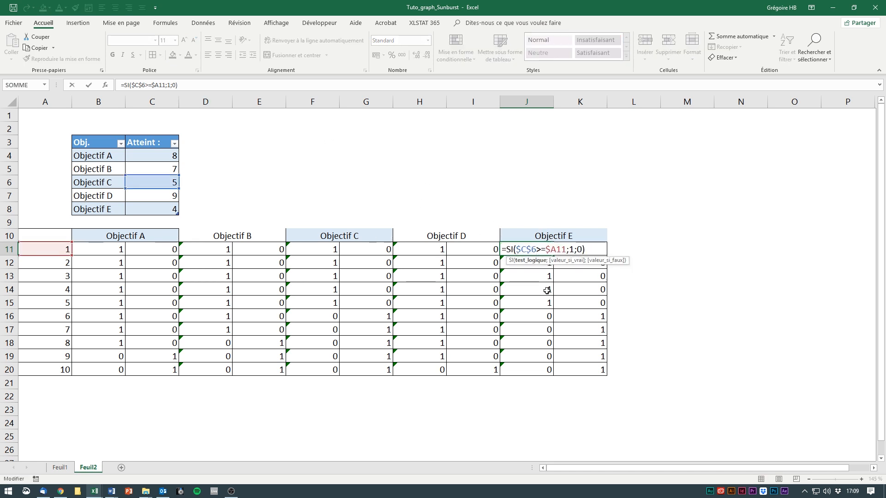
pyautogui.press('BackSpace')
pyautogui.write('8')
pyautogui.hotkey('ctrl', 'Return')
pyautogui.moveTo(554, 256); pyautogui.dragTo(557, 375)
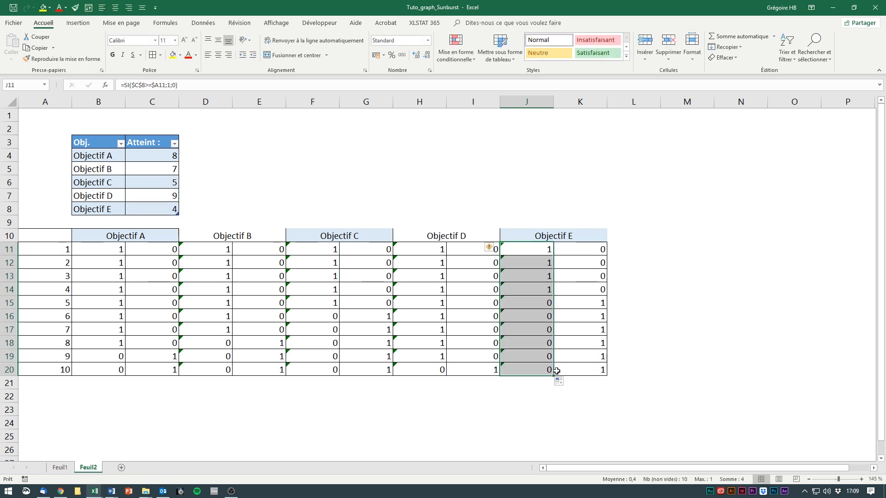
pyautogui.moveTo(540, 249); pyautogui.dragTo(546, 287)
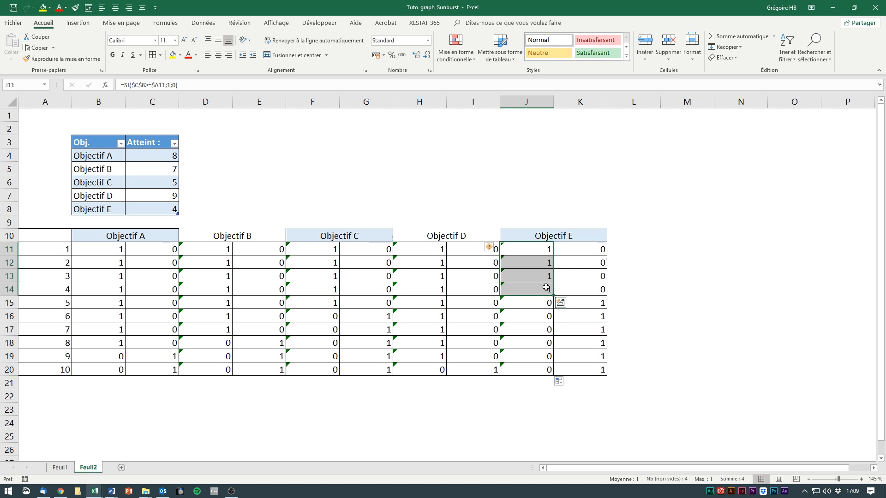
pyautogui.click(156, 211)
# Apply borders to the whole helper table A10:K20, including the objective headers
pyautogui.moveTo(538, 237); pyautogui.dragTo(54, 373)
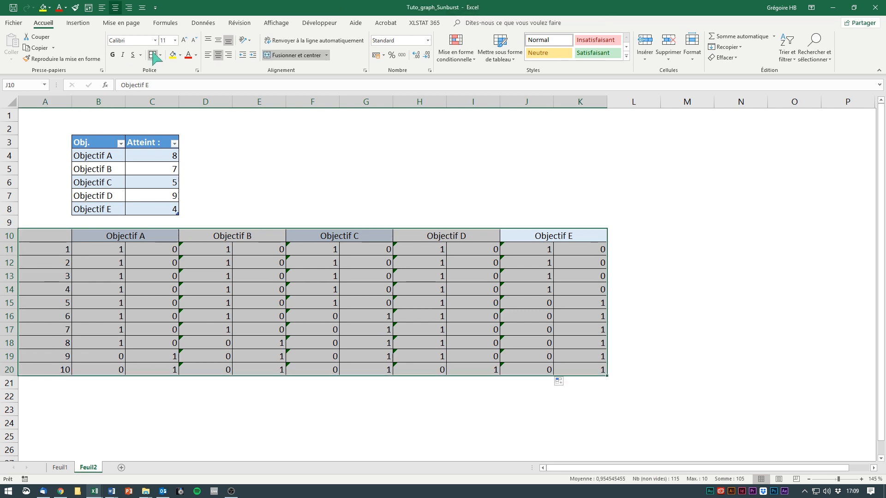
pyautogui.click(259, 245)
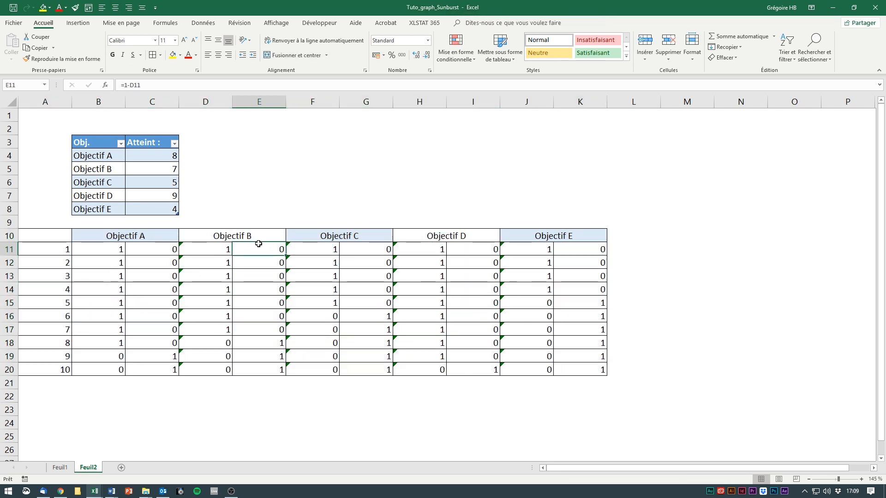
pyautogui.click(640, 253)
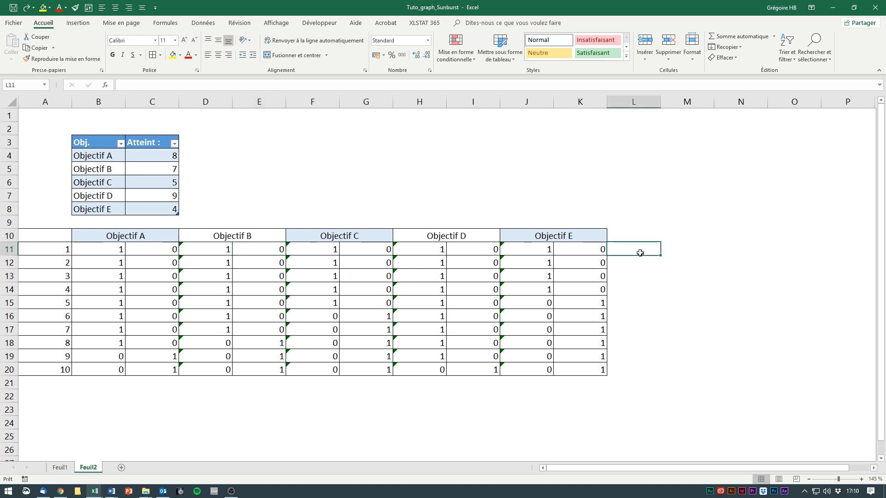
# Check the finished half-circle chart on Feuil1 and enter the header Vide in L10 on Feuil2
pyautogui.click(60, 467)
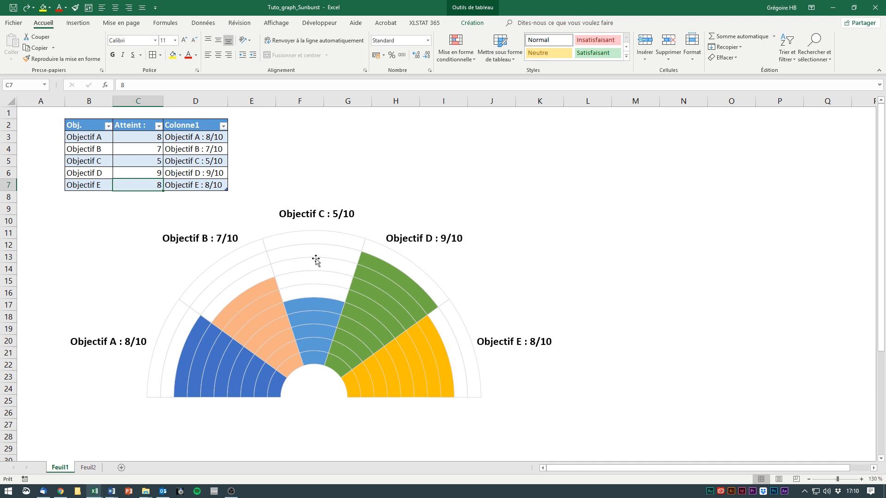
pyautogui.click(89, 467)
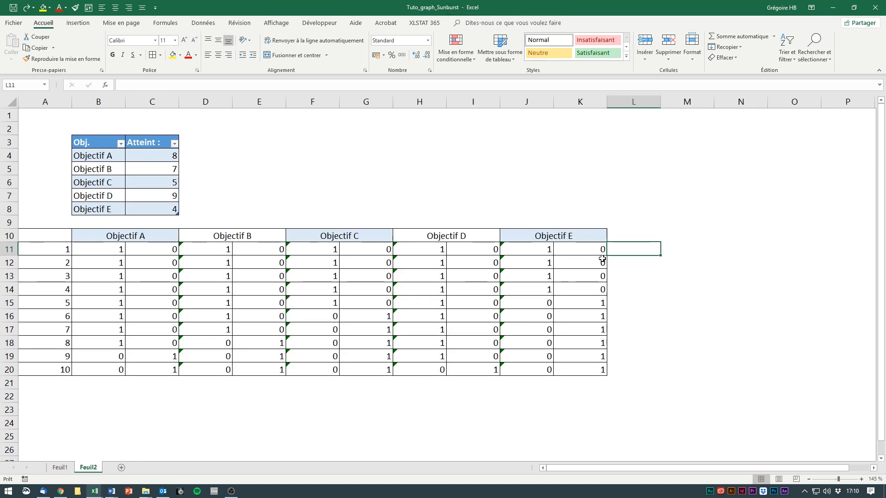
pyautogui.click(625, 237)
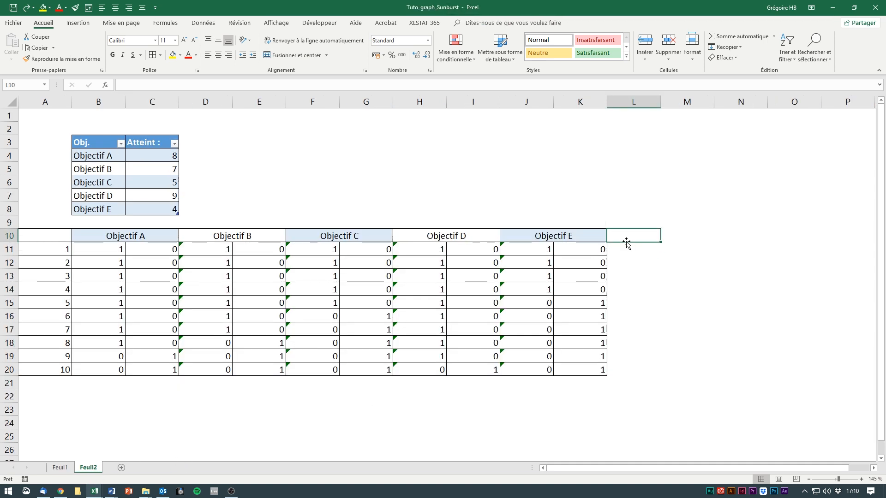
pyautogui.write('Vide')
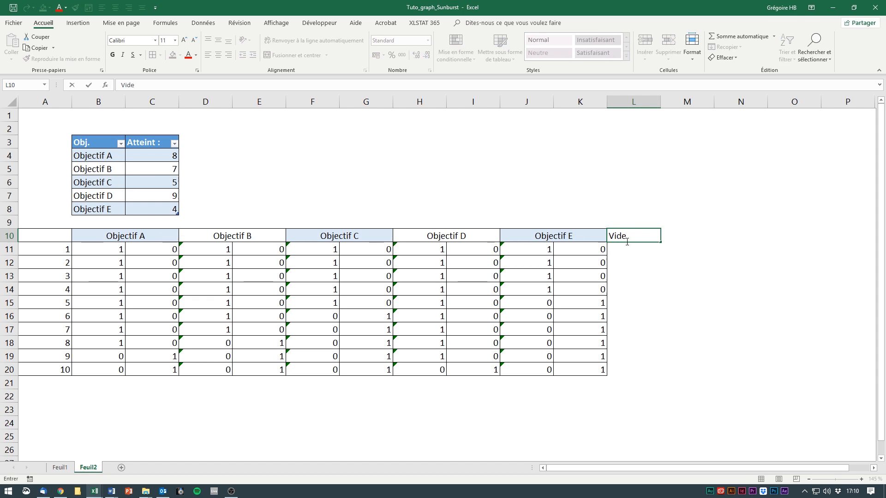
pyautogui.press('Return')
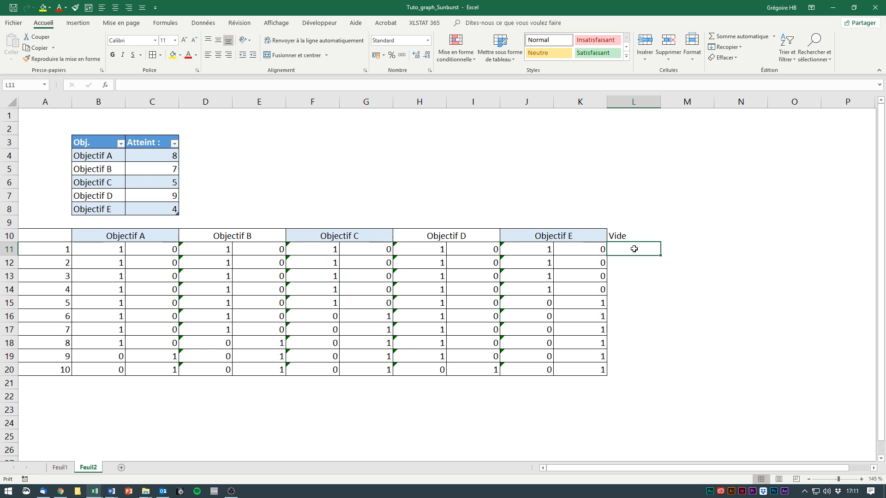
# Examine which row of values feeds the innermost ring of the half-circle chart on Feuil1
pyautogui.moveTo(117, 249); pyautogui.dragTo(580, 250)
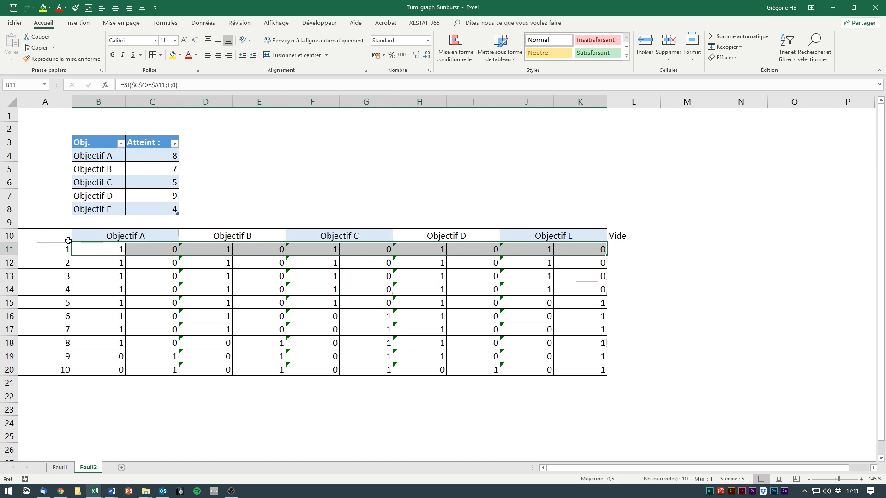
pyautogui.click(60, 467)
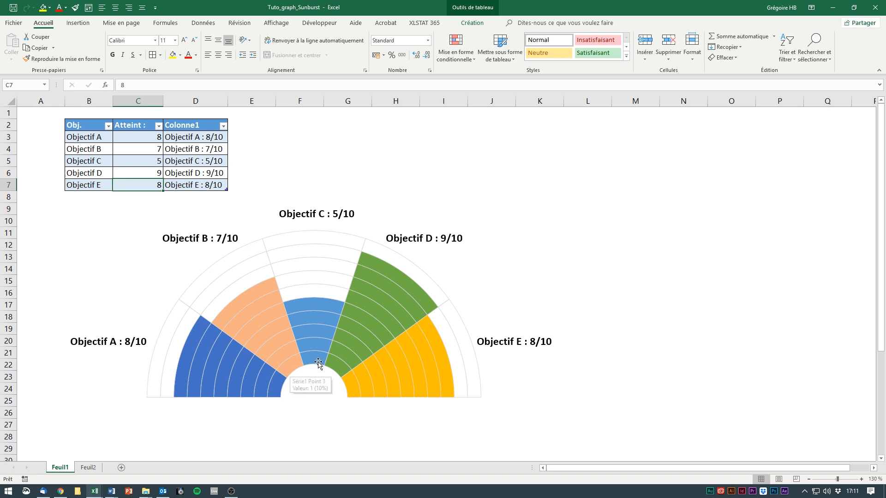
pyautogui.click(283, 382)
pyautogui.click(283, 382)
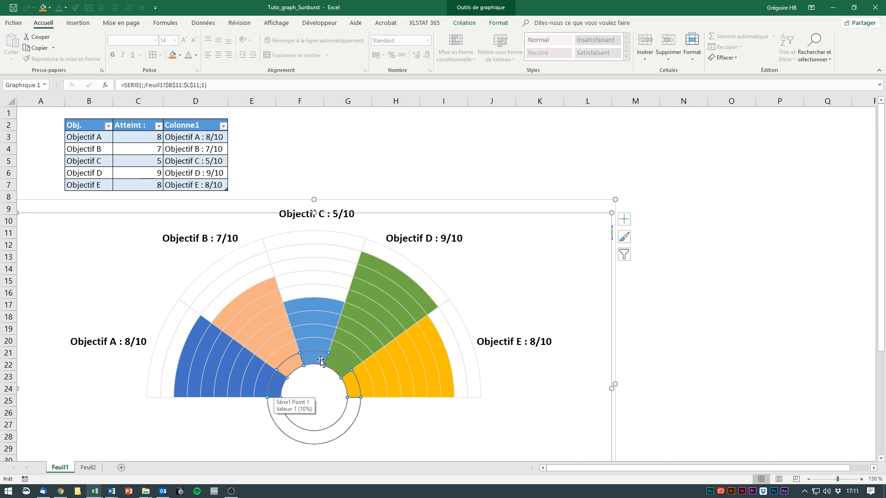
pyautogui.click(89, 467)
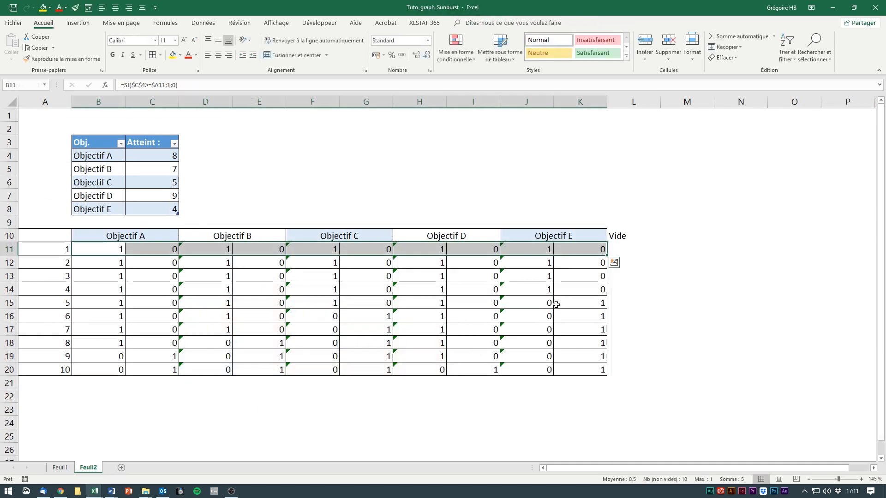
# Enter the sum of B11:K11 in L11 under Vide and fill the formula down to L20
pyautogui.click(625, 250)
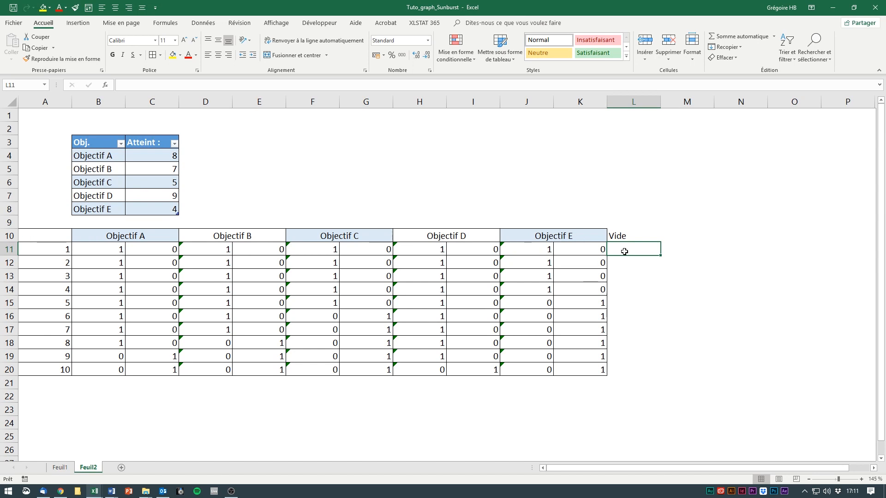
pyautogui.write('=somme(')
pyautogui.click(113, 251)
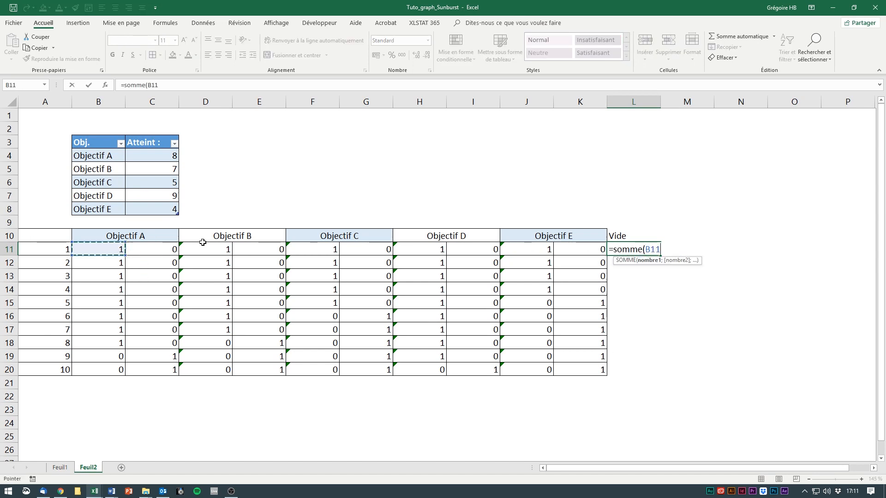
pyautogui.moveTo(202, 242); pyautogui.dragTo(579, 251)
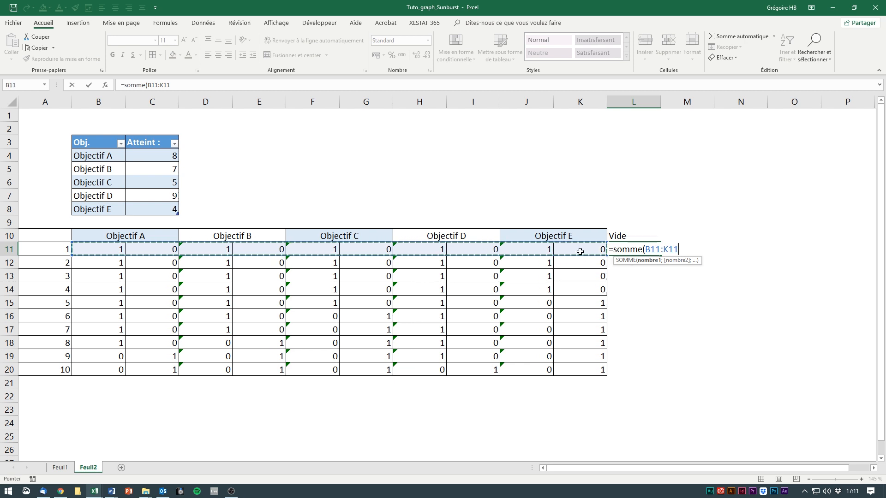
pyautogui.press('Return')
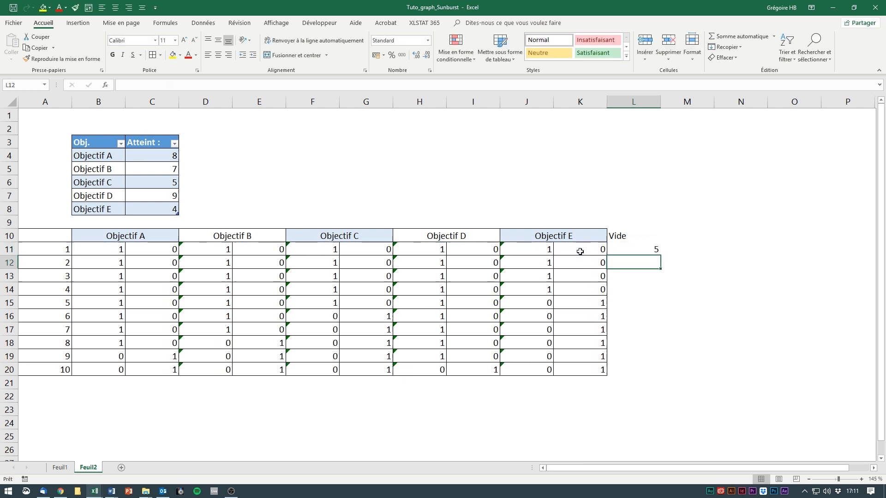
pyautogui.click(576, 250)
pyautogui.click(525, 249)
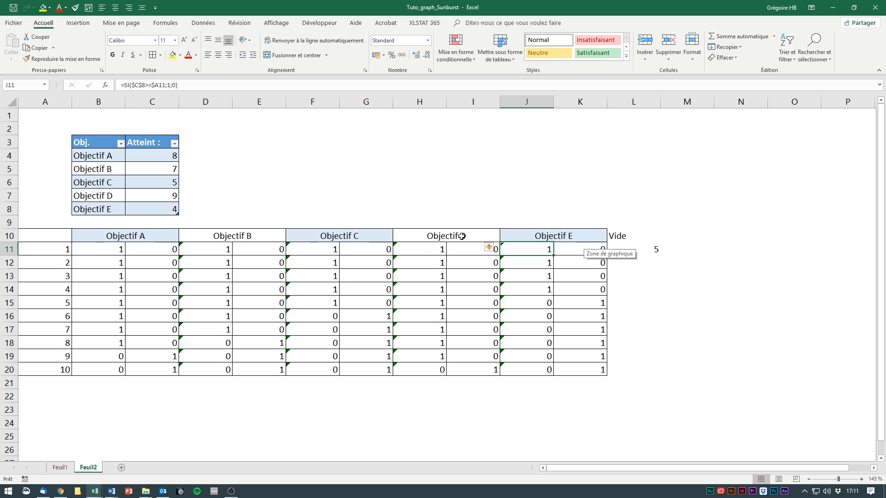
pyautogui.click(647, 249)
pyautogui.moveTo(662, 257); pyautogui.dragTo(661, 377)
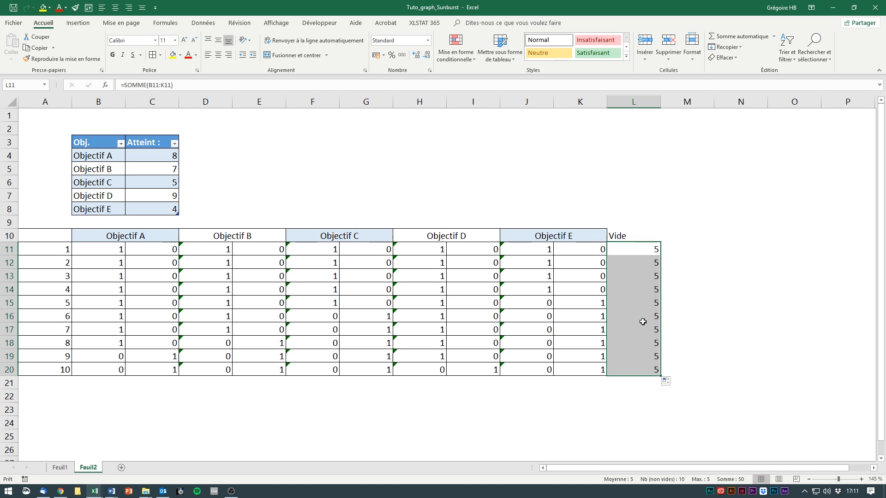
# Add borders to the Vide column L10:L20 and center its contents
pyautogui.moveTo(642, 237); pyautogui.dragTo(656, 368)
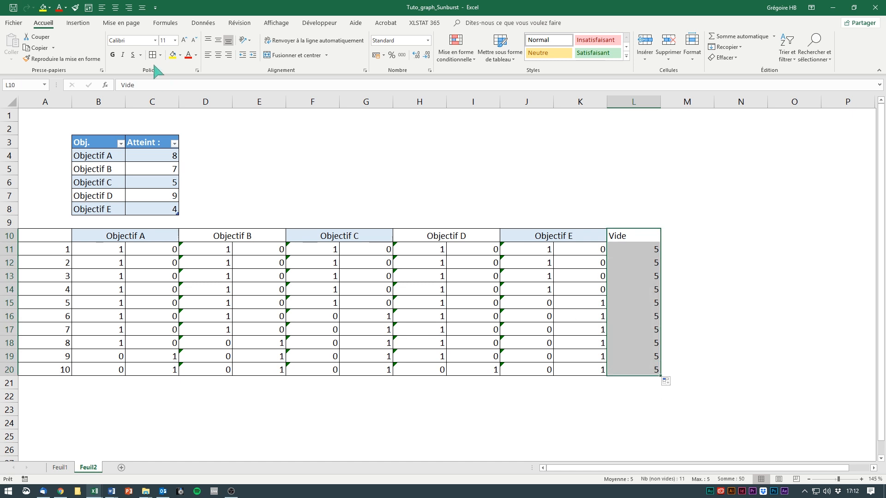
pyautogui.click(218, 55)
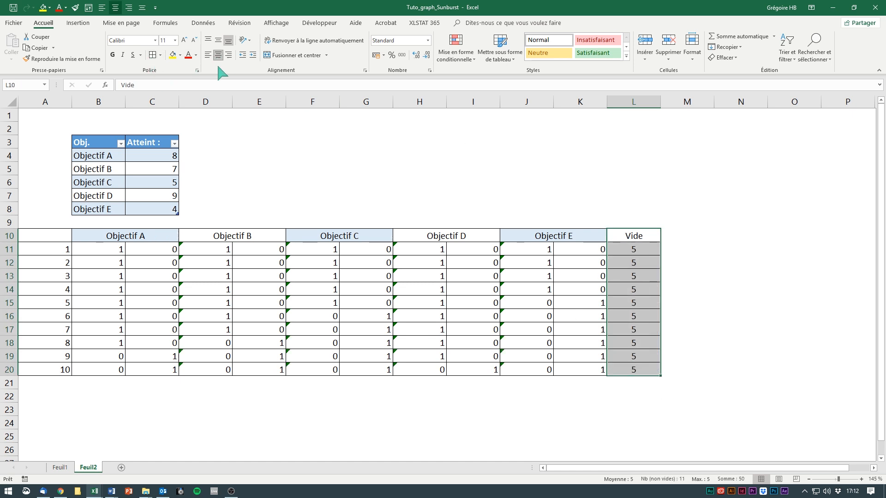
pyautogui.click(178, 261)
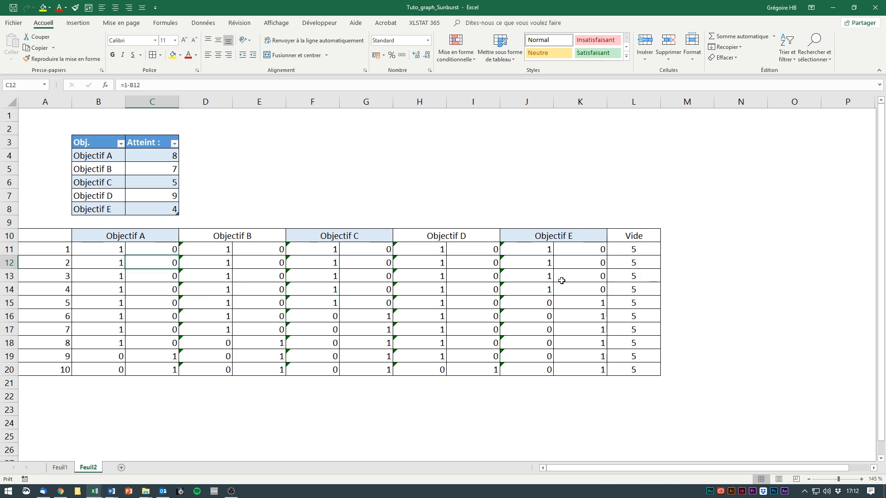
# Set the font colour of the calculated values in B11:L20 to red
pyautogui.click(624, 248)
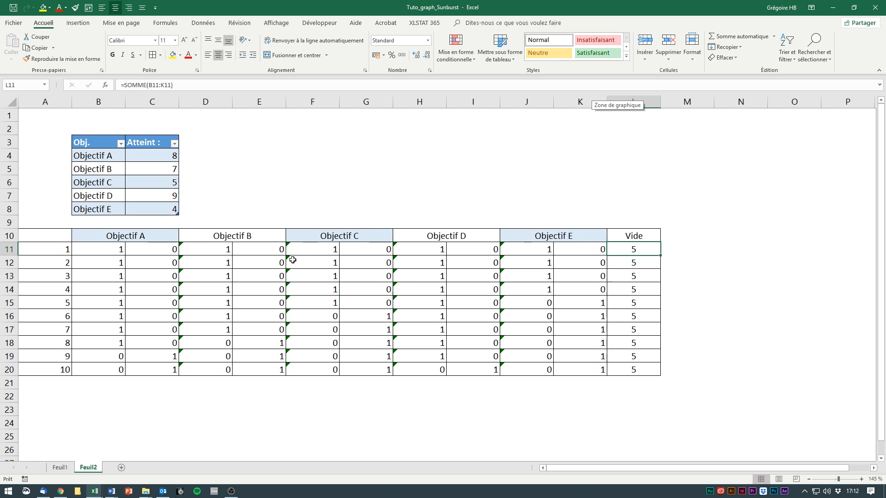
pyautogui.moveTo(112, 248); pyautogui.dragTo(175, 262)
pyautogui.click(261, 262)
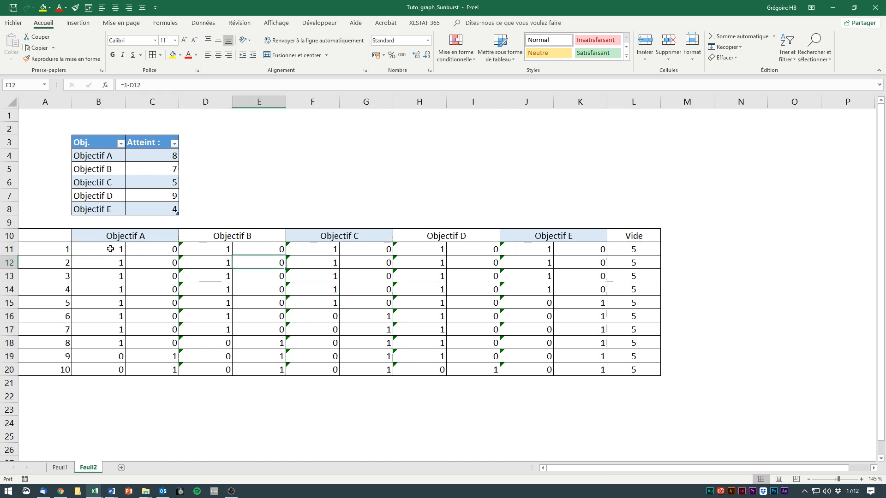
pyautogui.moveTo(111, 249); pyautogui.dragTo(621, 369)
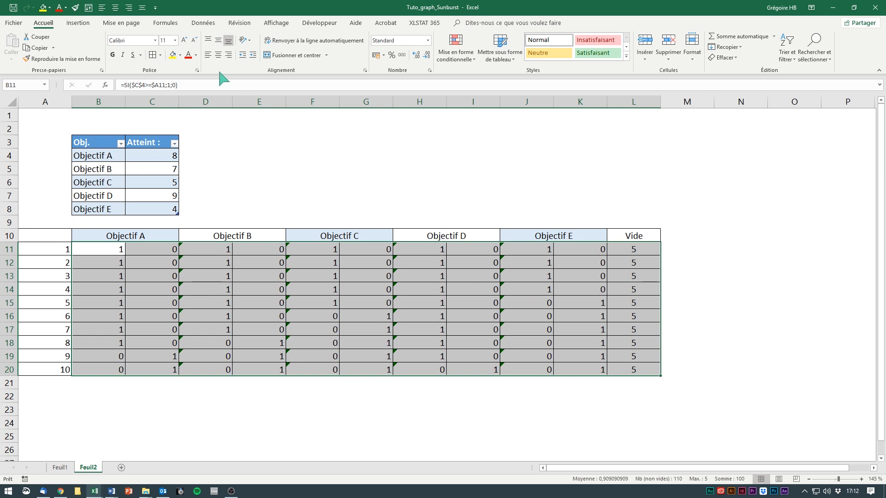
pyautogui.click(189, 55)
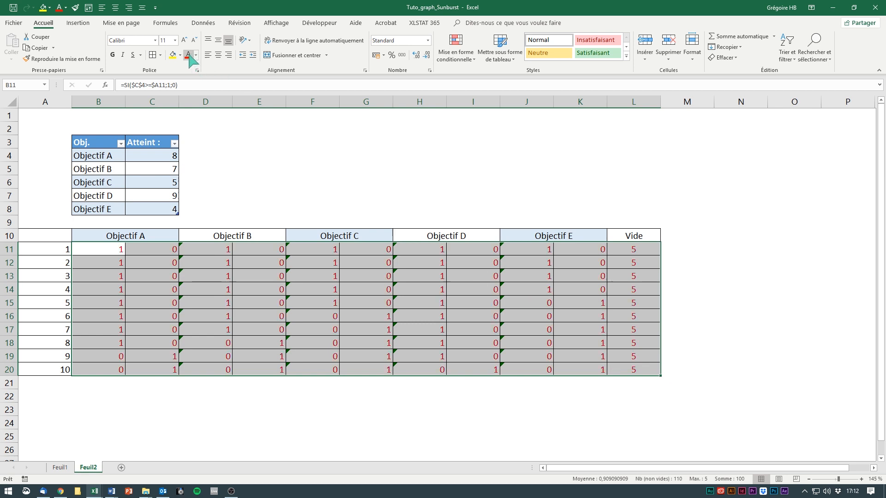
pyautogui.click(194, 170)
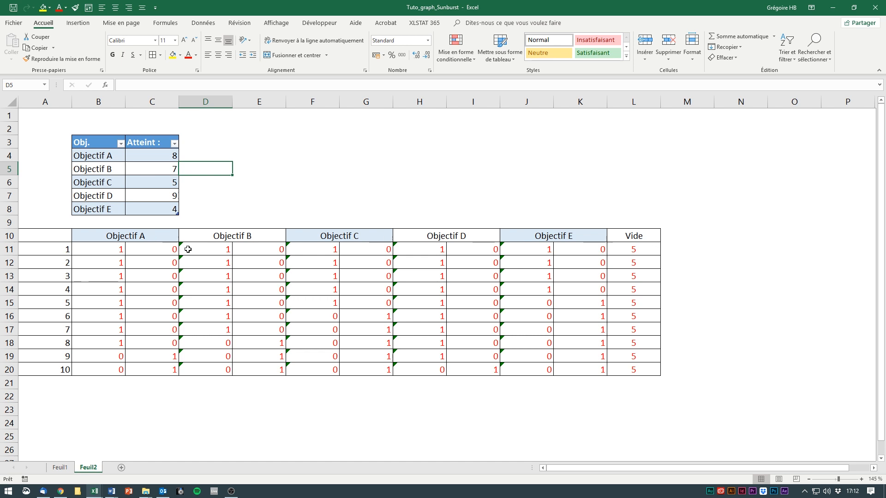
pyautogui.moveTo(59, 250); pyautogui.dragTo(54, 368)
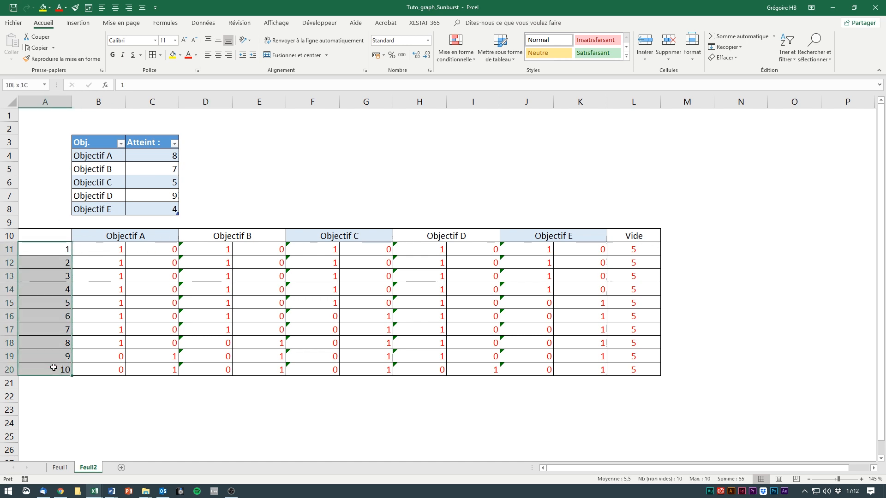
pyautogui.moveTo(54, 368); pyautogui.dragTo(54, 369)
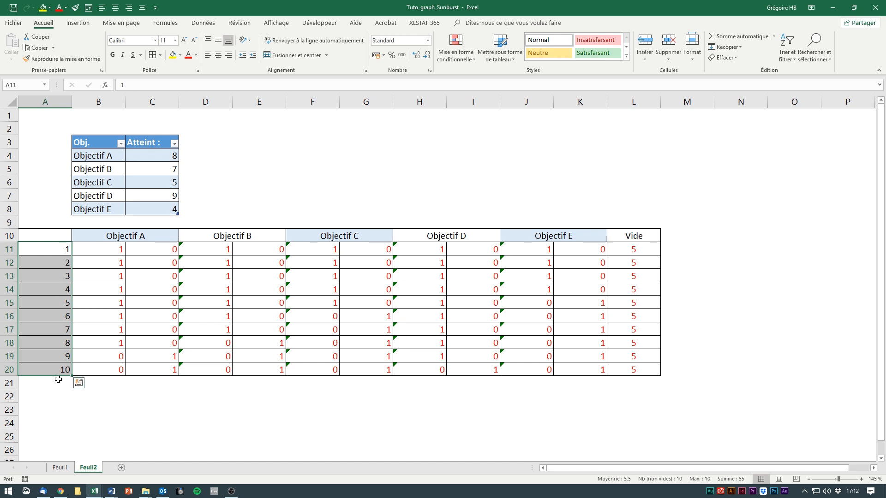
pyautogui.moveTo(104, 235); pyautogui.dragTo(577, 235)
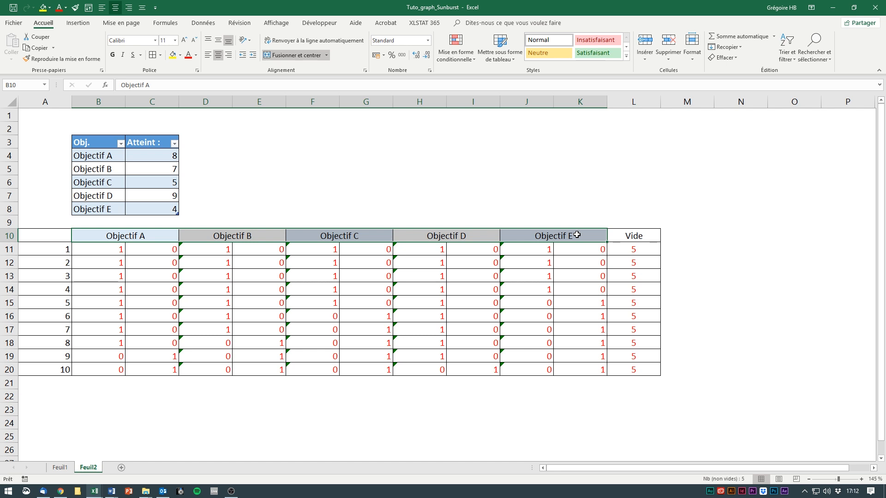
pyautogui.click(613, 236)
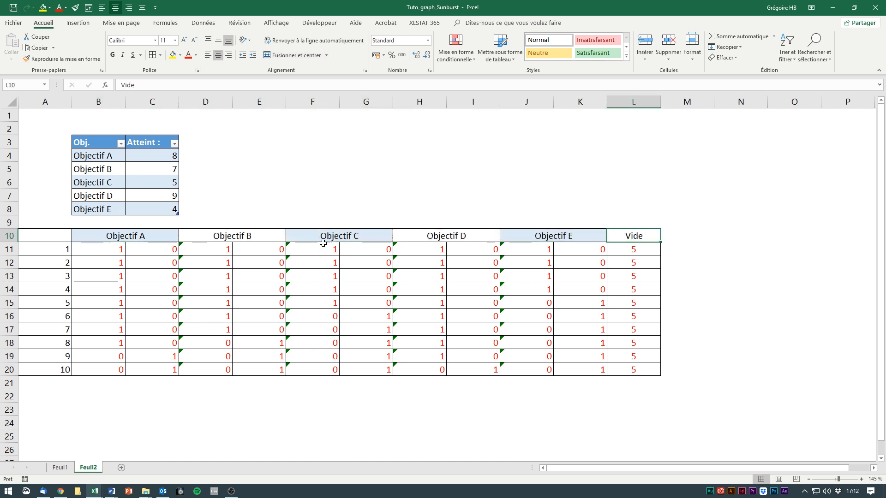
# Insert a doughnut chart on Feuil2 from the calculated values in B11:L20
pyautogui.click(59, 467)
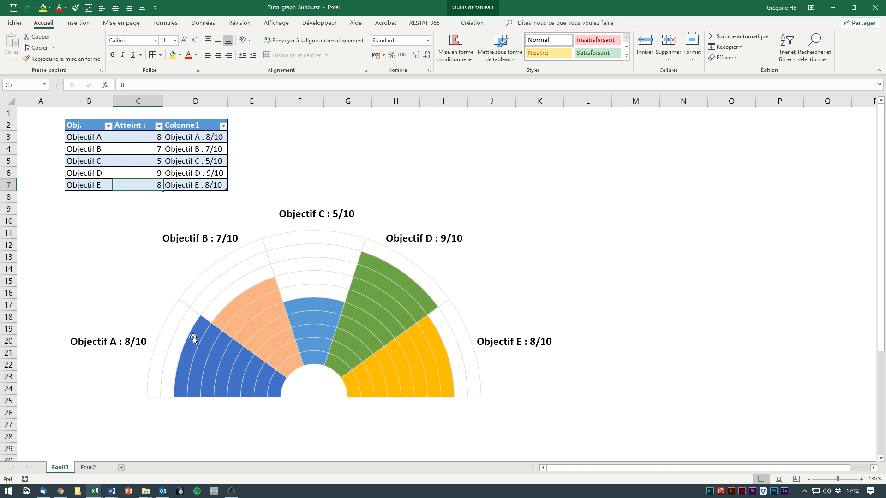
pyautogui.click(93, 468)
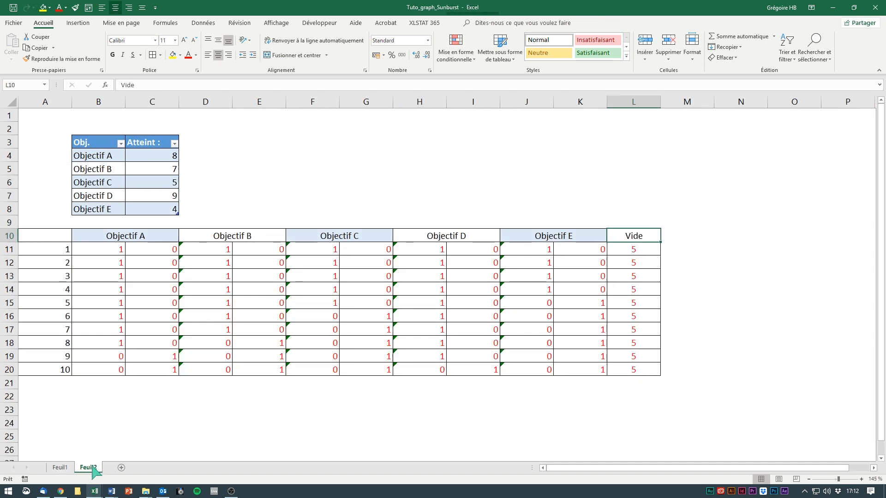
pyautogui.moveTo(105, 249); pyautogui.dragTo(635, 371)
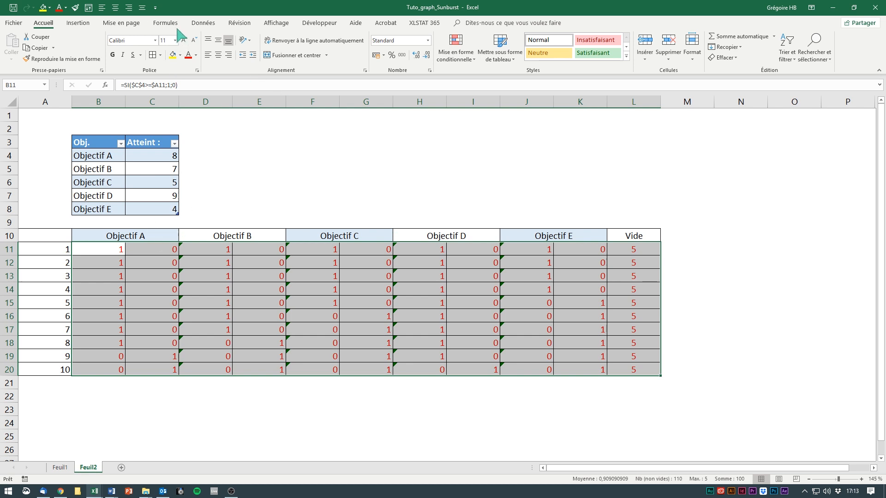
pyautogui.click(78, 23)
pyautogui.click(412, 58)
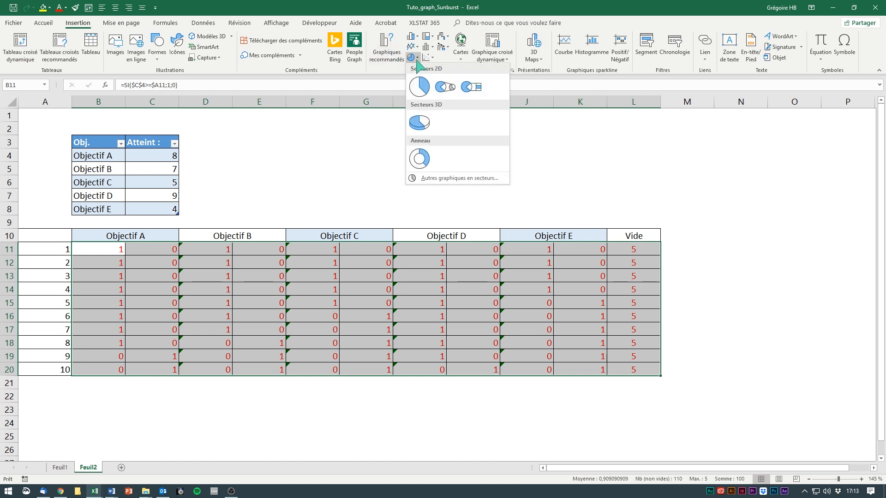
pyautogui.click(420, 159)
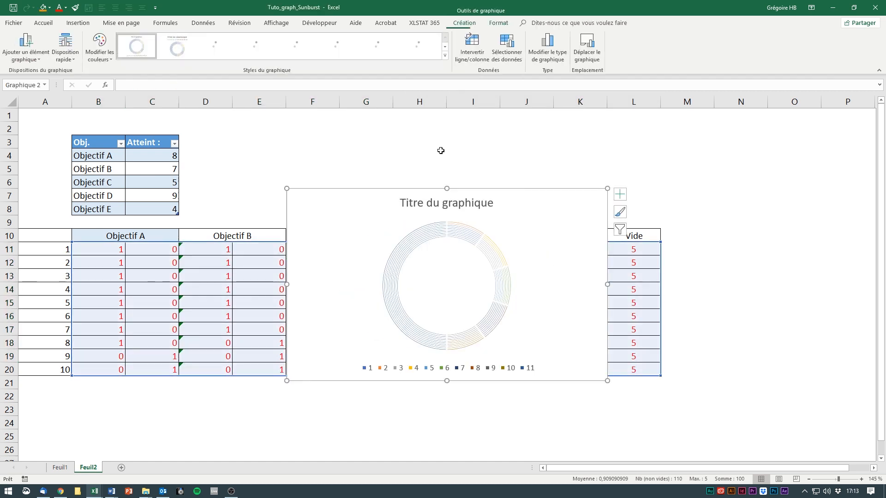
# Delete the title and the legend from the new doughnut chart
pyautogui.click(453, 208)
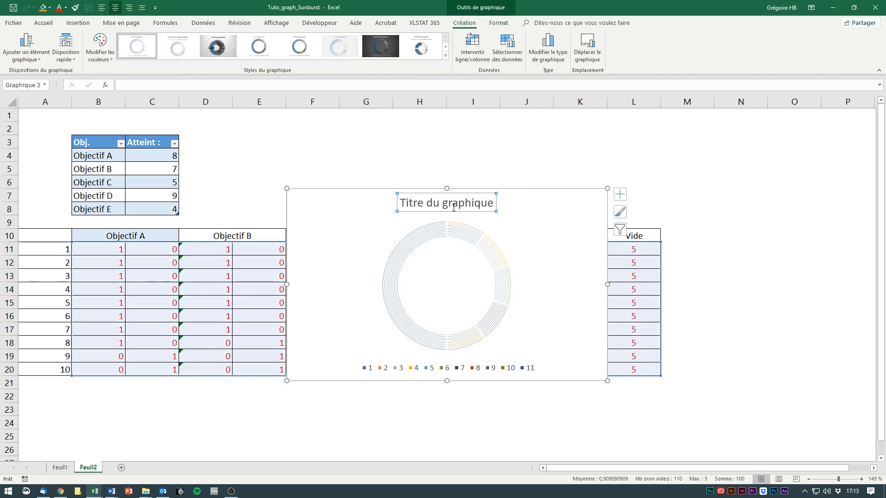
pyautogui.press('Delete')
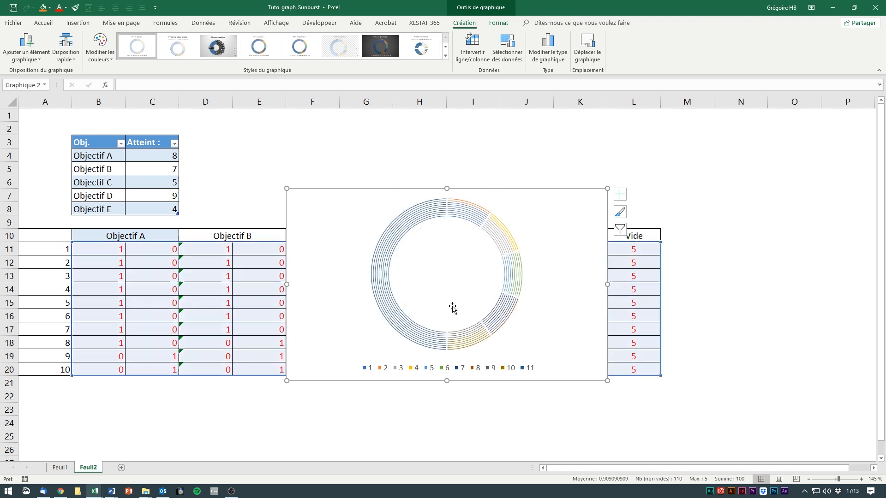
pyautogui.click(462, 372)
pyautogui.press('Delete')
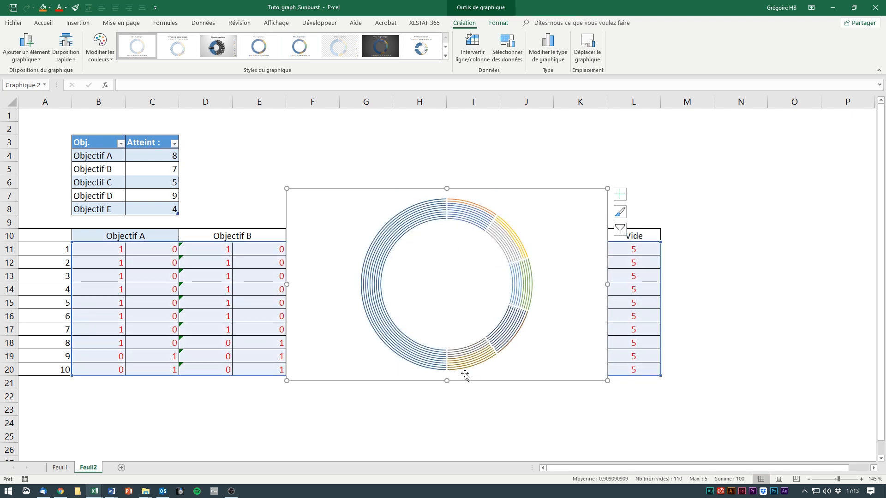
# Resize the chart so that it covers the cells from B10 down to L30
pyautogui.moveTo(285, 188); pyautogui.dragTo(72, 229)
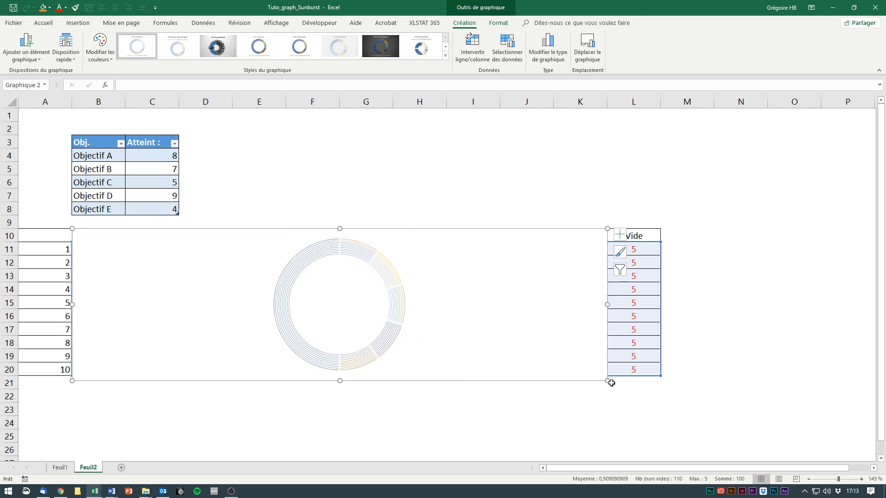
pyautogui.moveTo(607, 380); pyautogui.dragTo(660, 375)
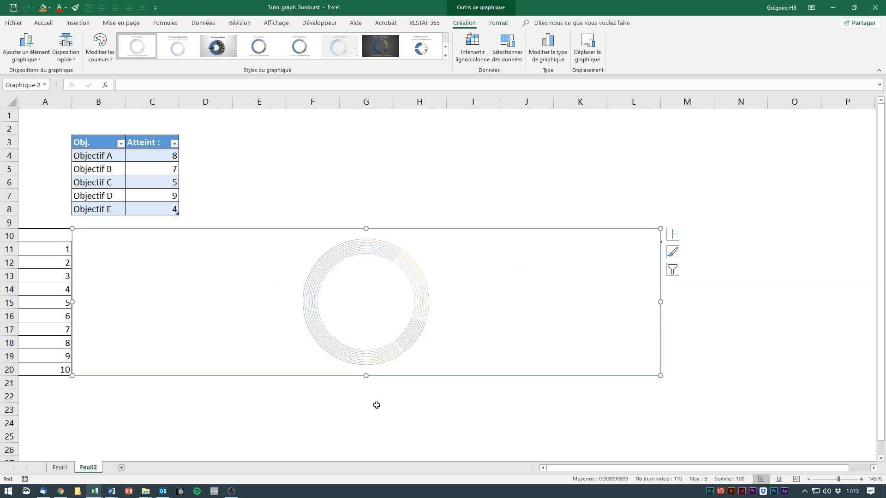
pyautogui.moveTo(367, 377); pyautogui.dragTo(365, 401)
pyautogui.scroll(-1, 366, 401)
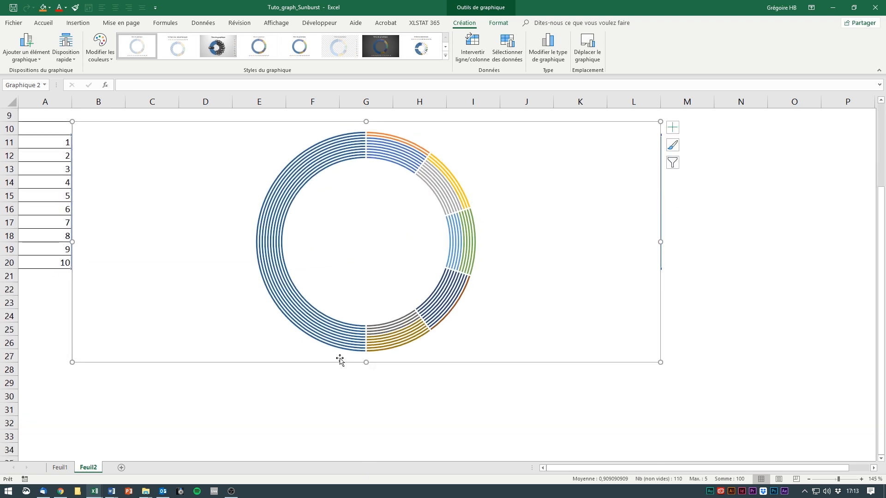
pyautogui.moveTo(366, 361); pyautogui.dragTo(365, 402)
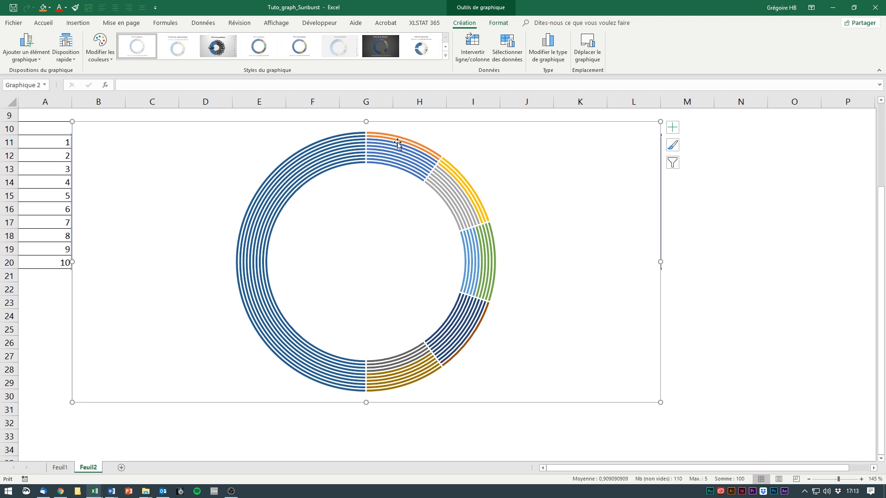
# Examine how the doughnut's rings and coloured sectors correspond to the table rows and each objective's achieved score
pyautogui.click(406, 178)
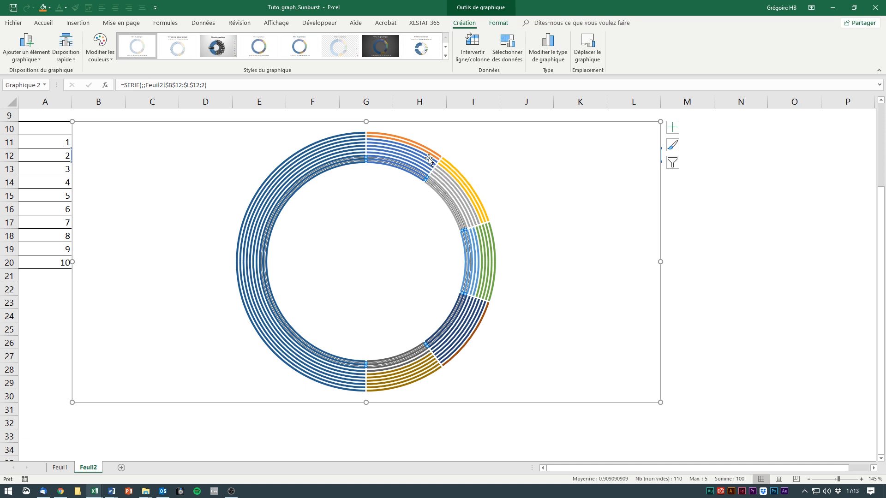
pyautogui.moveTo(431, 154)
pyautogui.click(480, 166)
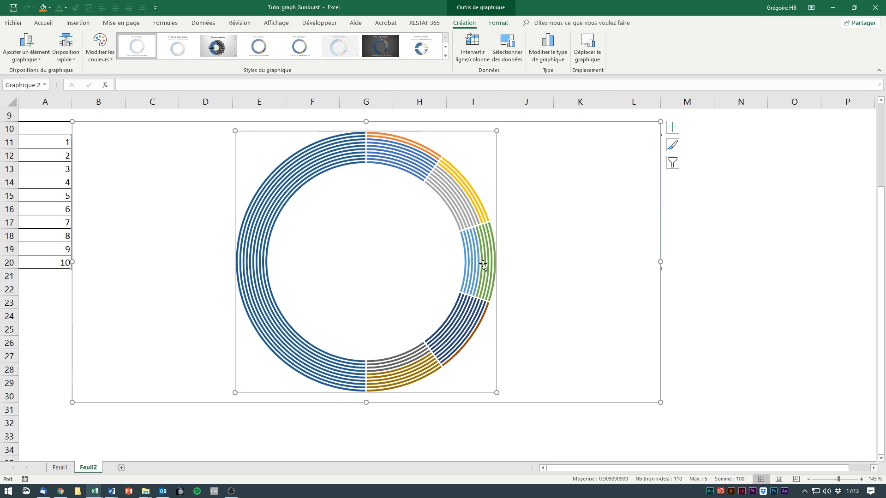
pyautogui.scroll(3, 291, 270)
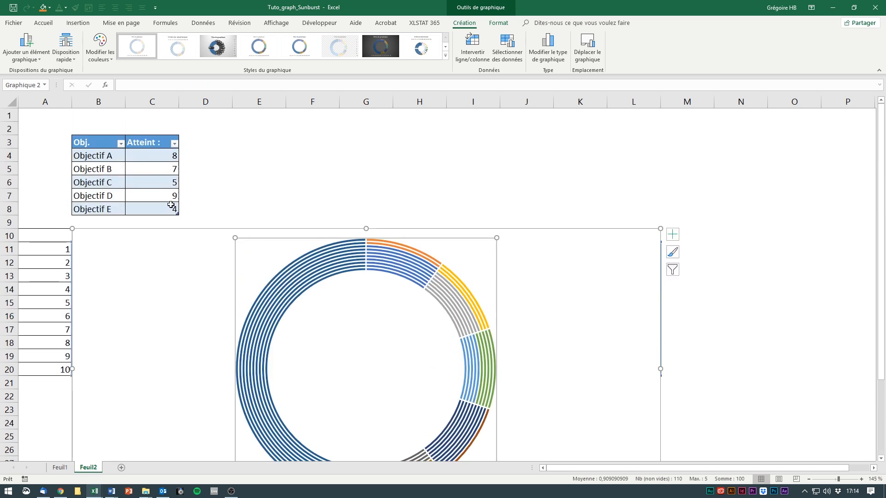
pyautogui.scroll(-1, 171, 206)
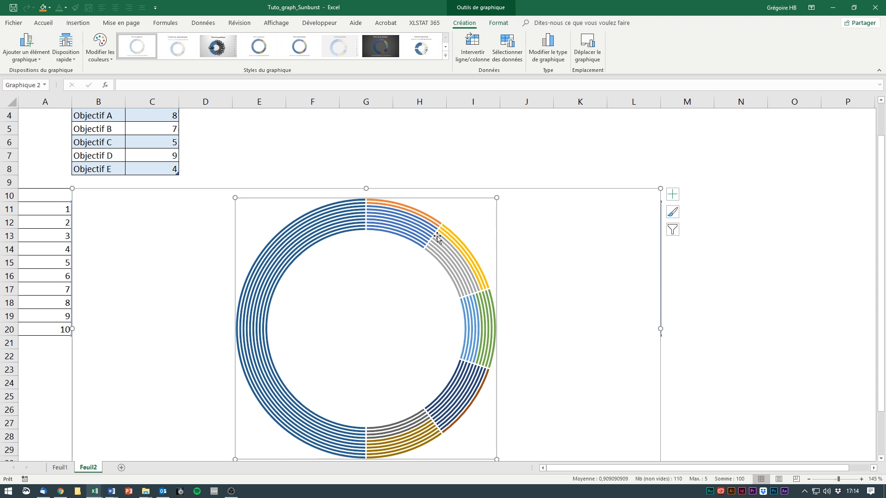
pyautogui.scroll(-1, 500, 300)
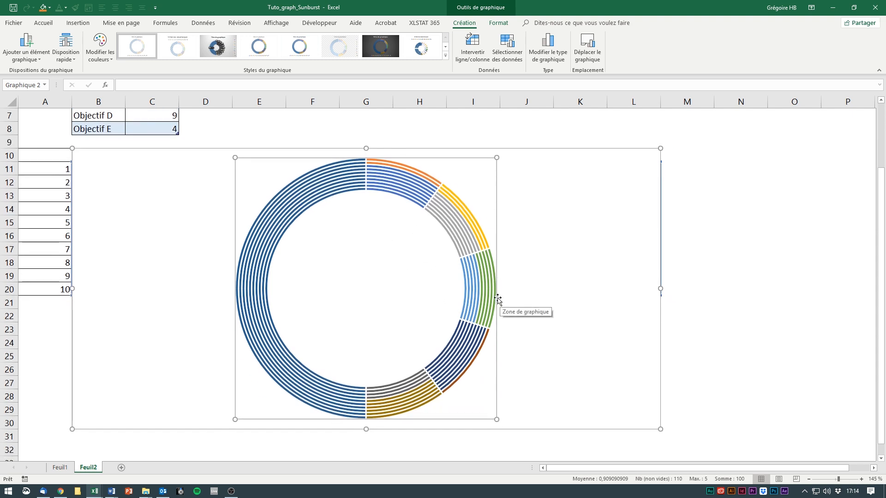
# Set the chart's plot area to have no outline
pyautogui.click(499, 24)
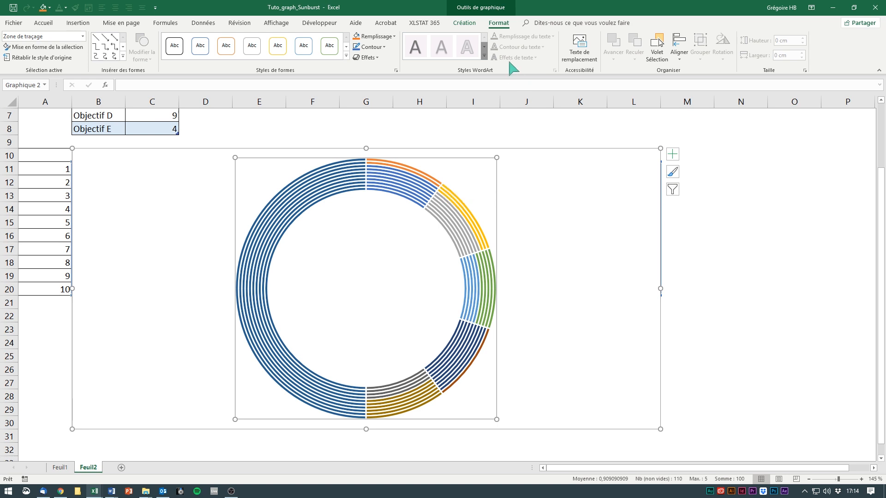
pyautogui.click(387, 48)
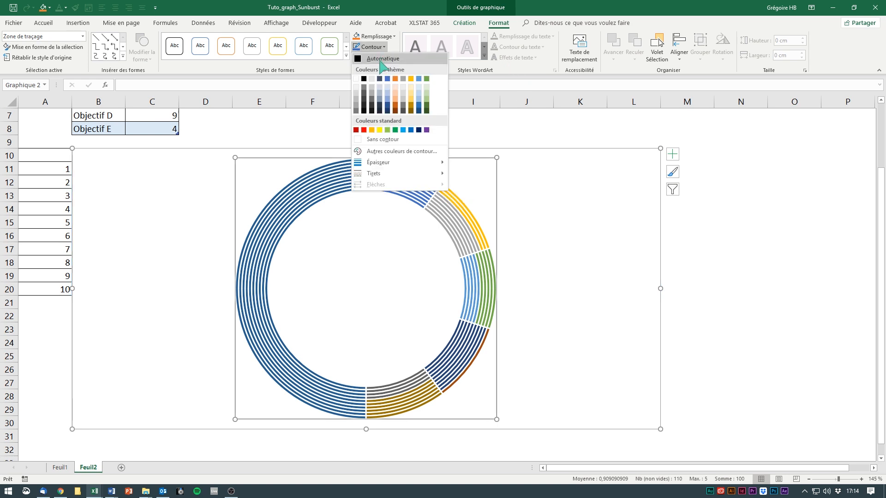
pyautogui.click(389, 140)
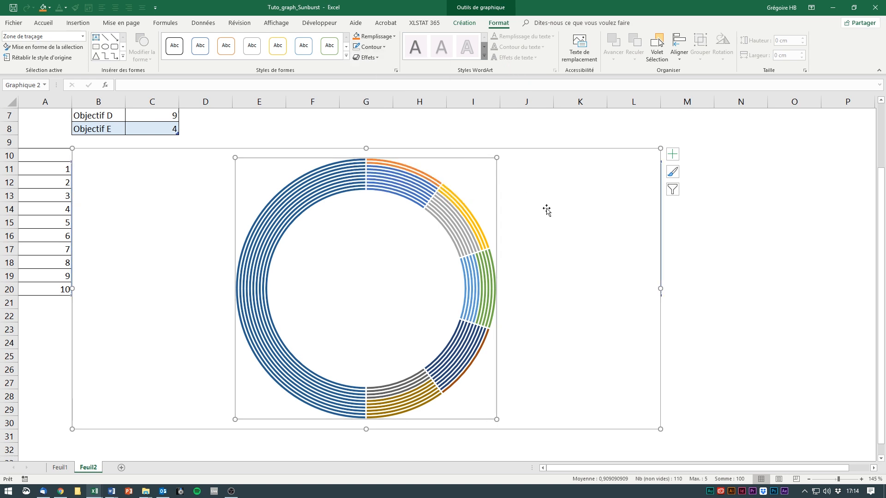
pyautogui.click(546, 208)
pyautogui.click(417, 170)
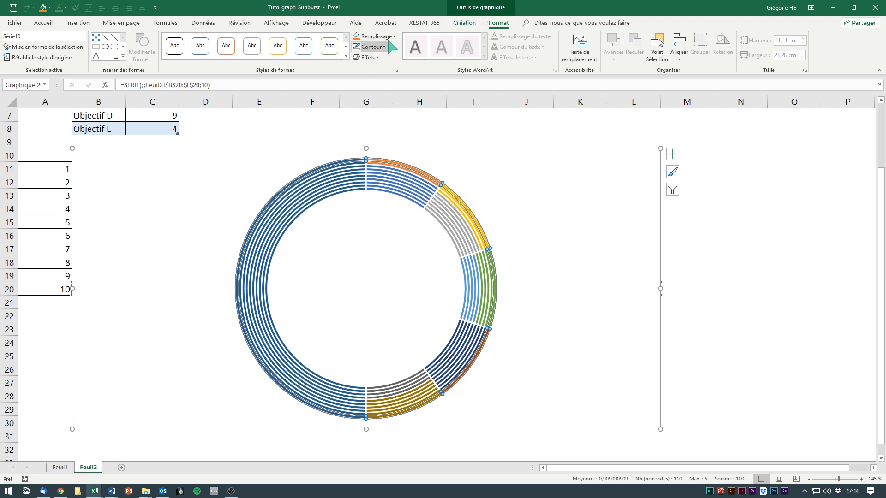
pyautogui.click(373, 47)
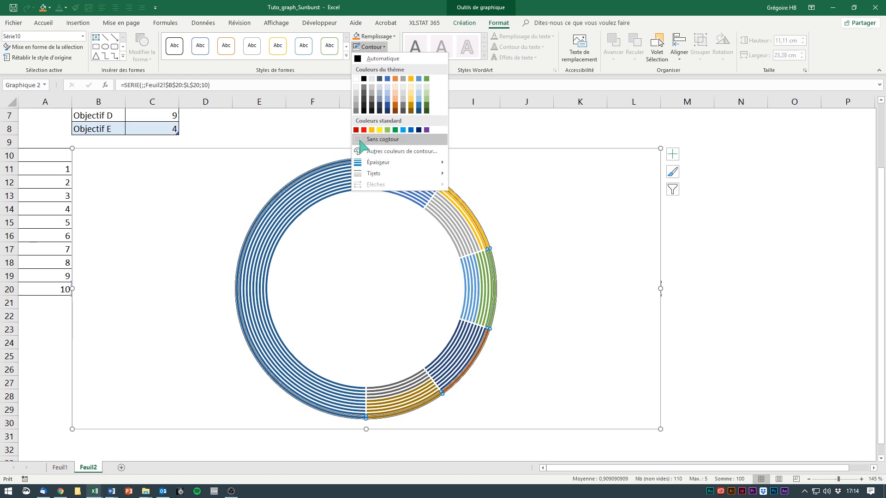
pyautogui.click(333, 171)
pyautogui.click(332, 166)
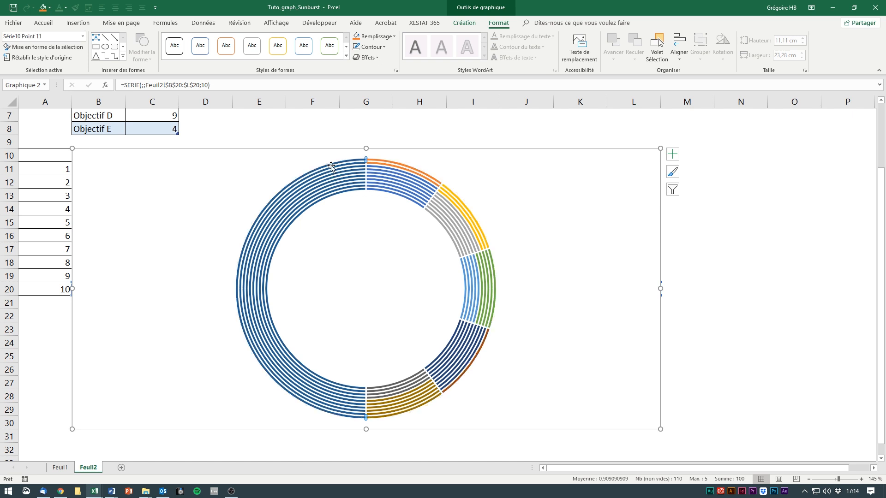
# Give the outermost ring of the doughnut a light solid border with a width of 0,25 pt
pyautogui.click(440, 181)
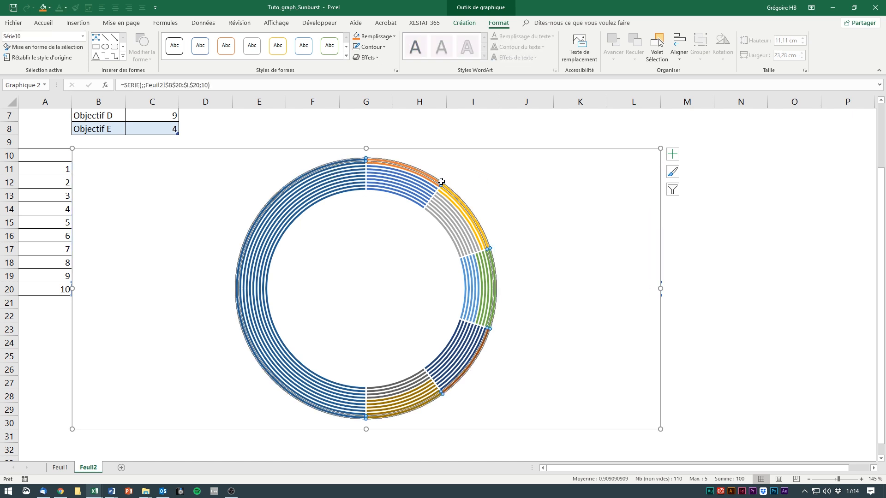
pyautogui.doubleClick(441, 181)
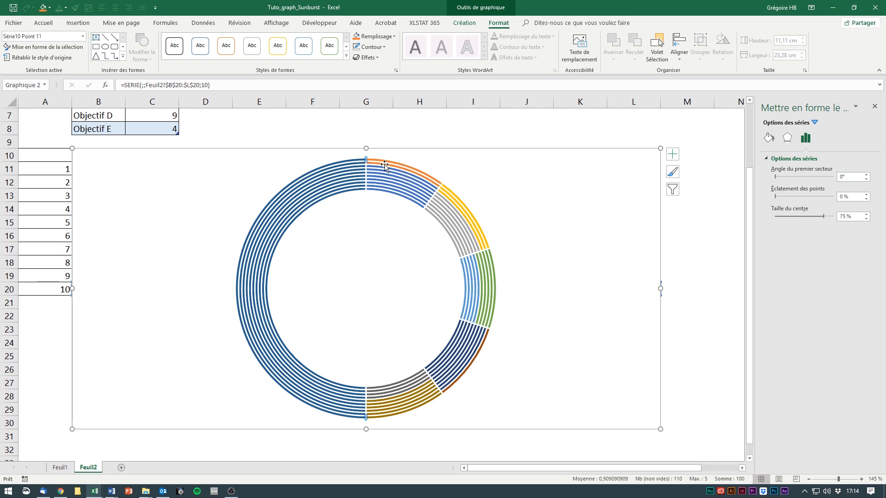
pyautogui.click(385, 165)
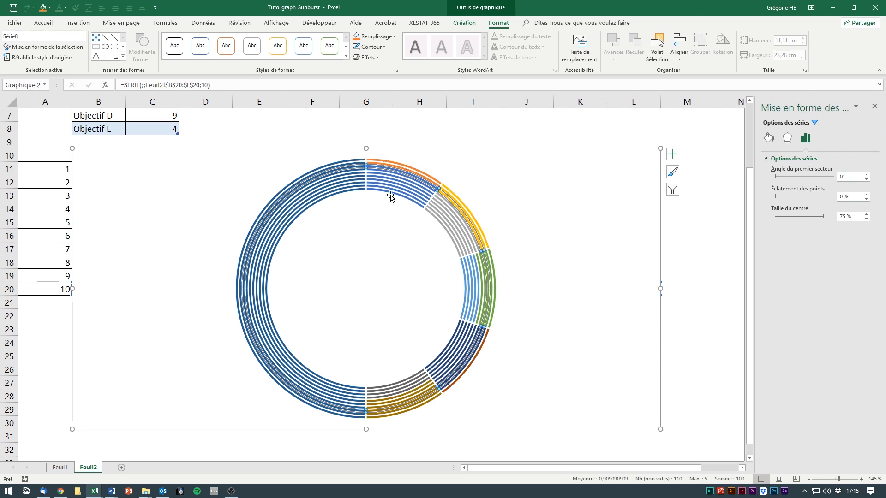
pyautogui.click(428, 174)
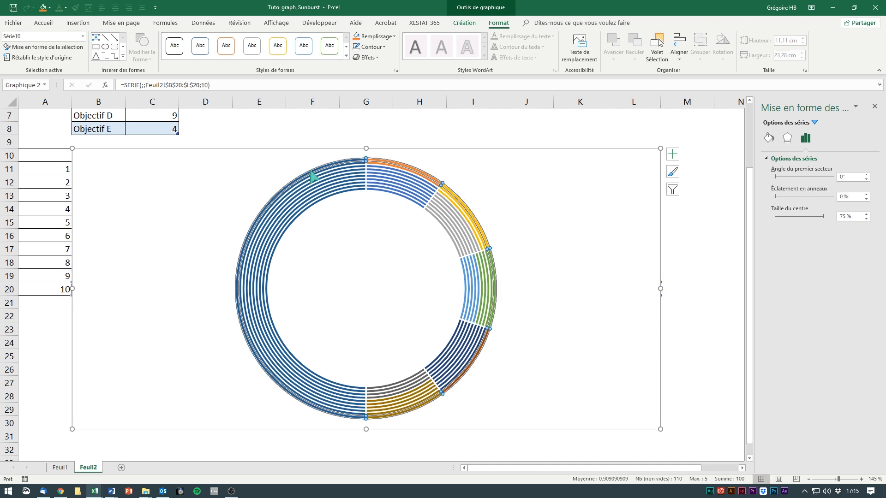
pyautogui.click(768, 140)
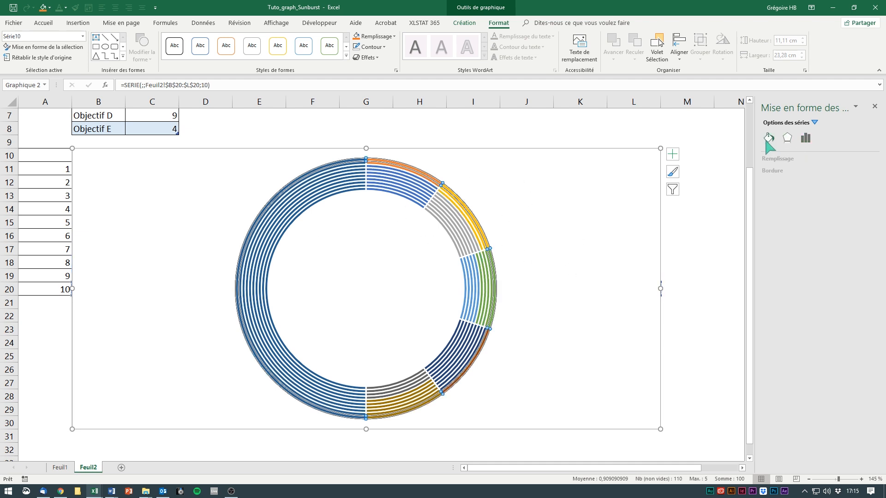
pyautogui.click(766, 171)
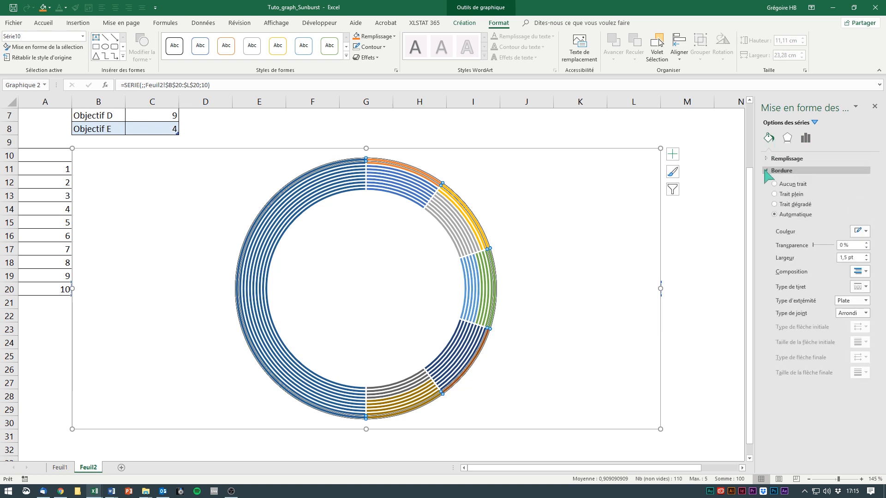
pyautogui.click(774, 184)
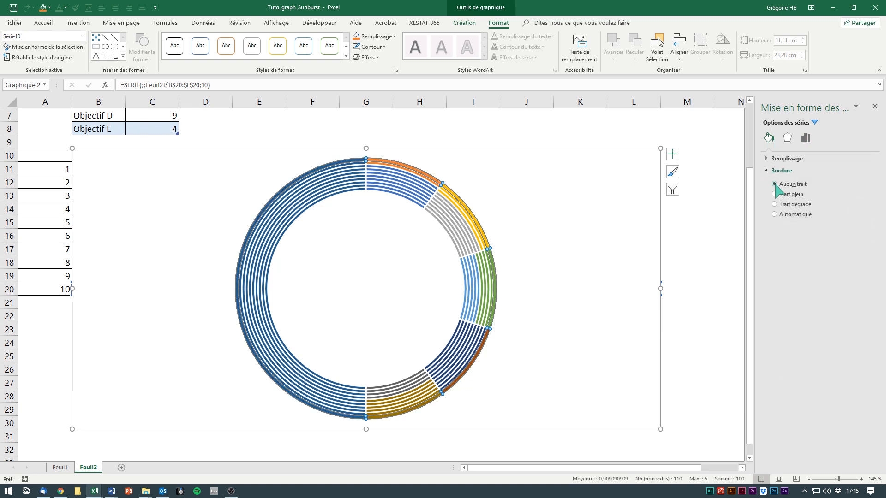
pyautogui.click(774, 194)
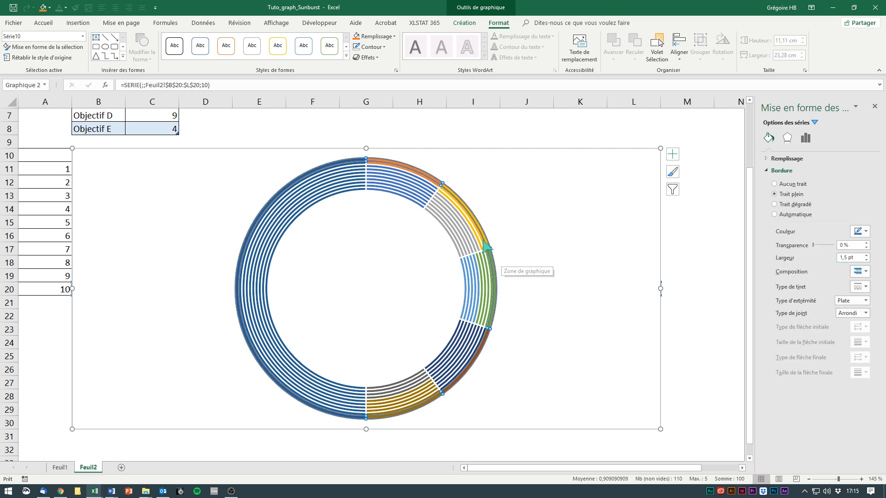
pyautogui.click(865, 231)
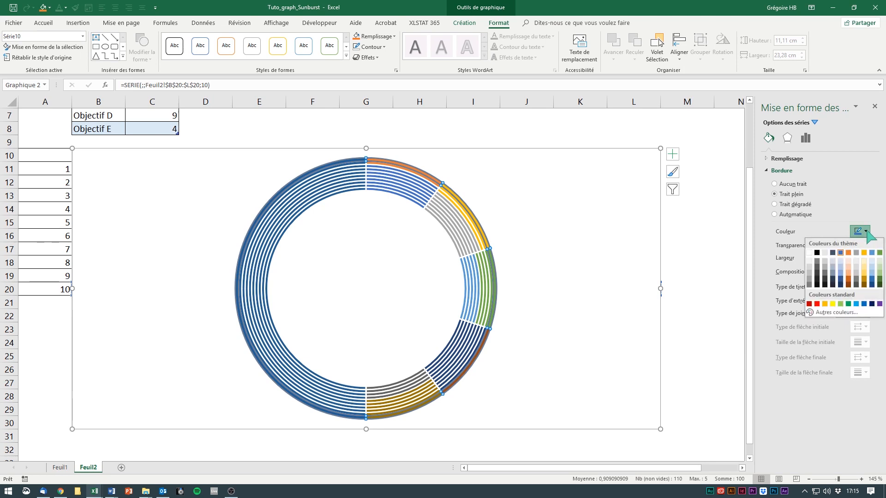
pyautogui.click(816, 268)
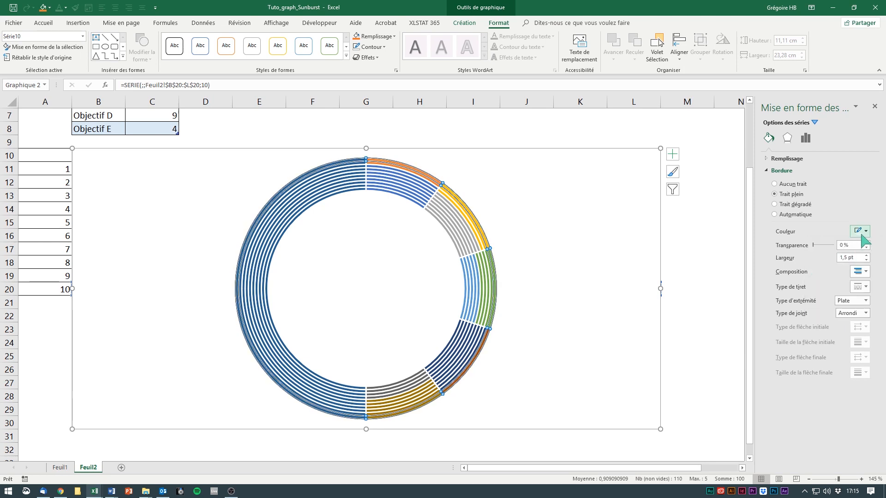
pyautogui.click(867, 260)
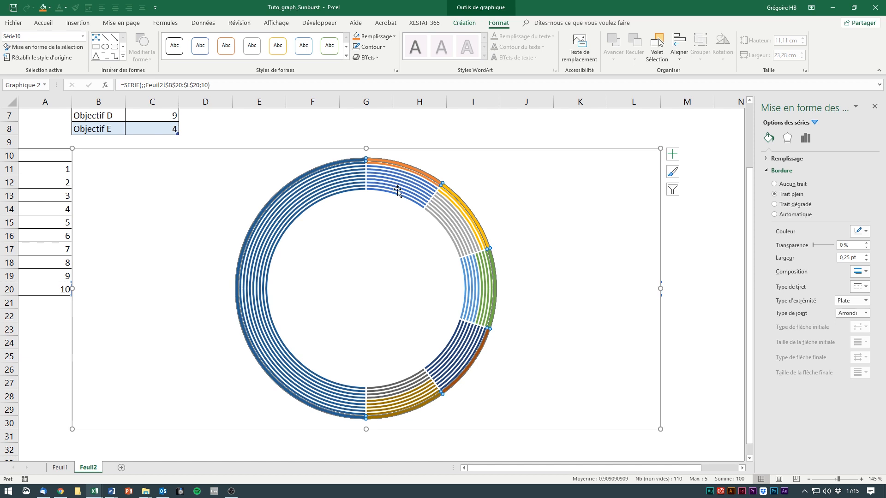
# Give the second-outermost ring of the doughnut a light solid border and reduce its width to 0,5 pt
pyautogui.click(406, 177)
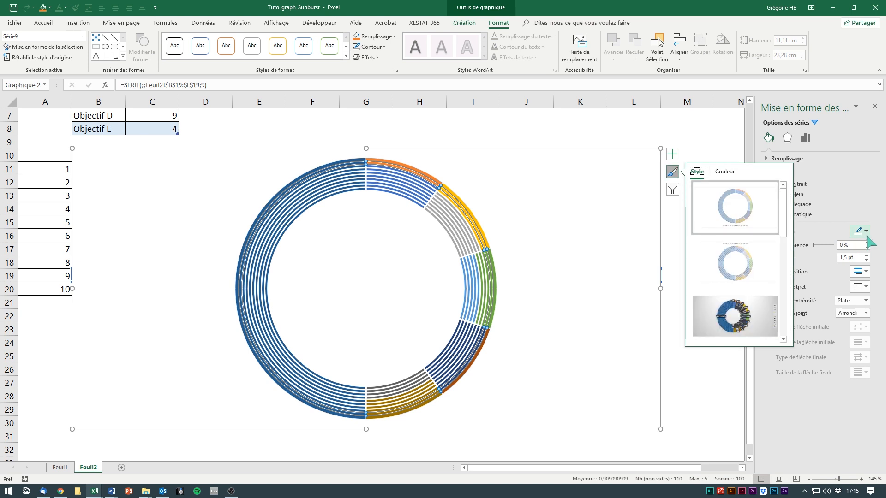
pyautogui.click(861, 231)
pyautogui.click(817, 263)
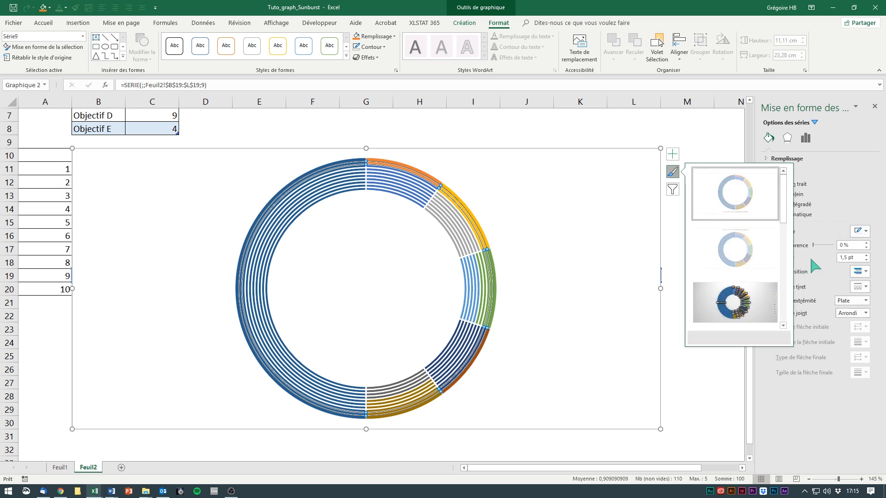
pyautogui.click(671, 172)
pyautogui.click(866, 260)
pyautogui.click(867, 260)
pyautogui.click(866, 260)
pyautogui.click(866, 260)
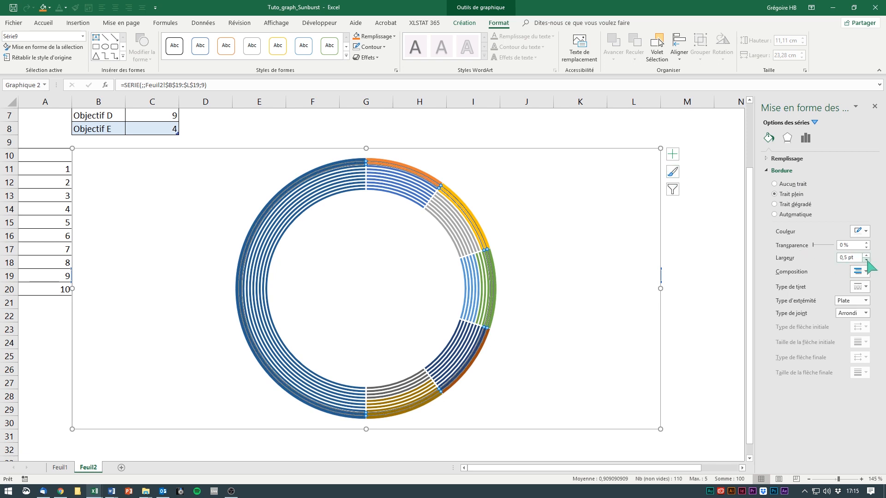
# Give the third-outermost ring of the doughnut a light solid border with a width of 0,25 pt
pyautogui.click(411, 183)
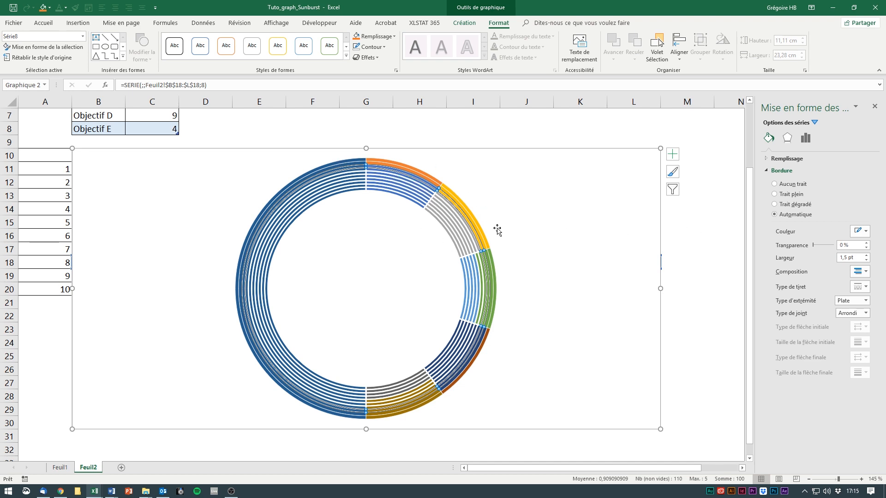
pyautogui.click(859, 231)
pyautogui.click(808, 252)
pyautogui.click(866, 260)
pyautogui.click(866, 260)
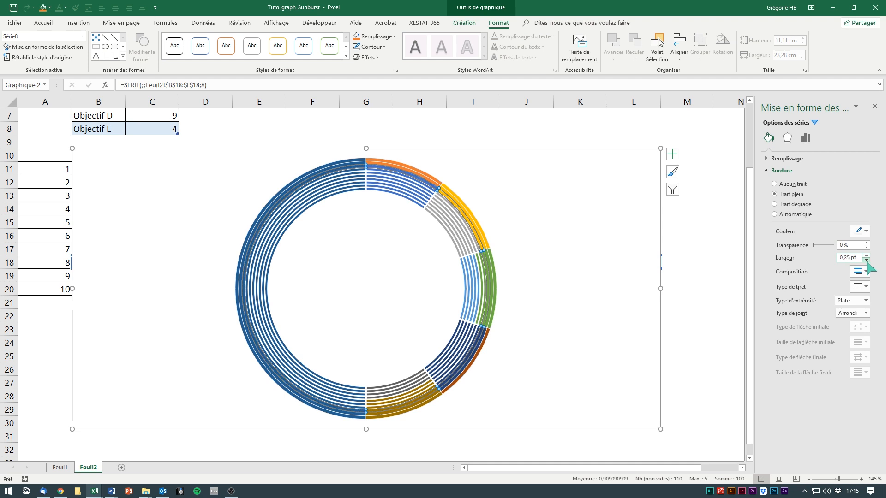
pyautogui.click(401, 179)
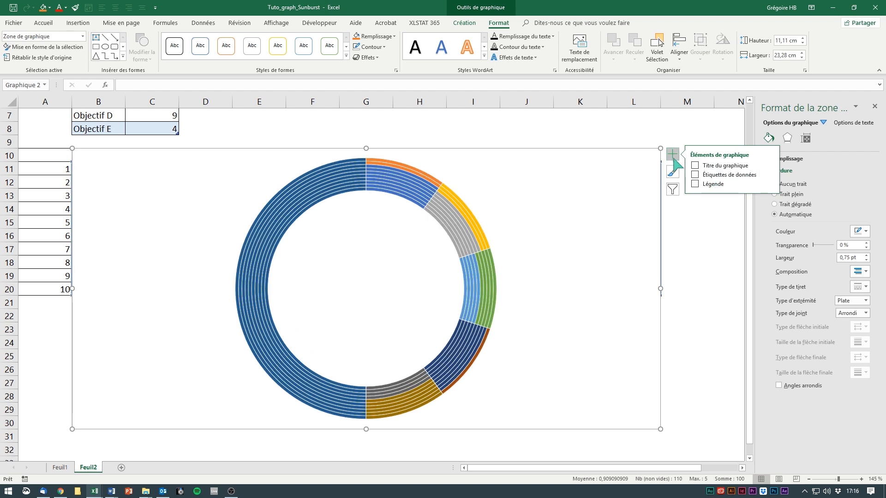
# Compare the bordered doughnut with the finished half-circle chart on Feuil1
pyautogui.click(408, 213)
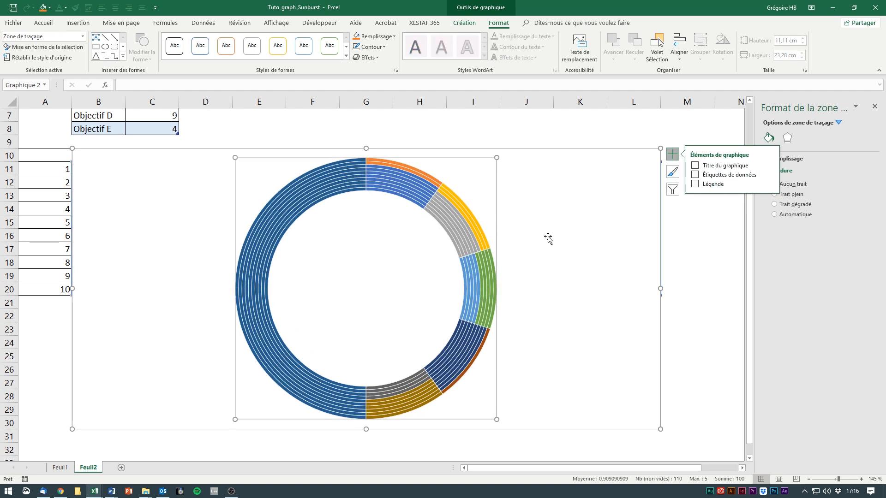
pyautogui.click(60, 467)
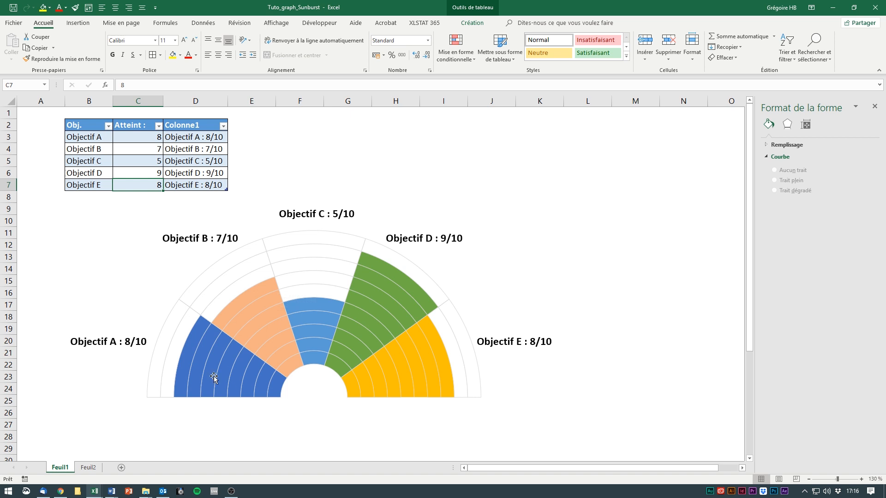
pyautogui.click(88, 467)
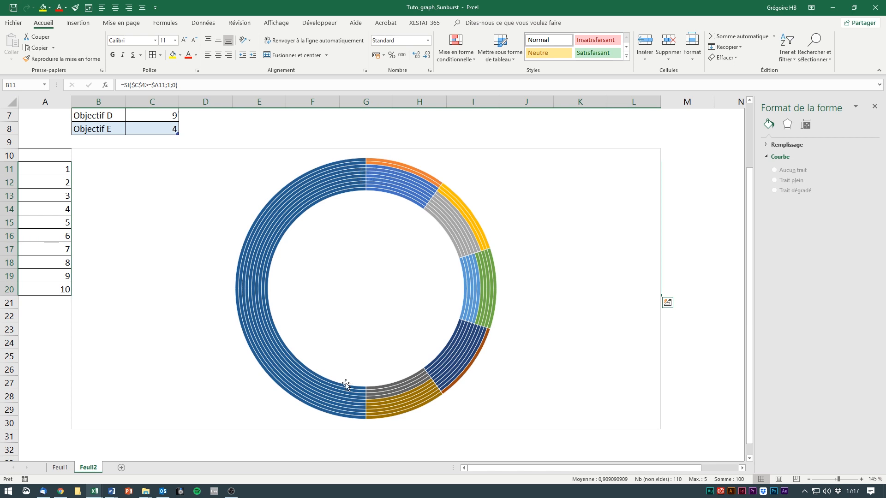
# Reduce the doughnut's centre size to 15 %
pyautogui.click(336, 203)
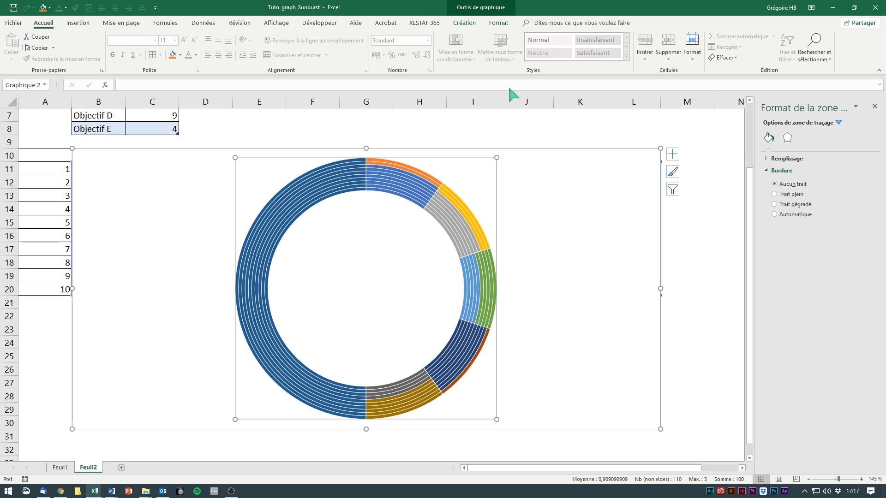
pyautogui.click(428, 189)
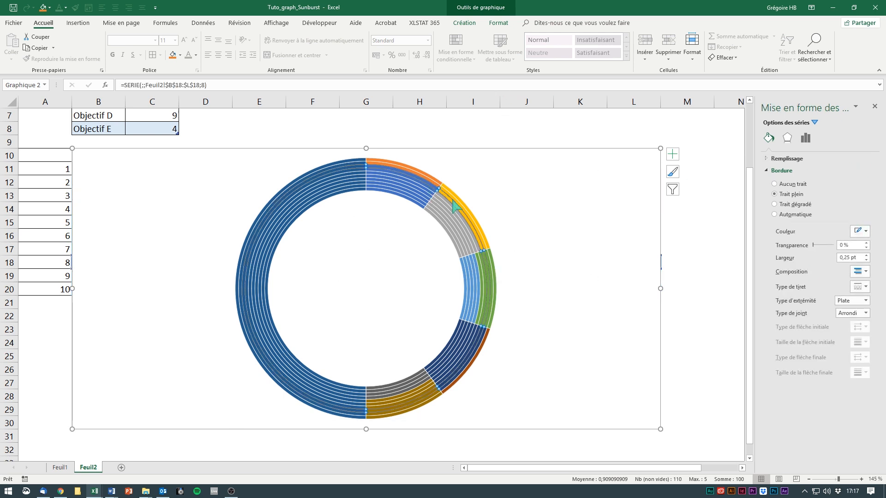
pyautogui.click(805, 137)
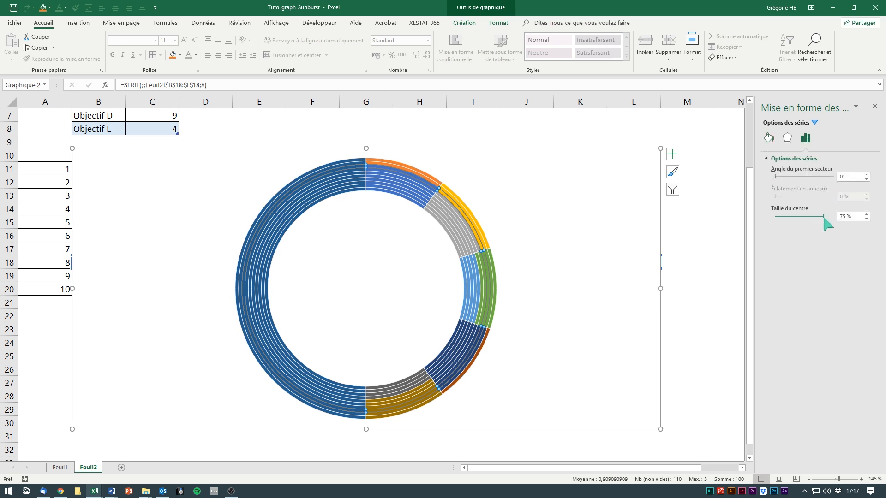
pyautogui.moveTo(824, 218); pyautogui.dragTo(783, 222)
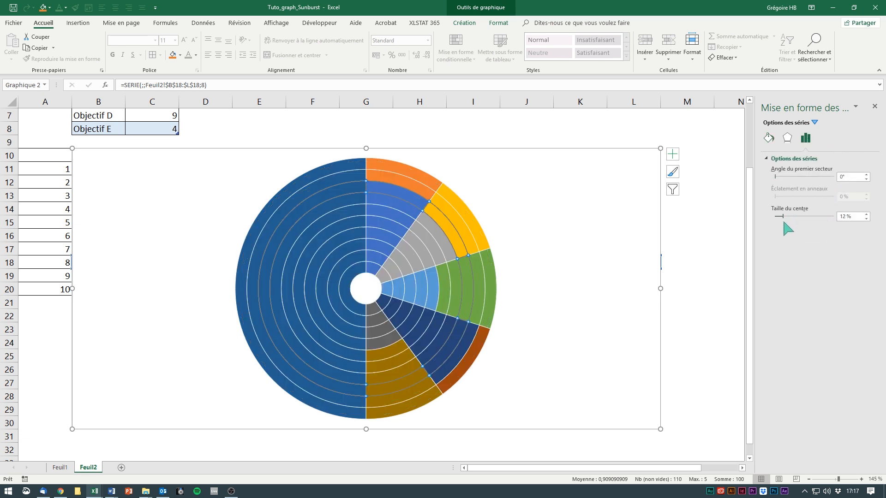
pyautogui.click(866, 214)
pyautogui.click(866, 214)
pyautogui.click(866, 214)
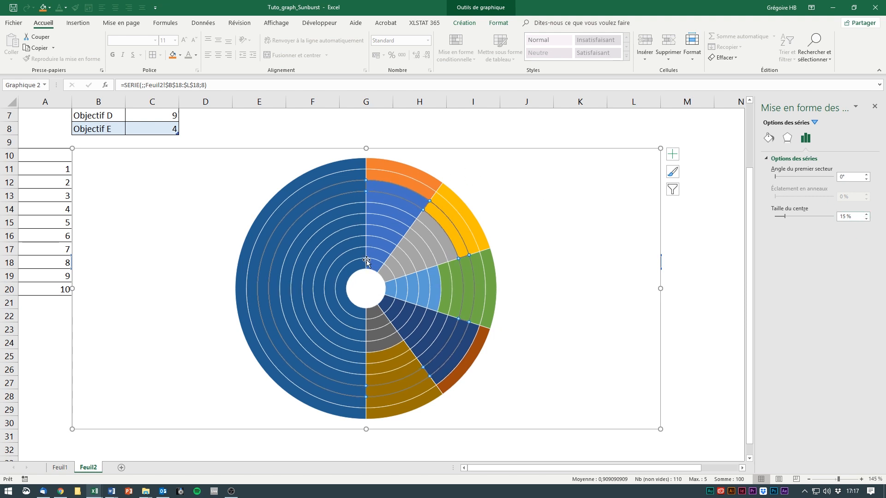
# Rotate the doughnut by setting the angle of the first sector to 270°
pyautogui.click(366, 290)
pyautogui.click(411, 177)
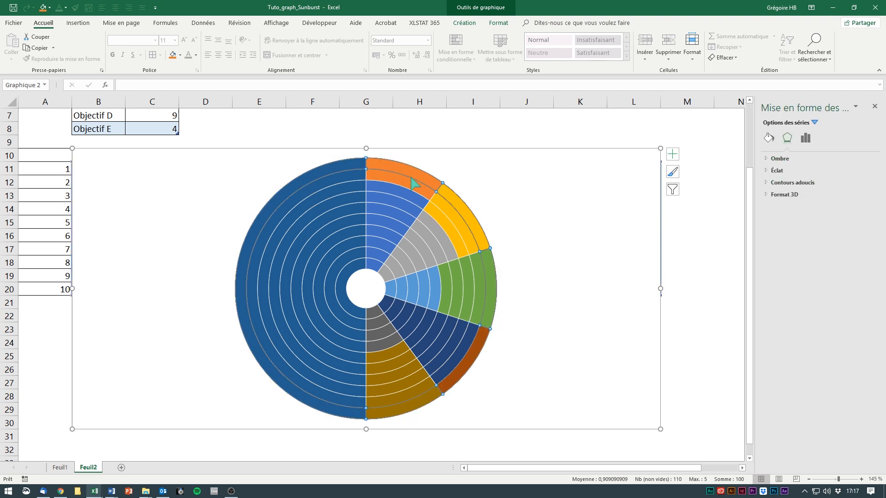
pyautogui.click(802, 139)
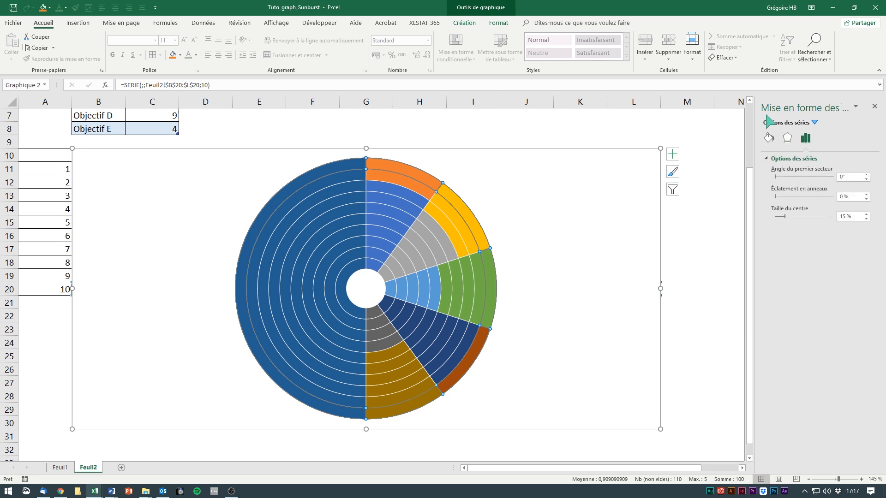
pyautogui.moveTo(754, 120); pyautogui.dragTo(687, 124)
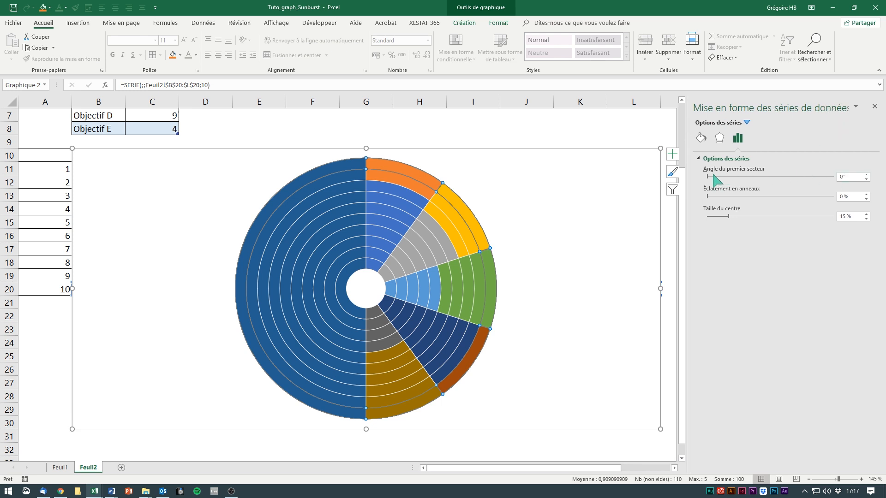
pyautogui.moveTo(707, 177); pyautogui.dragTo(760, 177)
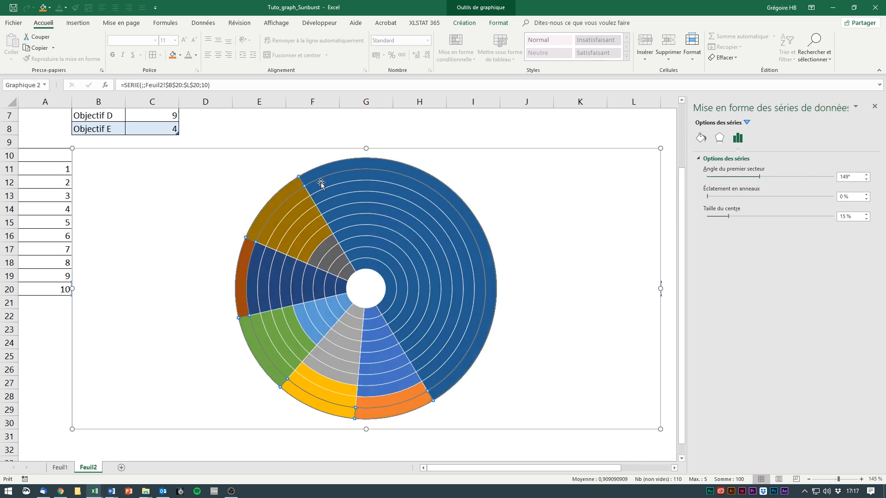
pyautogui.moveTo(850, 179); pyautogui.dragTo(828, 177)
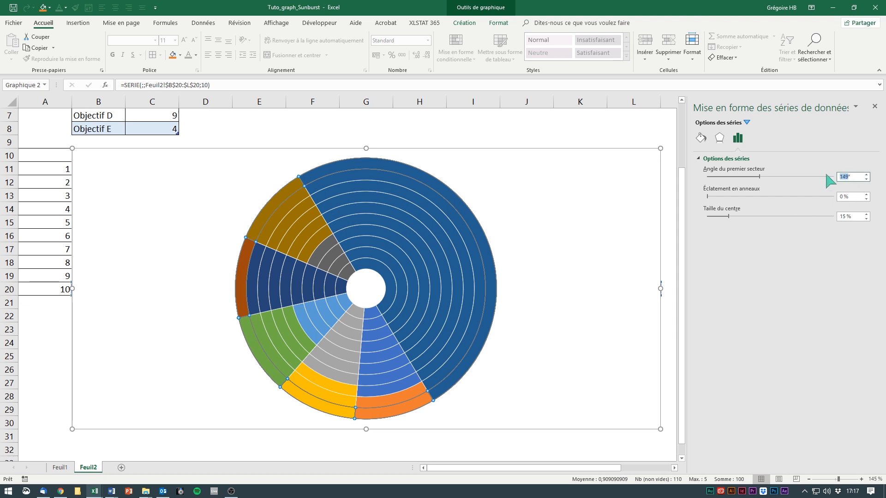
pyautogui.write('270')
pyautogui.press('Return')
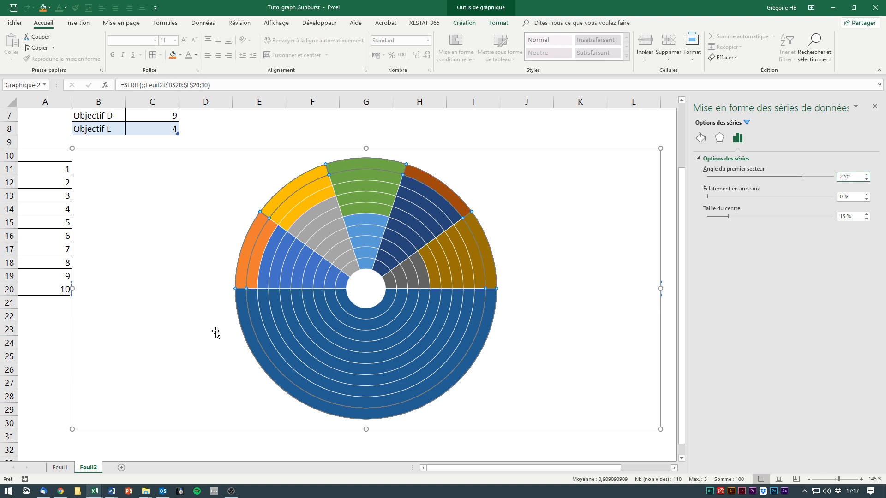
# Check the rotated doughnut against the model chart on Feuil1, returning to Feuil2
pyautogui.click(570, 263)
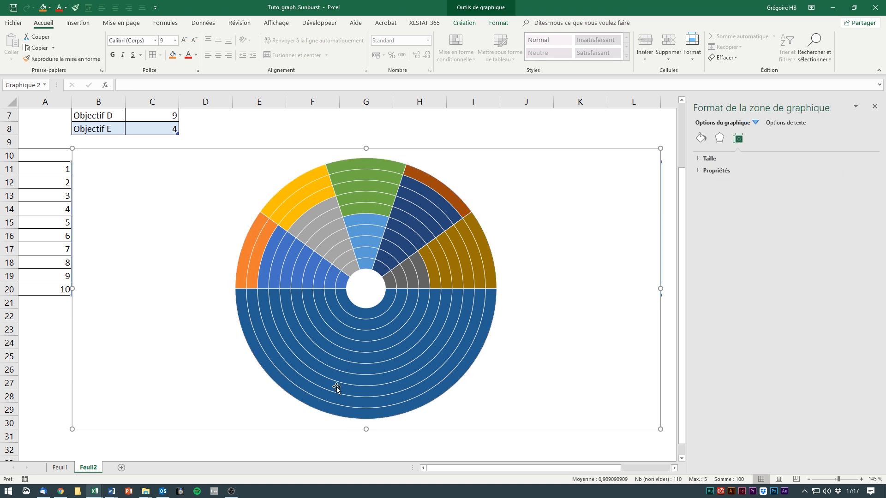
pyautogui.click(67, 469)
pyautogui.click(82, 469)
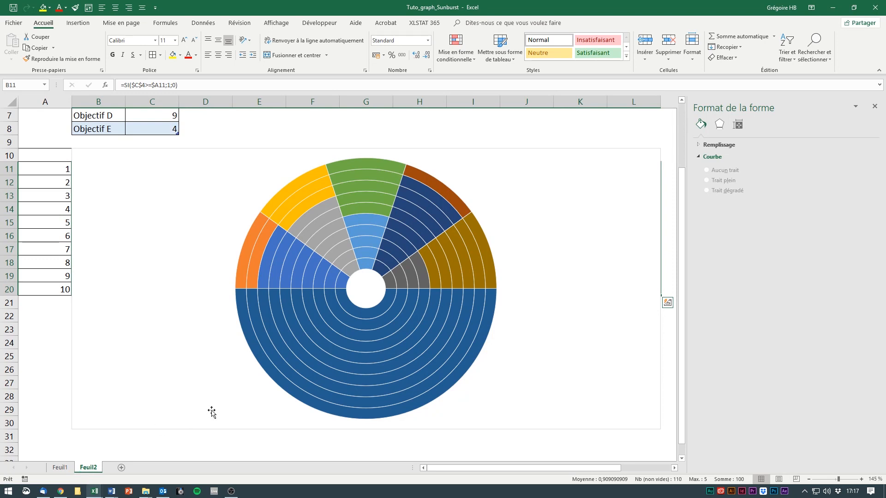
# Examine how selecting a whole ring of the doughnut differs from selecting only its large lower-half sector
pyautogui.click(486, 316)
pyautogui.click(487, 309)
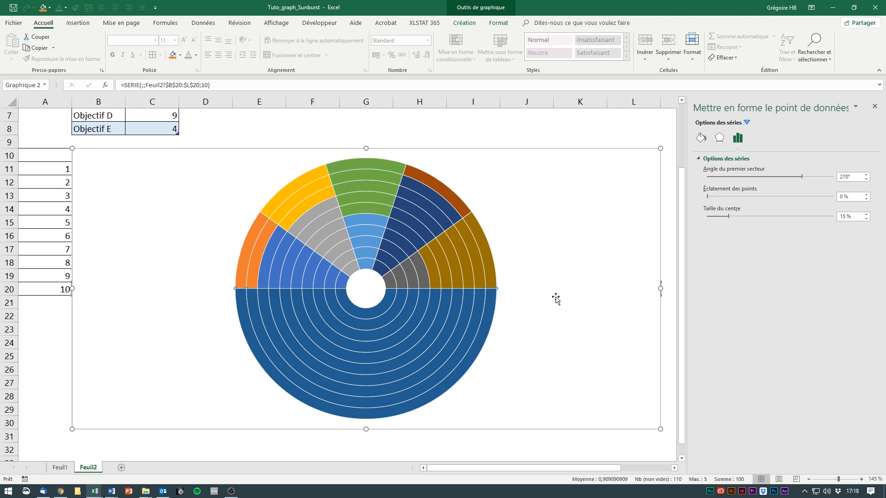
pyautogui.click(465, 26)
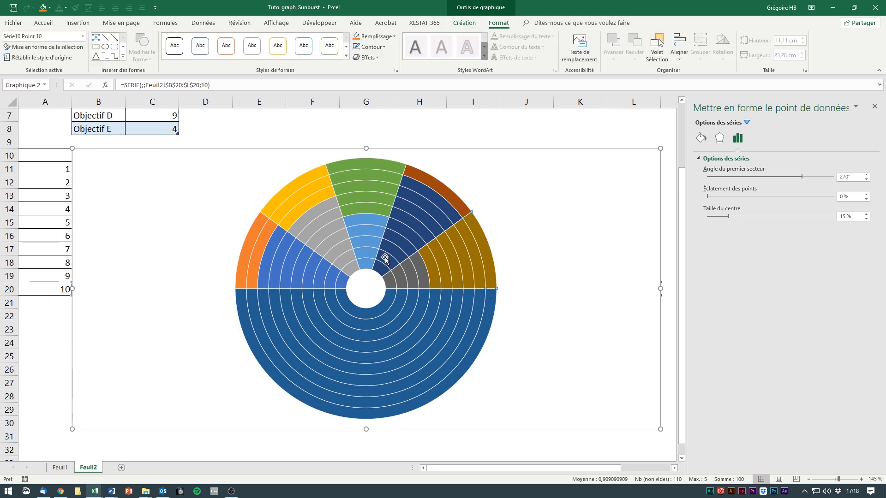
pyautogui.click(551, 320)
pyautogui.click(449, 225)
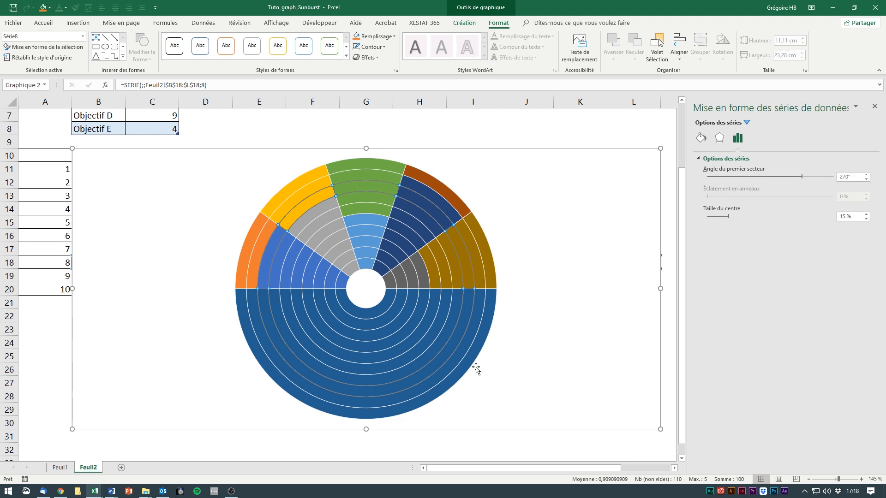
pyautogui.click(492, 303)
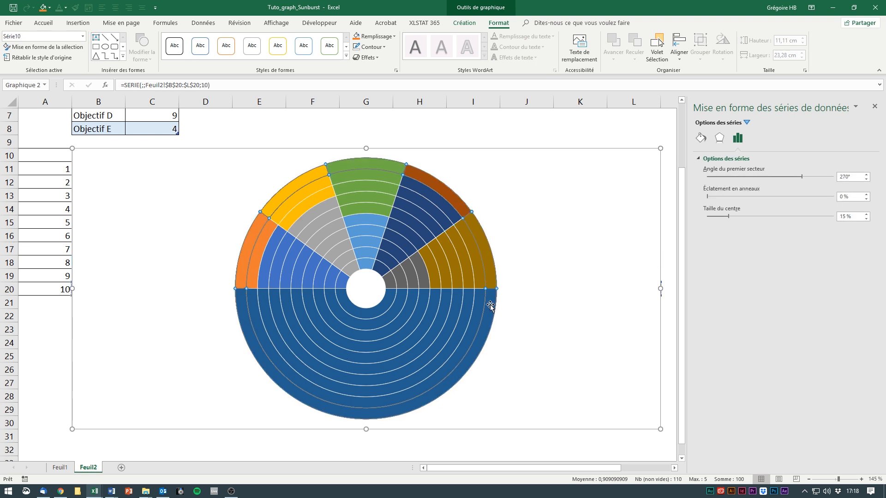
pyautogui.click(491, 312)
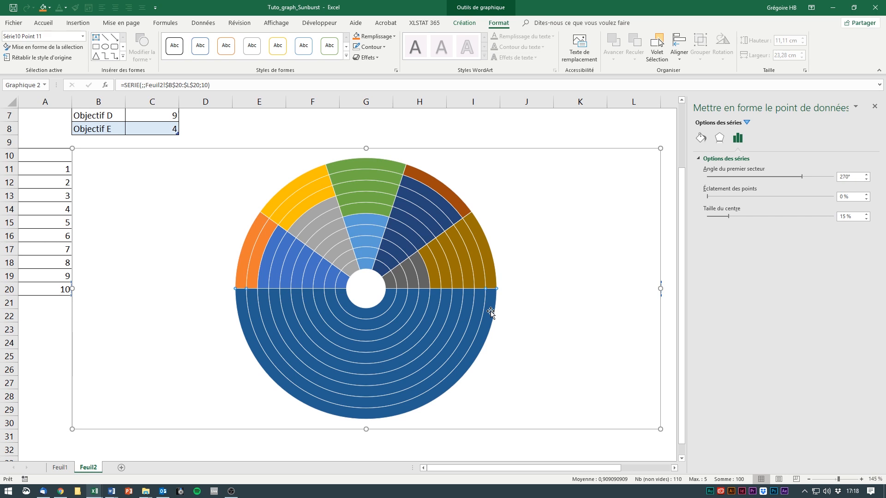
# Remove the fill from the lower-half sector of the second-outermost ring
pyautogui.click(479, 309)
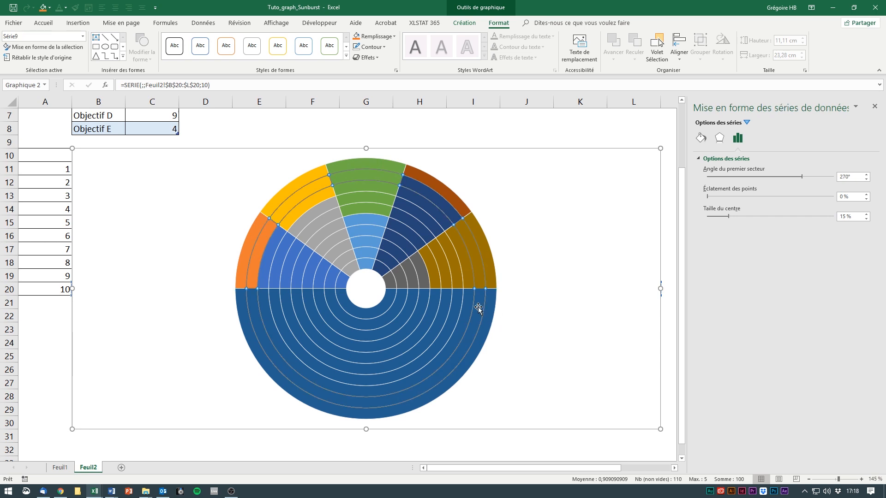
pyautogui.click(478, 309)
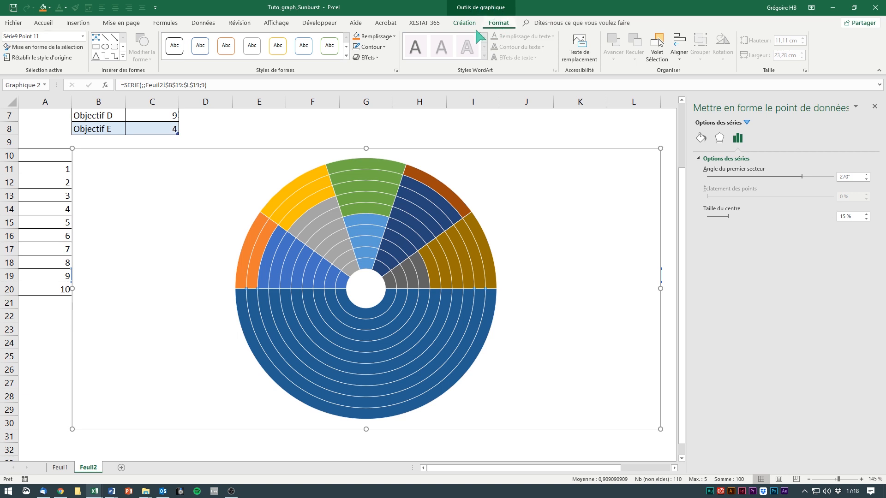
pyautogui.click(383, 39)
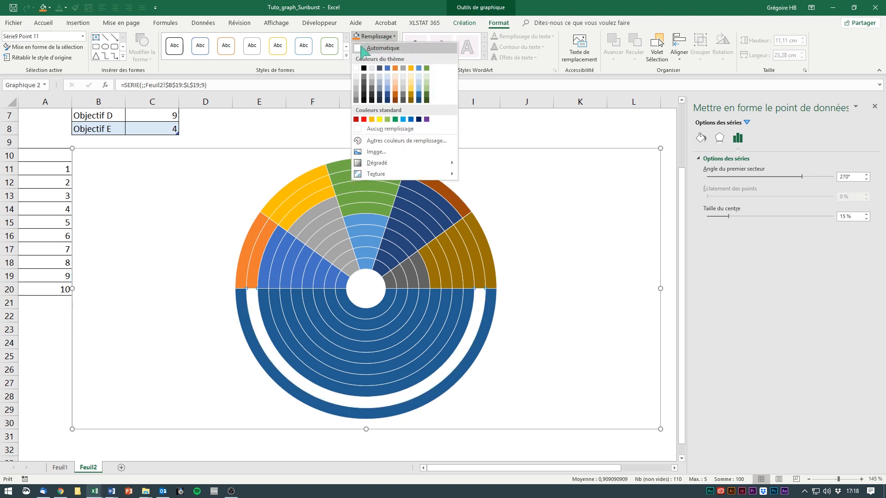
pyautogui.click(375, 130)
# Remove the fill from the lower-half sector of the outermost ring and of all the remaining inner rings
pyautogui.click(488, 318)
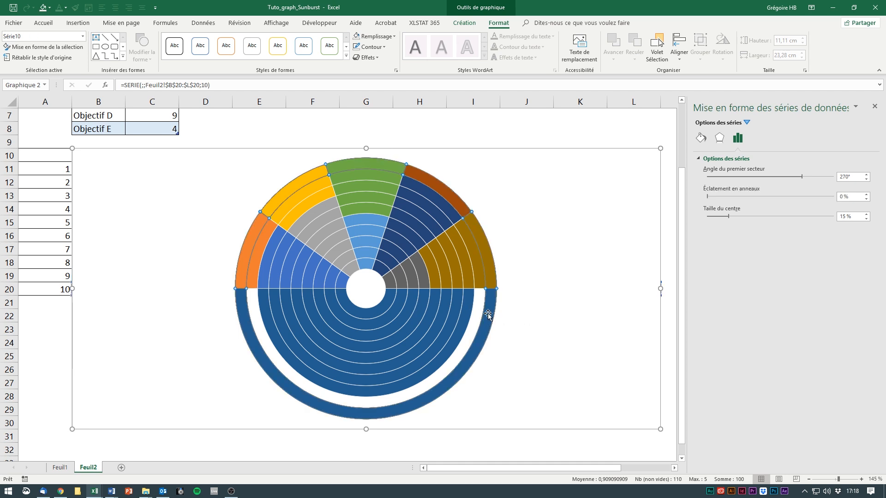
pyautogui.click(489, 317)
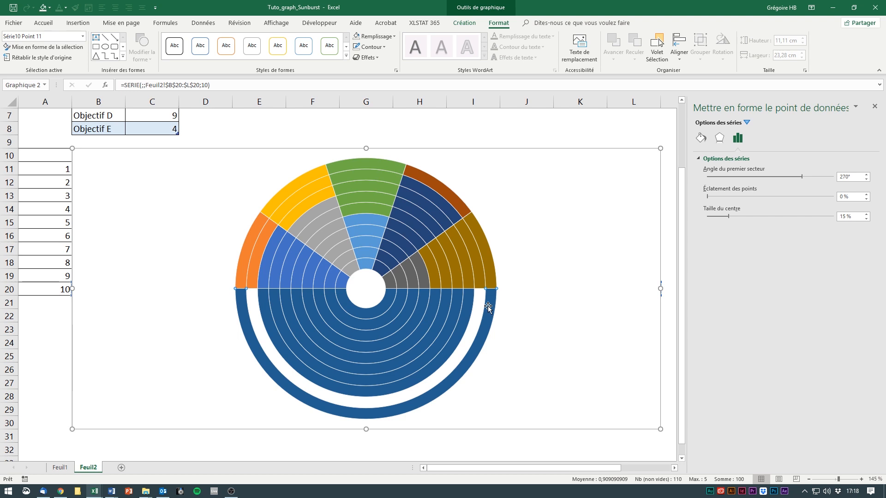
pyautogui.click(371, 47)
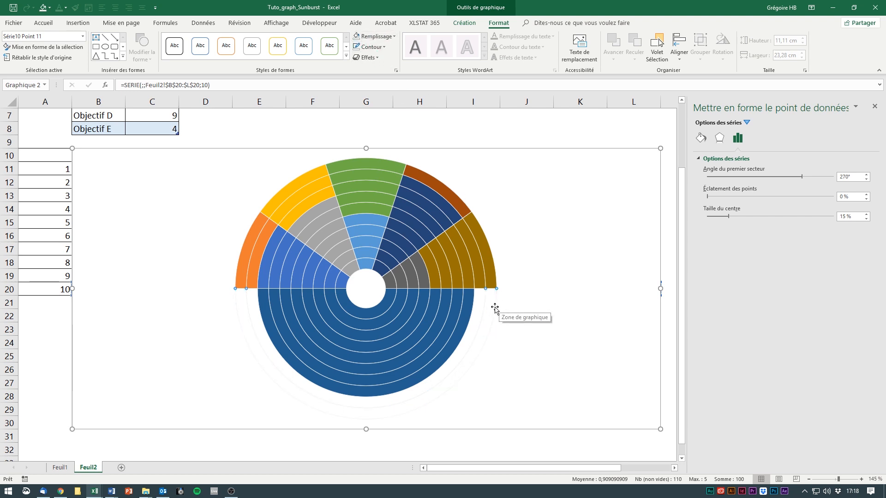
pyautogui.click(386, 310)
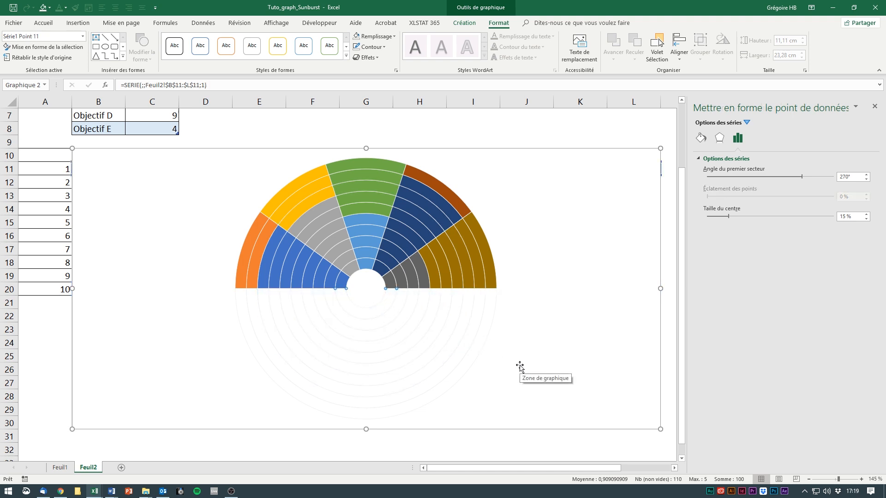
pyautogui.click(468, 366)
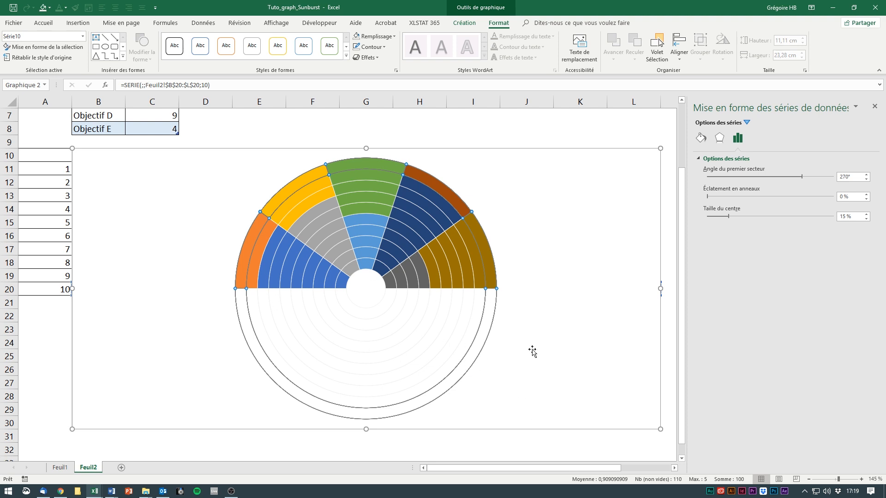
# Remove the outline from the lower-half sector of the outermost ring
pyautogui.click(487, 336)
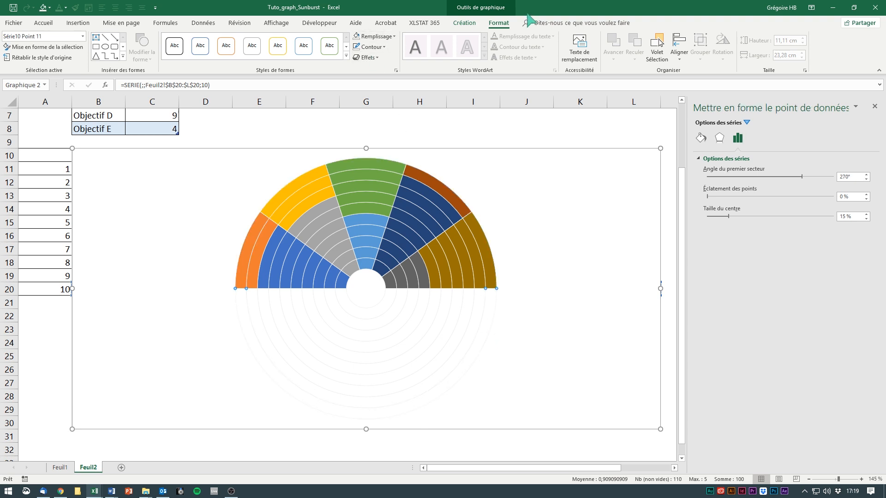
pyautogui.click(384, 47)
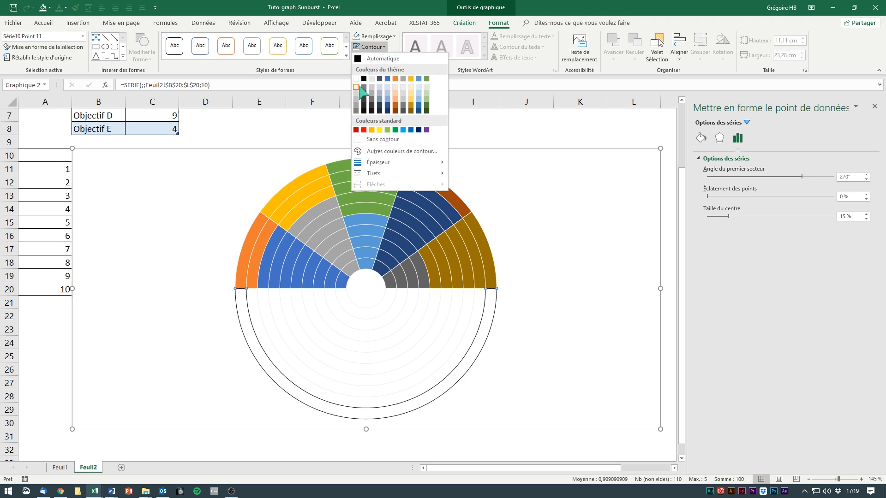
pyautogui.click(369, 141)
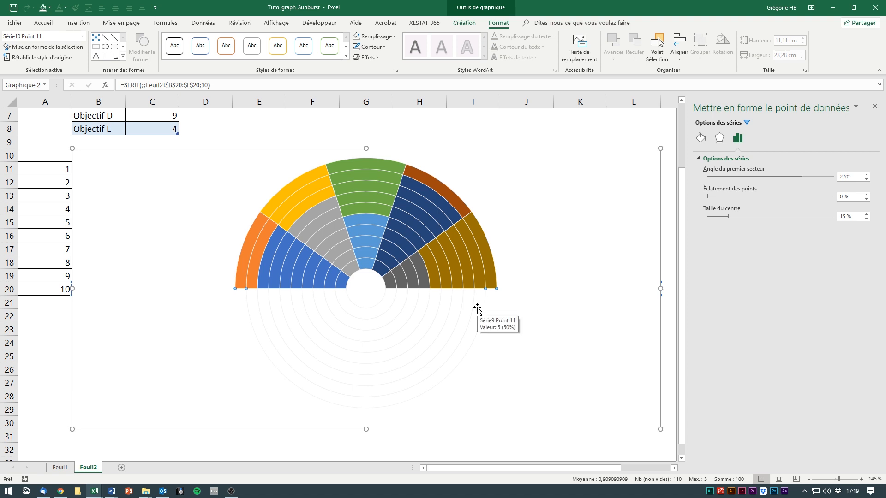
# Remove the outline from the lower-half sector of the second-outermost ring and all remaining inner rings, and close the formatting pane
pyautogui.click(477, 308)
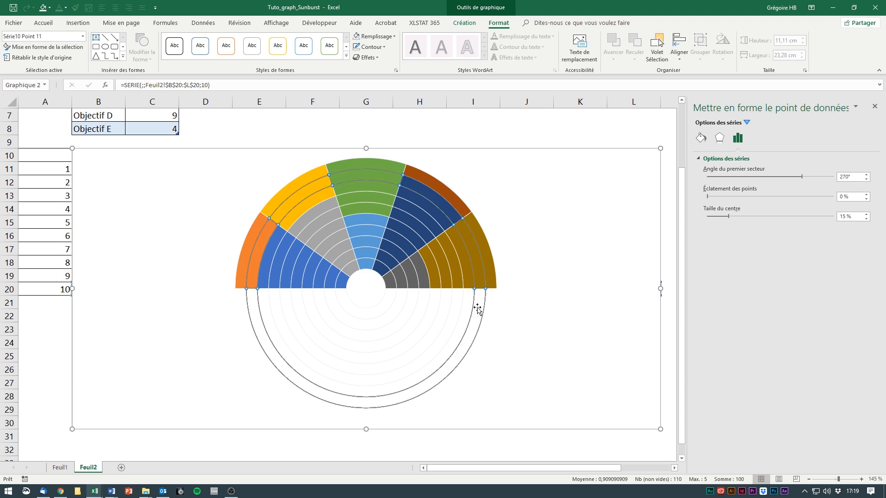
pyautogui.click(477, 308)
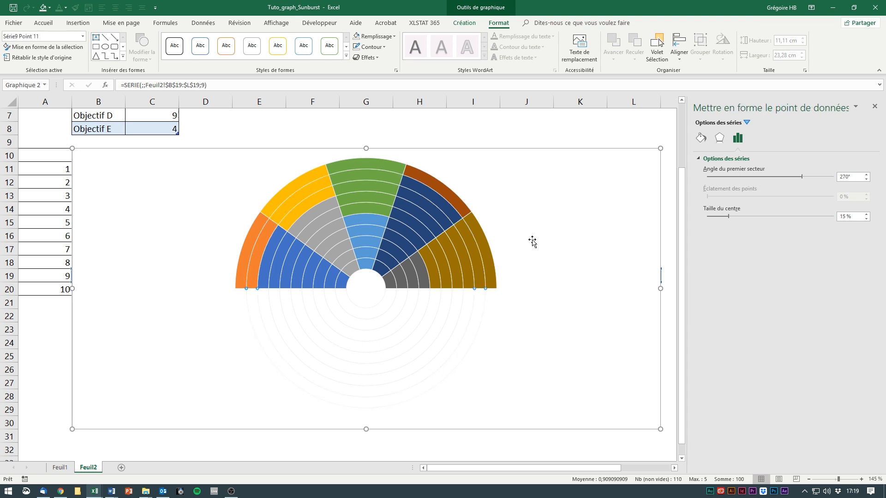
pyautogui.click(370, 47)
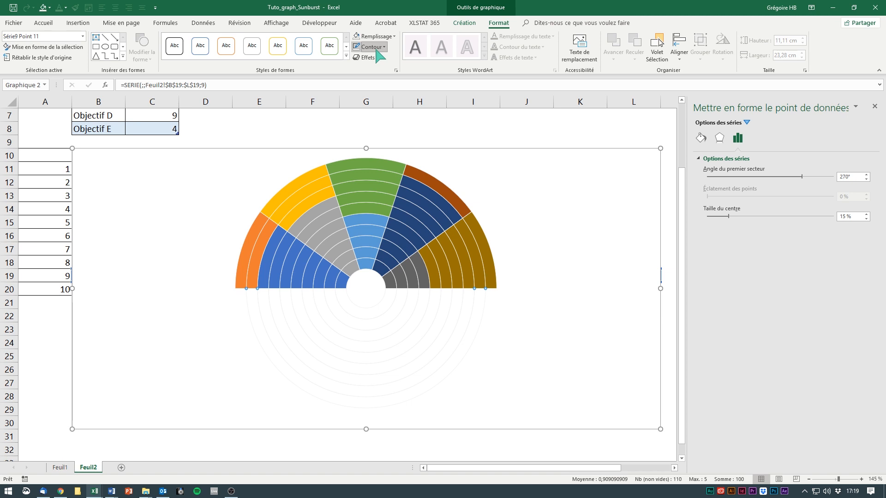
pyautogui.click(373, 143)
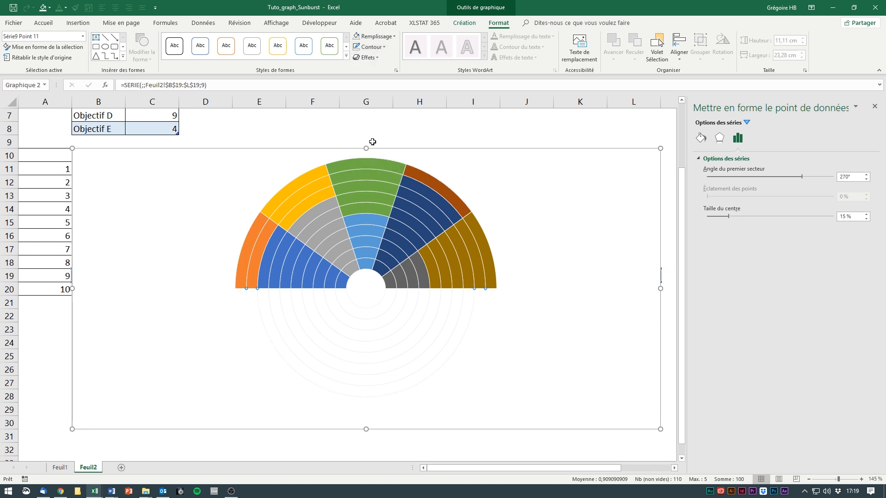
pyautogui.click(500, 156)
pyautogui.click(873, 107)
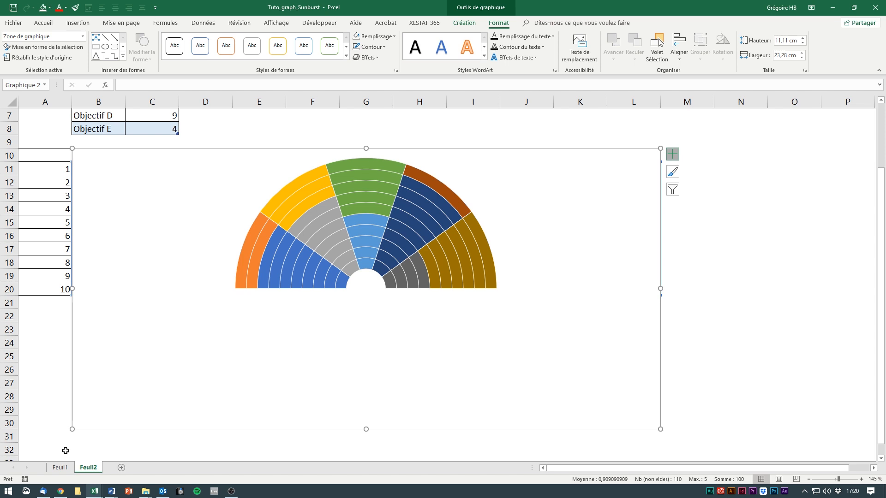
# Compare the half-circle chart with the model chart on Feuil1, returning to Feuil2
pyautogui.click(60, 467)
pyautogui.click(83, 470)
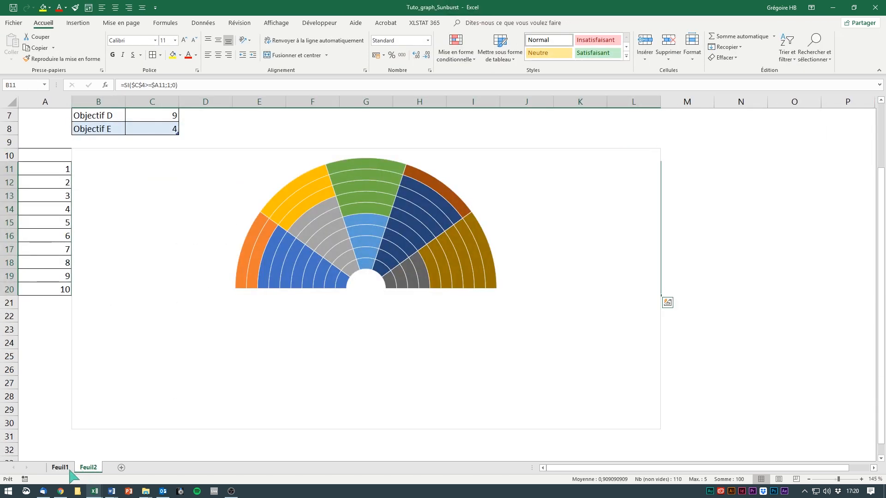
pyautogui.click(69, 470)
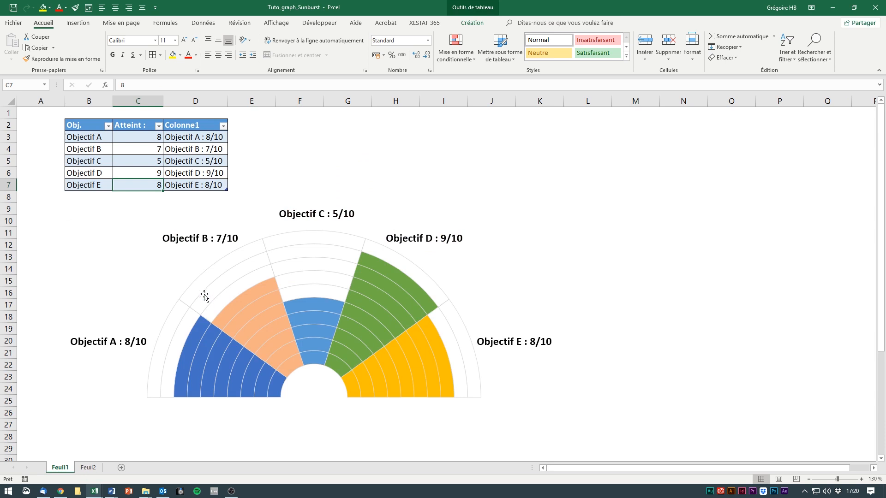
pyautogui.moveTo(203, 286)
pyautogui.click(88, 467)
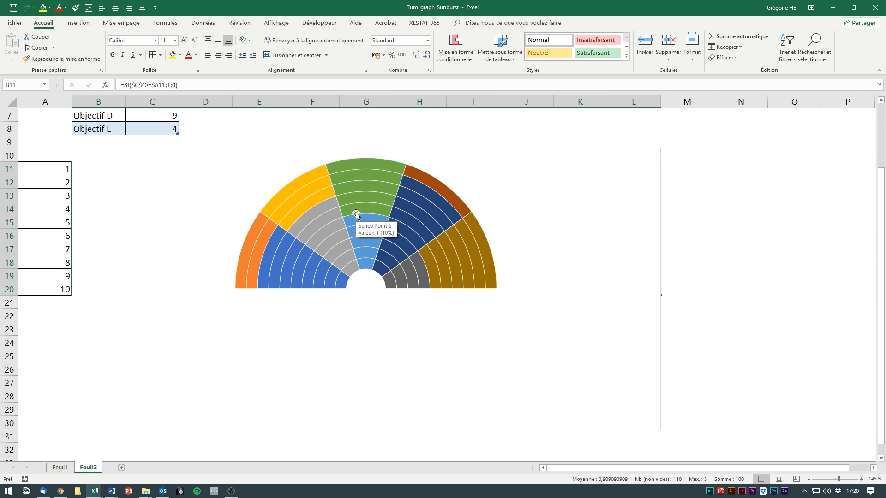
# Set the Atteint value of all five objectives, A to E, to 0 in cells C4:C8
pyautogui.scroll(2, 356, 214)
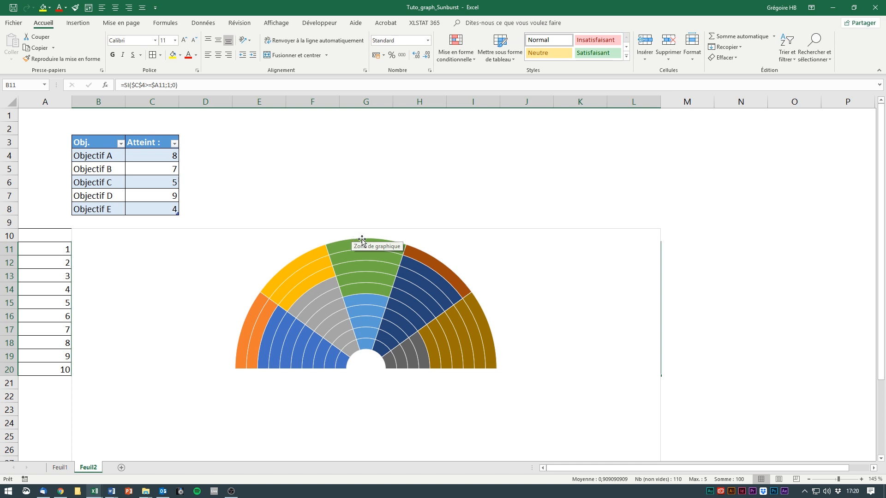
pyautogui.click(159, 162)
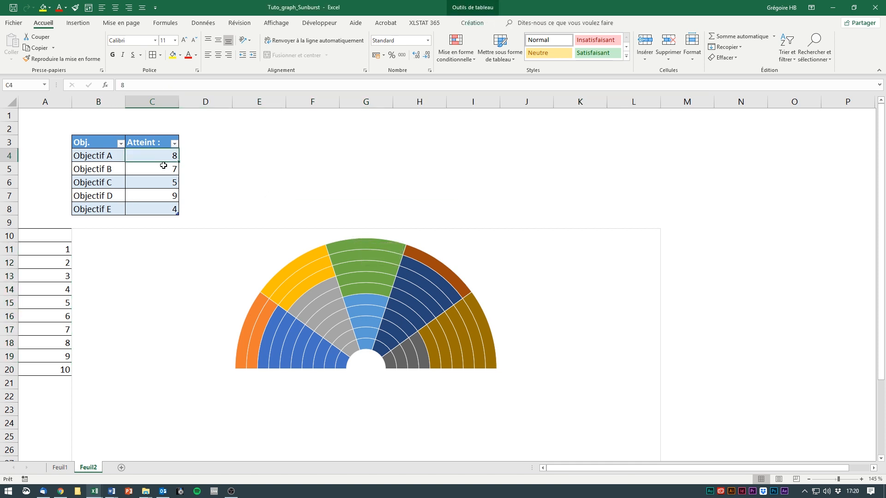
pyautogui.write('0')
pyautogui.press('Return')
pyautogui.write('0')
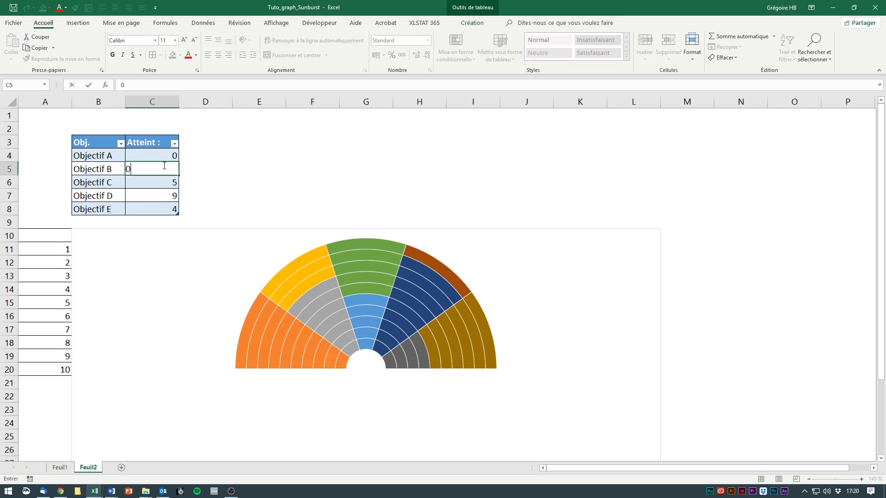
pyautogui.press('Return')
pyautogui.write('0')
pyautogui.press('Return')
pyautogui.write('0')
pyautogui.press('Return')
pyautogui.write('0')
pyautogui.press('Return')
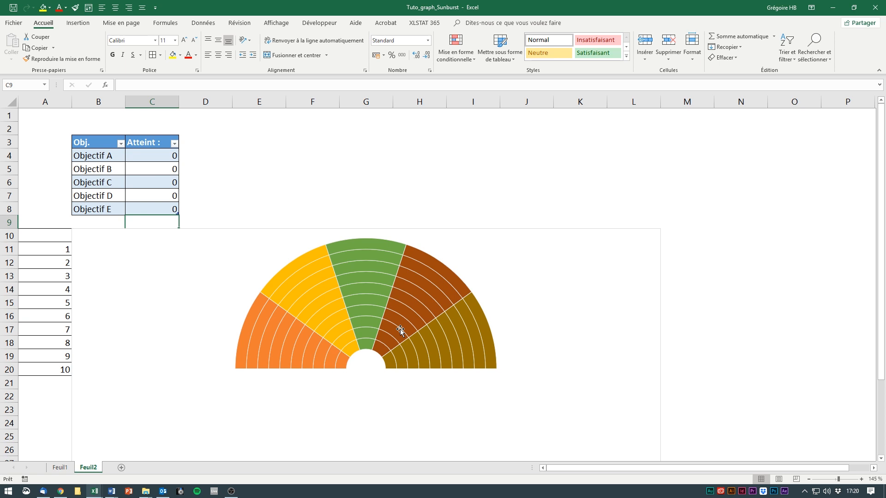
# Examine the individual unreached-value sectors of the chart, starting from the innermost ring's Objectif A sector
pyautogui.click(342, 361)
pyautogui.click(341, 361)
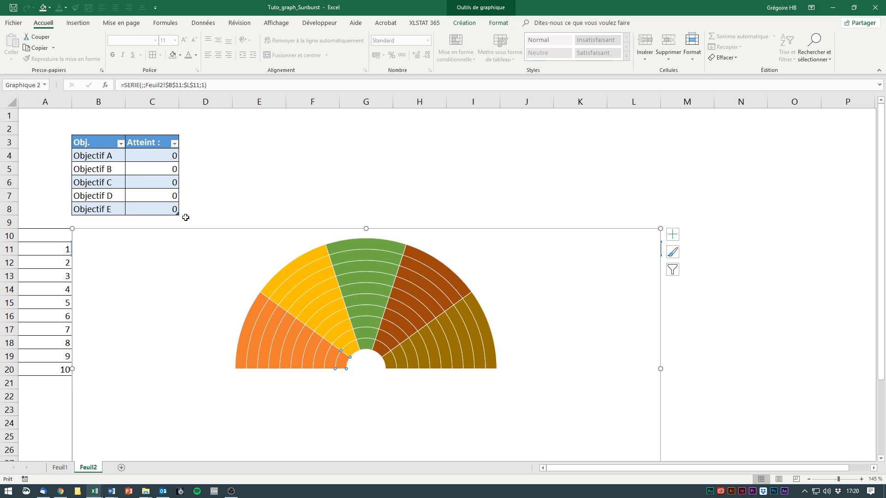
pyautogui.click(172, 273)
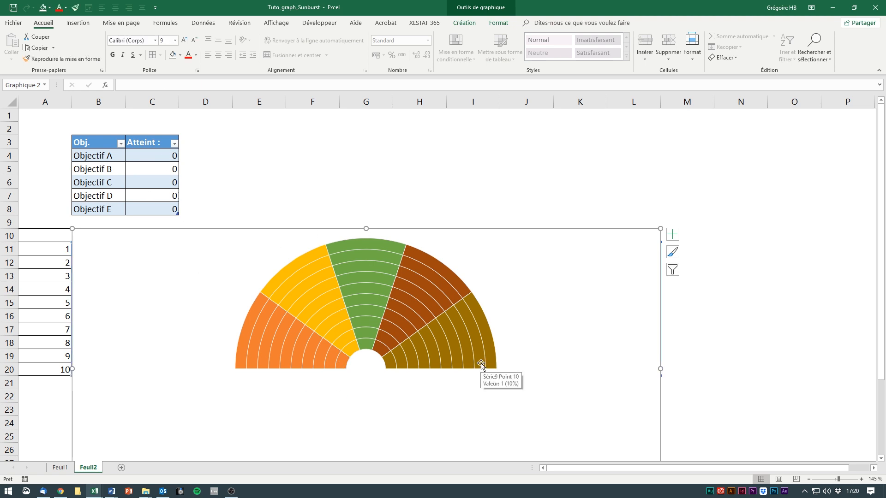
pyautogui.click(342, 363)
pyautogui.click(342, 363)
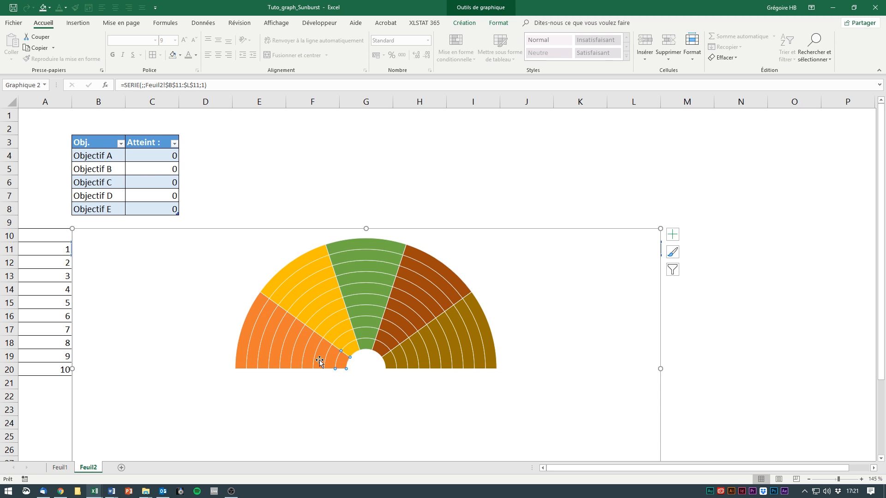
pyautogui.click(350, 398)
pyautogui.click(589, 316)
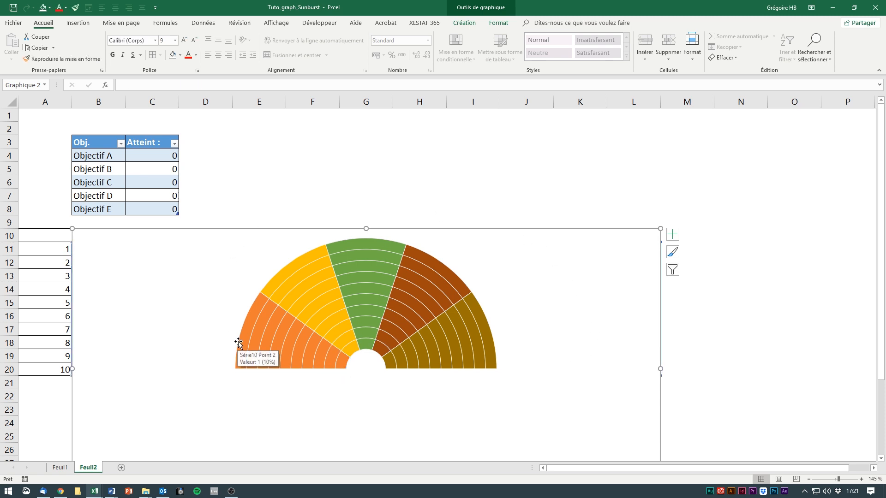
# Remove the fill from the orange Objectif A sector of the outermost ring
pyautogui.click(244, 328)
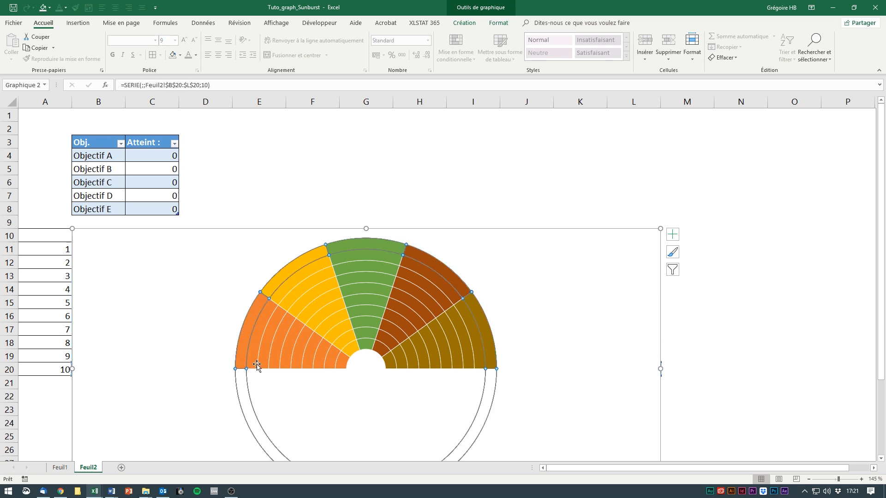
pyautogui.click(244, 335)
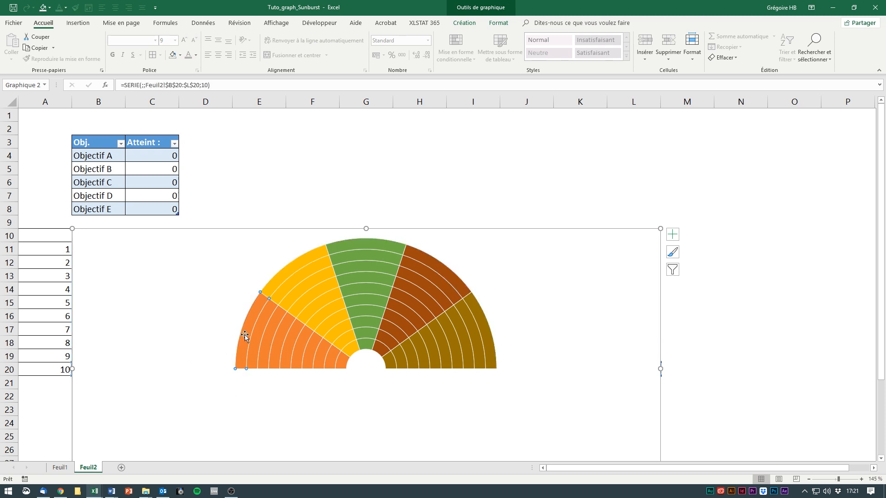
pyautogui.click(499, 23)
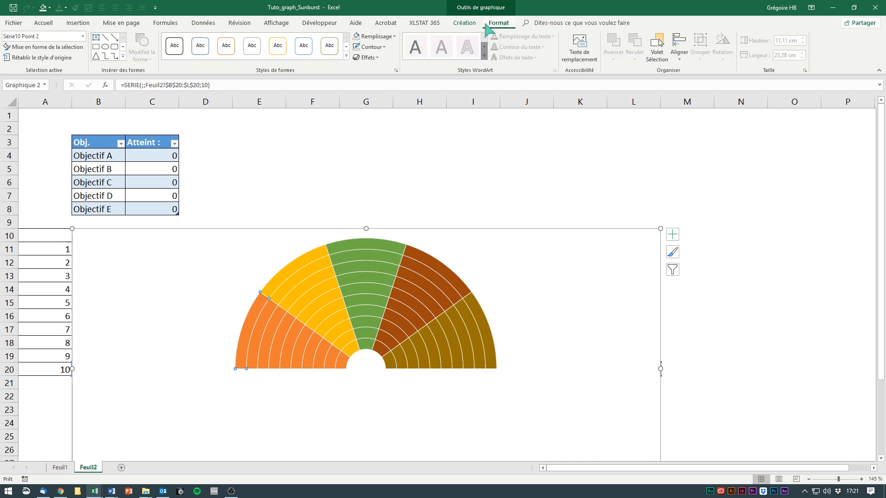
pyautogui.click(374, 36)
pyautogui.click(379, 129)
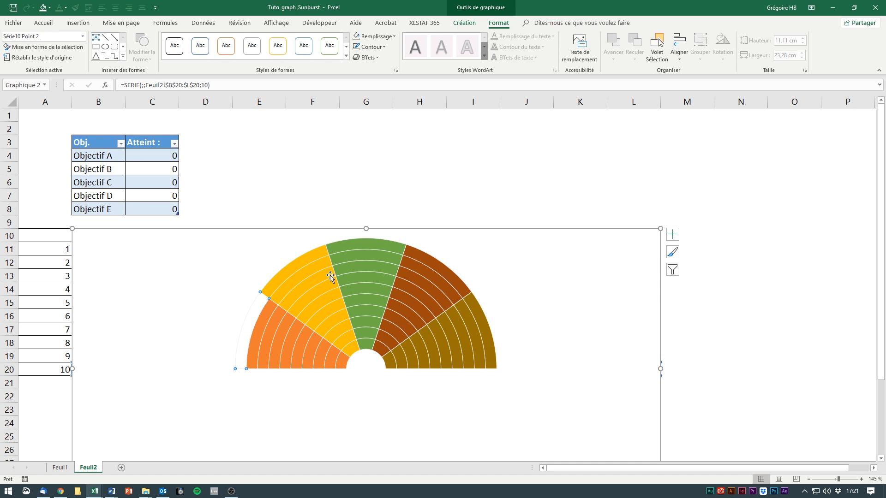
# Remove the fill from the Objectif A sectors of all the other rings and from every sector of the two innermost rings
pyautogui.click(267, 313)
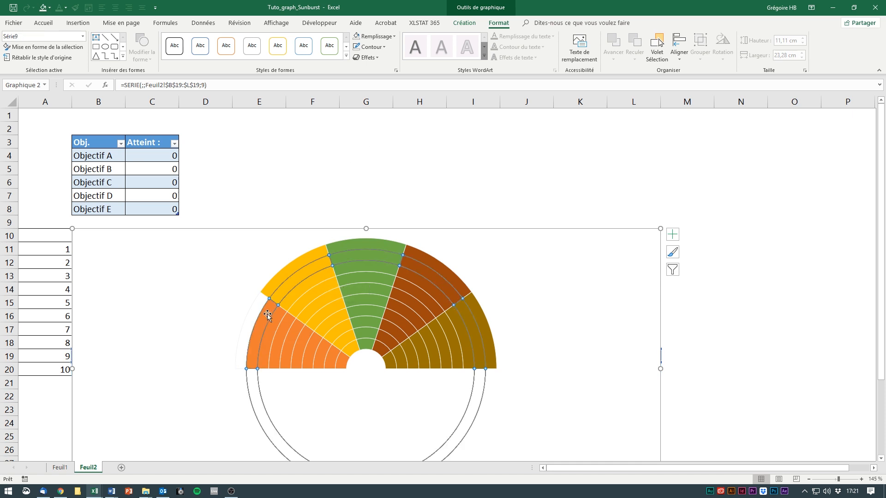
pyautogui.click(267, 314)
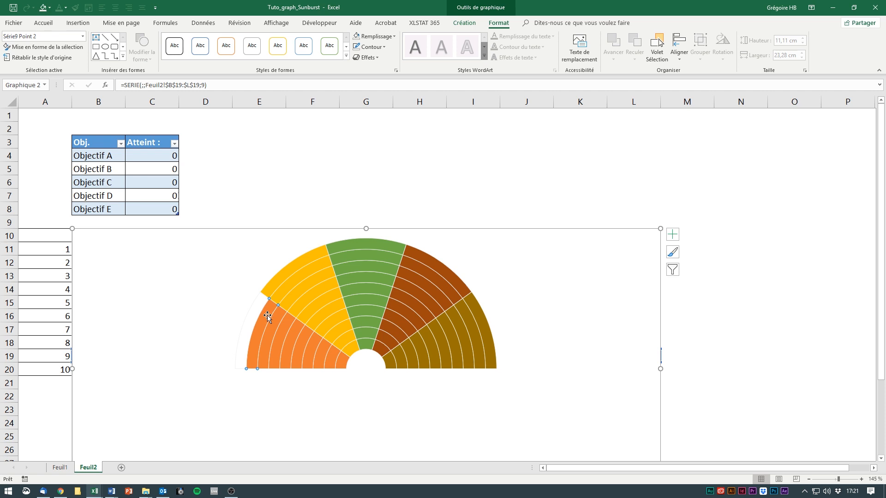
pyautogui.click(356, 40)
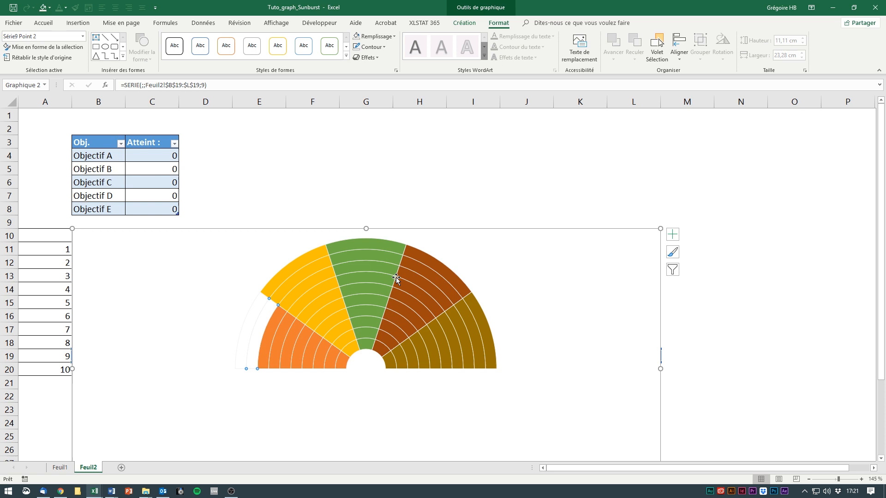
pyautogui.click(272, 327)
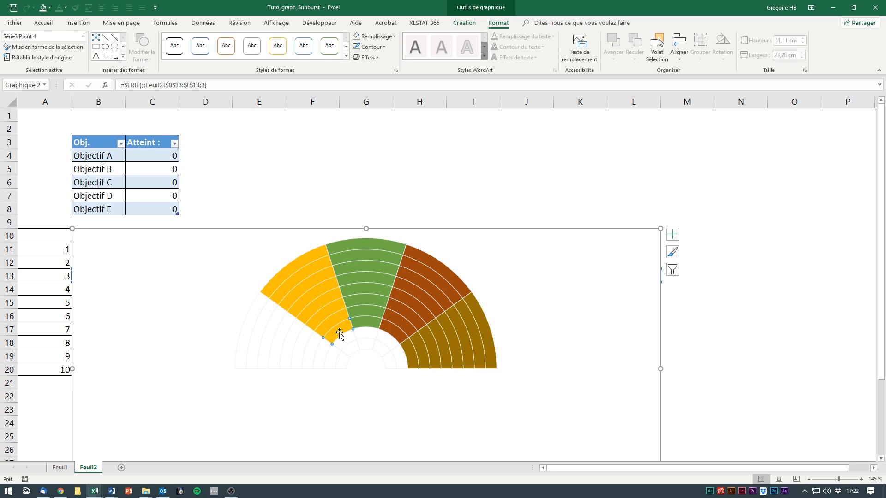
# Remove the fill from the yellow, green, brown and olive sectors of the third ring from the centre
pyautogui.click(337, 320)
pyautogui.click(339, 328)
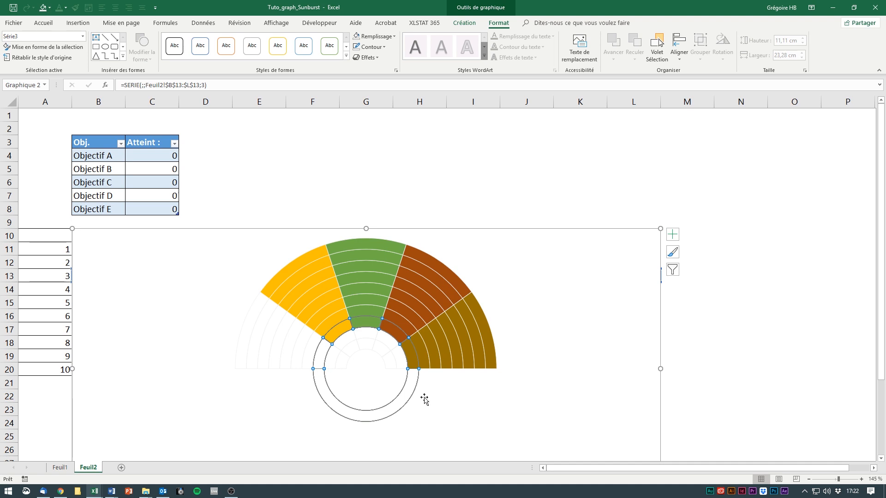
pyautogui.click(337, 331)
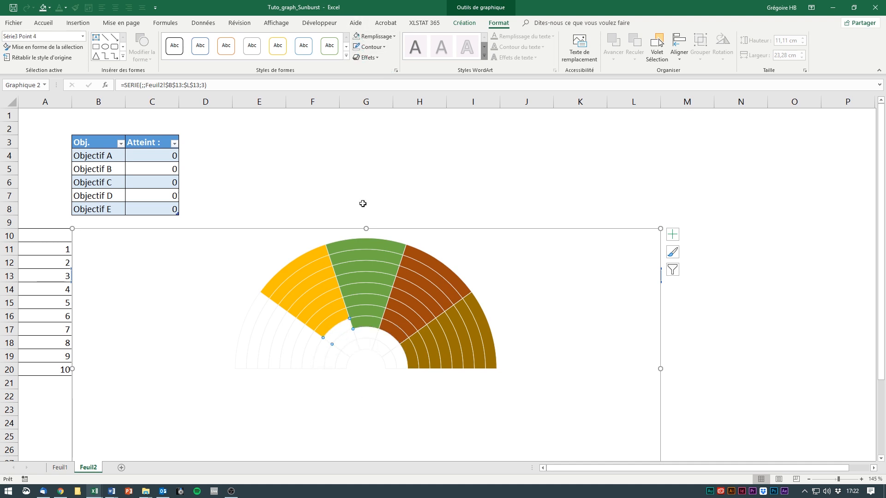
pyautogui.click(366, 324)
pyautogui.click(410, 351)
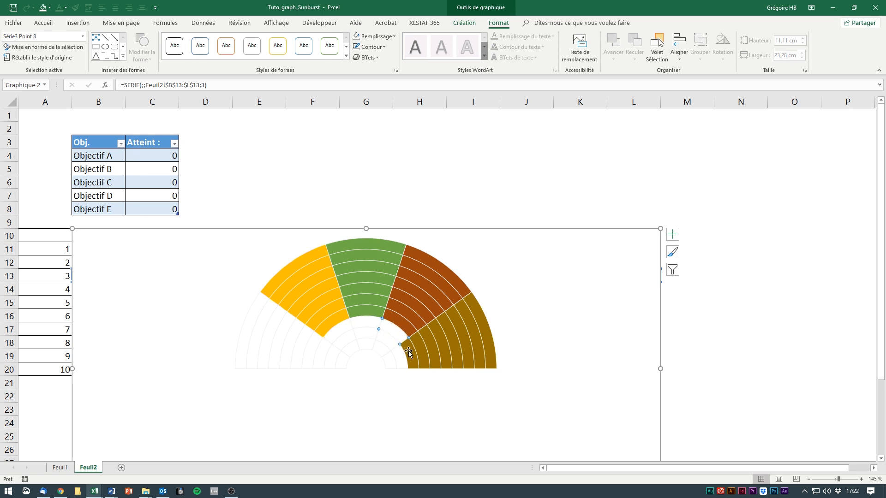
# Remove the fill from the olive, brown, green and yellow sectors of the fourth ring from the centre
pyautogui.click(421, 356)
pyautogui.click(421, 355)
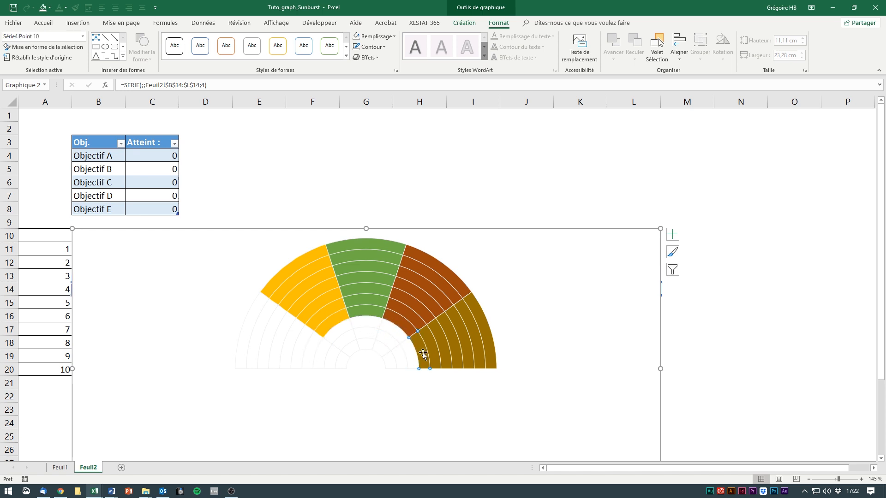
pyautogui.click(356, 36)
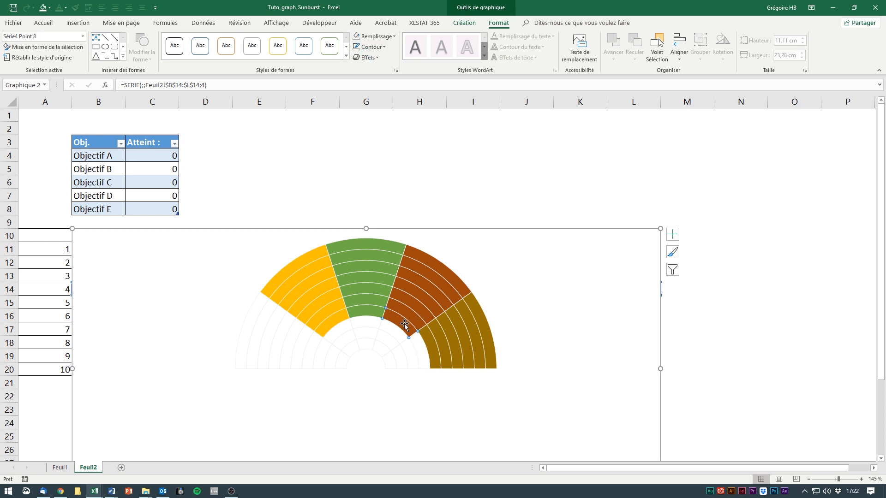
pyautogui.click(402, 324)
pyautogui.click(372, 314)
pyautogui.press('F4')
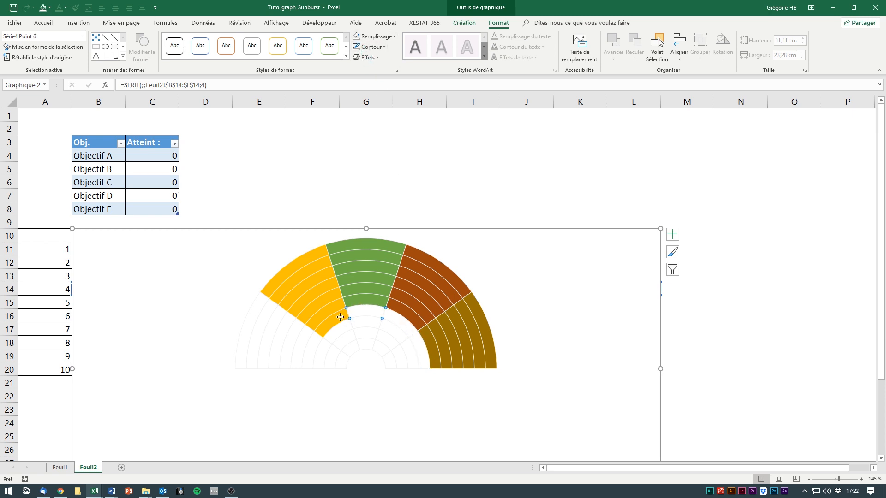
pyautogui.press('F4')
# Remove the fill from all remaining yellow, green, brown and olive sectors, from the fifth ring to the outermost ring
pyautogui.click(330, 311)
pyautogui.click(330, 311)
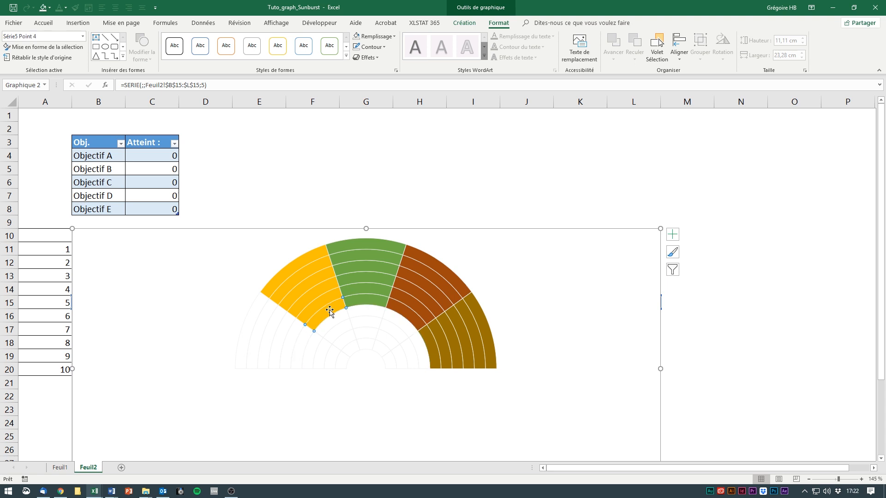
pyautogui.click(363, 301)
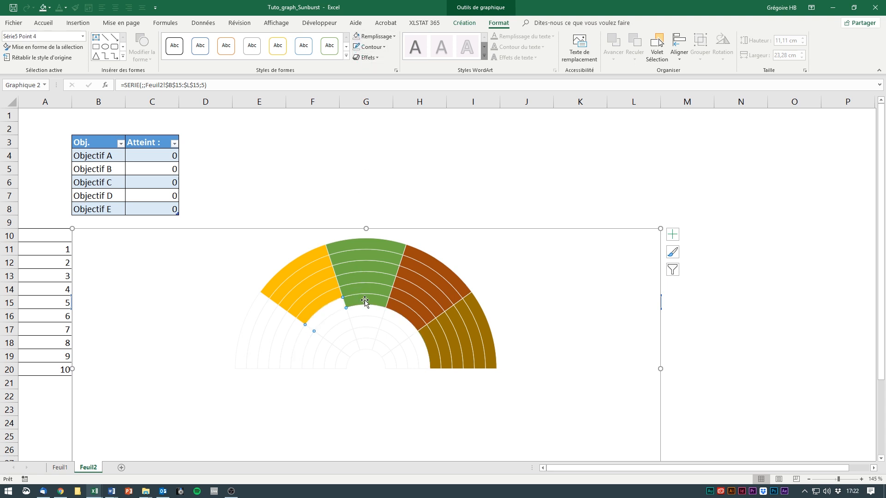
pyautogui.press('F4')
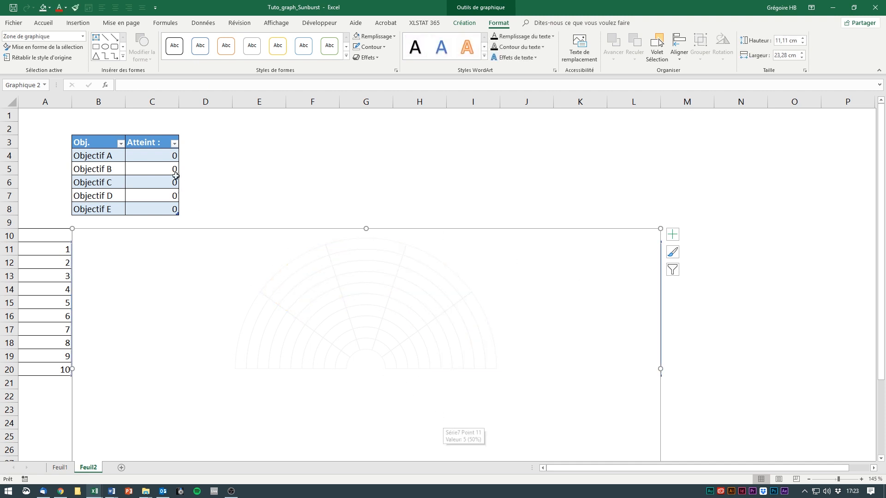
# Enter the achieved values 5, 7, 9, 3 and 10 for Objectif A to E in the Feuil2 table
pyautogui.click(166, 157)
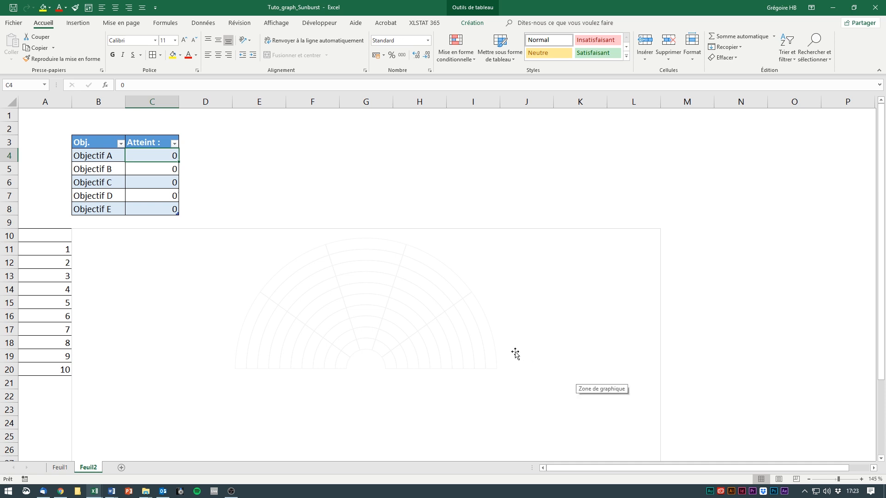
pyautogui.write('5')
pyautogui.press('Return')
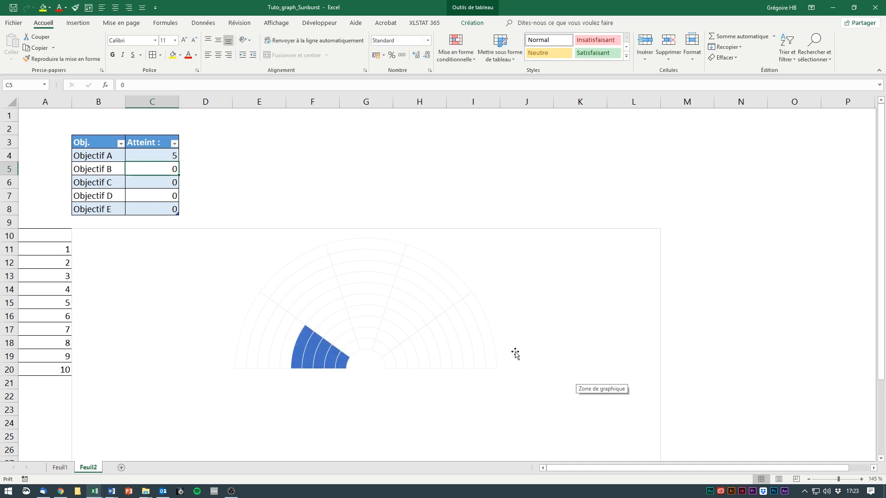
pyautogui.write('7')
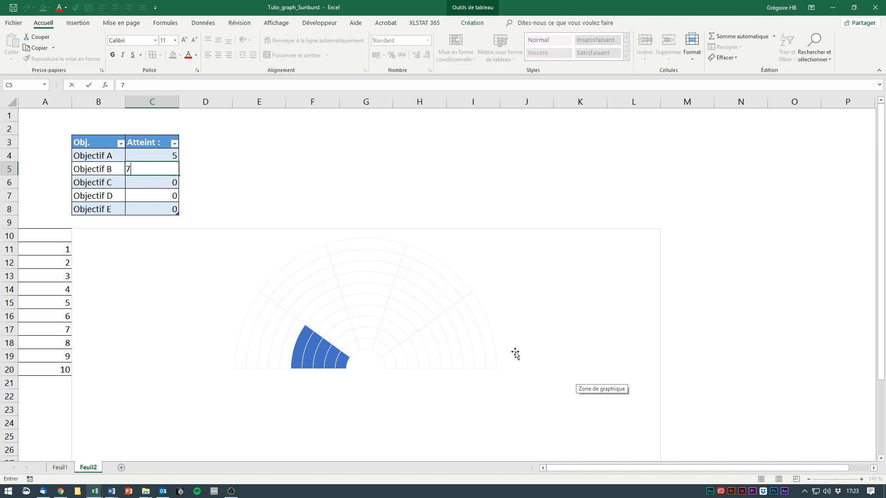
pyautogui.press('Return')
pyautogui.write('9')
pyautogui.press('Return')
pyautogui.write('3')
pyautogui.press('Return')
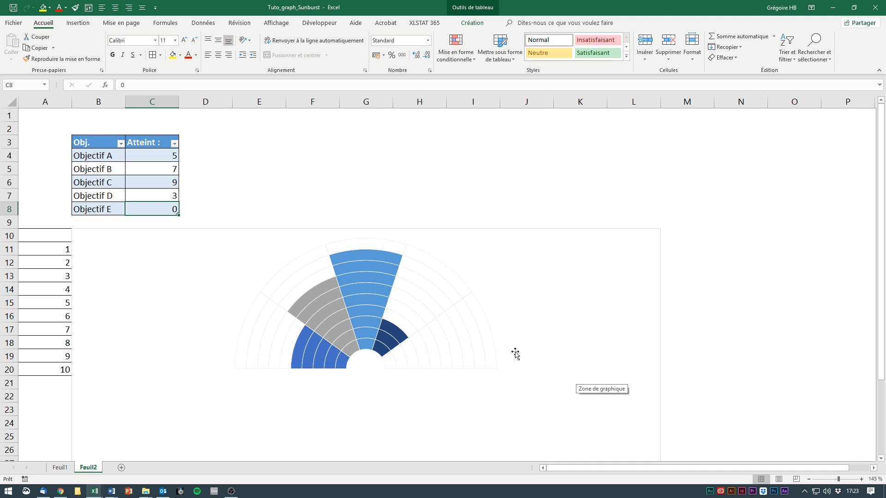
pyautogui.write('10')
pyautogui.press('Return')
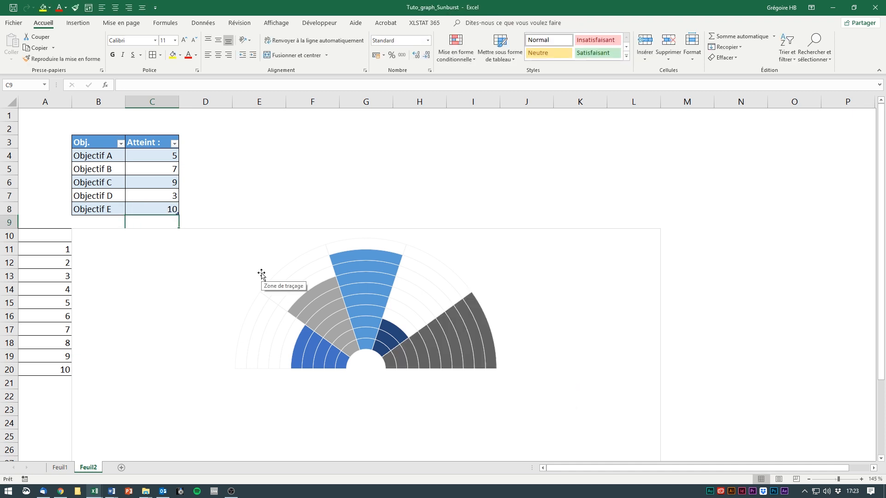
# Set the achieved value of Objectif E to 7 and of Objectif C to 3
pyautogui.press('Up')
pyautogui.write('7')
pyautogui.press('Up')
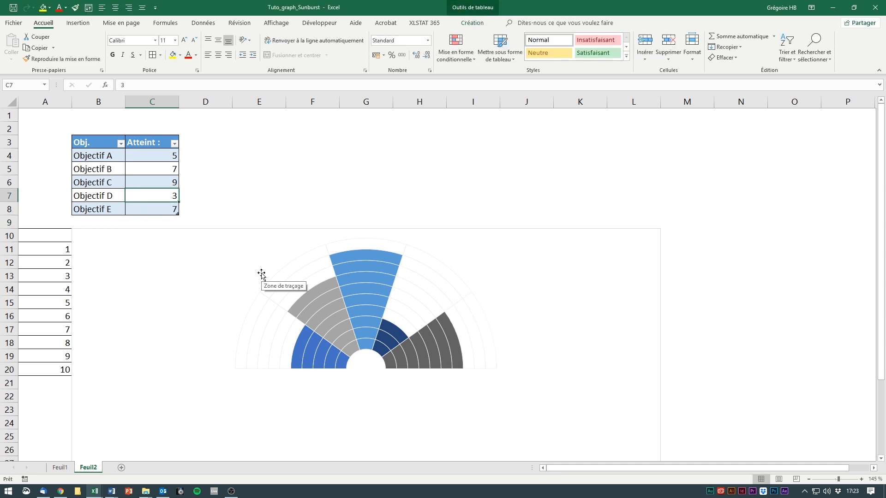
pyautogui.press('Up')
pyautogui.write('3')
pyautogui.press('Up')
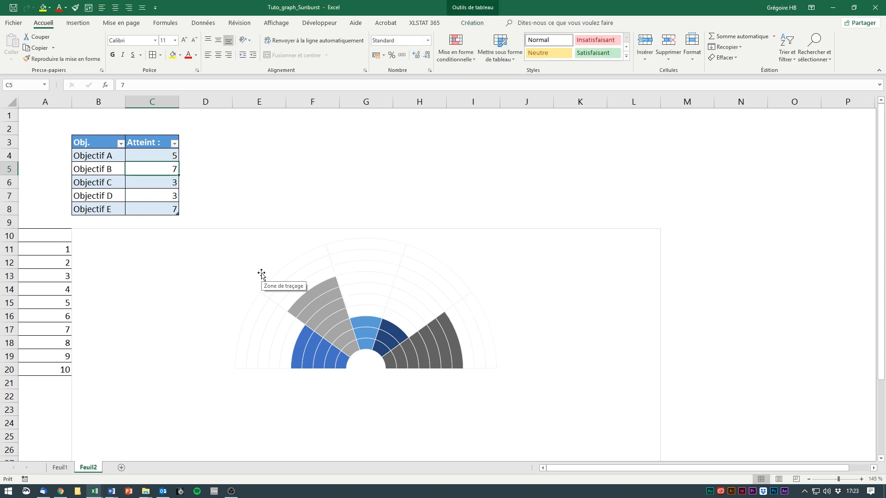
# Set the achieved values of Objectif B, Objectif A and Objectif E to 3
pyautogui.write('3')
pyautogui.press('Up')
pyautogui.write('3')
pyautogui.press('Down')
pyautogui.press('Down')
pyautogui.press('Down')
pyautogui.press('Down')
pyautogui.write('3')
# Set the achieved values of all five objectives, Objectif A to E, to 10
pyautogui.press('Up')
pyautogui.press('Up')
pyautogui.press('Up')
pyautogui.press('Up')
pyautogui.write('10')
pyautogui.press('Down')
pyautogui.write('10')
pyautogui.press('Down')
pyautogui.write('10')
pyautogui.press('Down')
pyautogui.write('10')
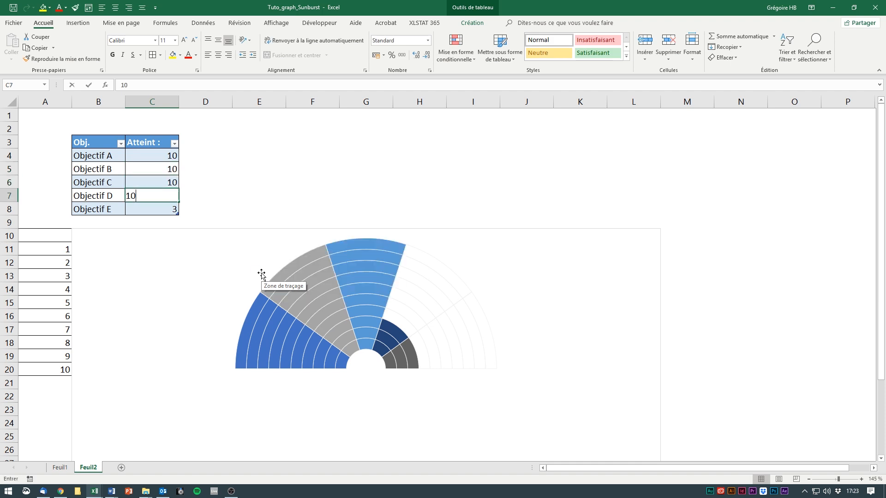
pyautogui.press('Down')
pyautogui.write('10')
pyautogui.press('Down')
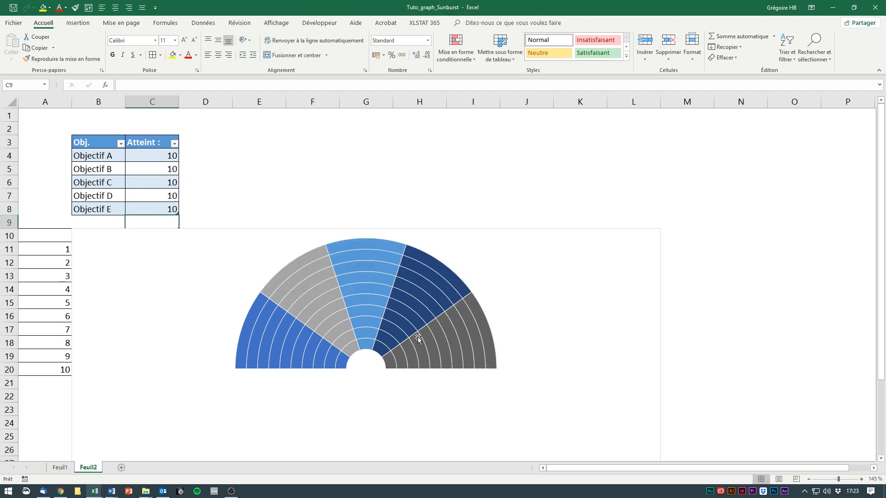
pyautogui.moveTo(418, 338)
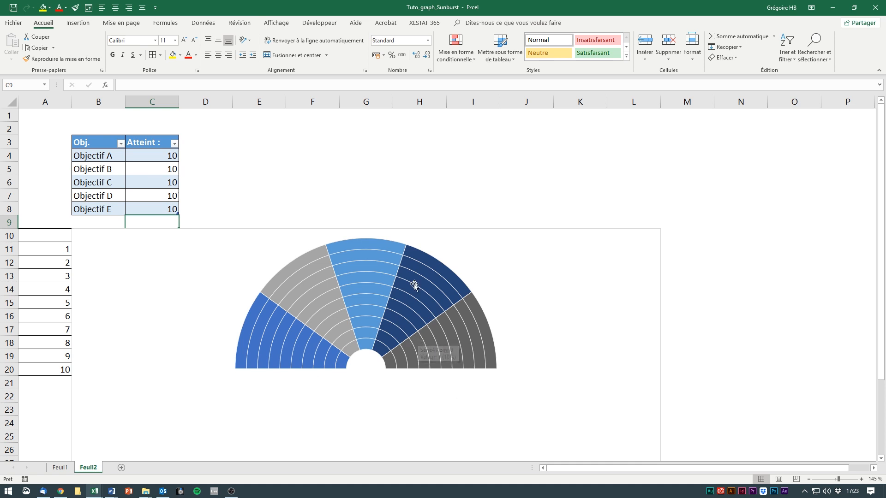
pyautogui.click(342, 364)
pyautogui.click(343, 364)
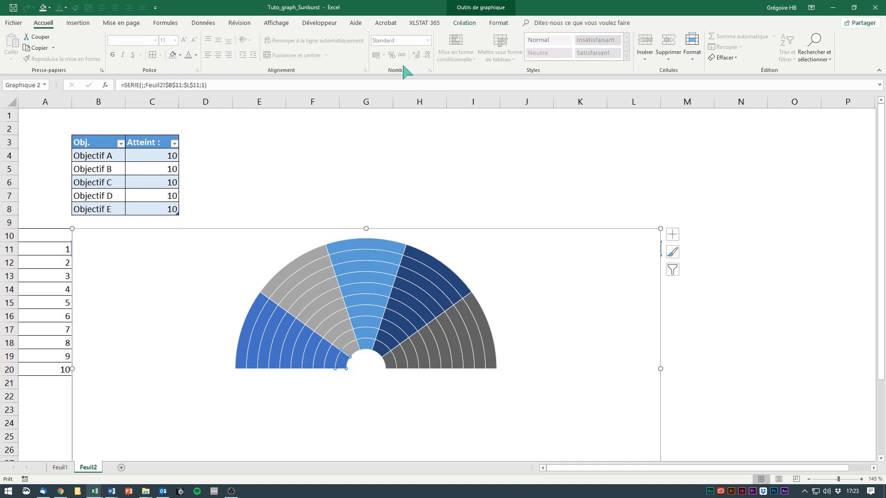
pyautogui.click(498, 22)
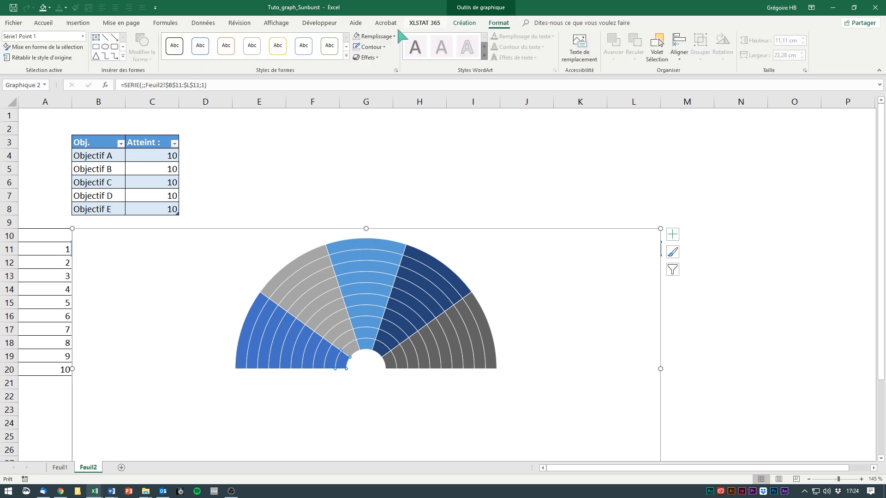
pyautogui.click(374, 36)
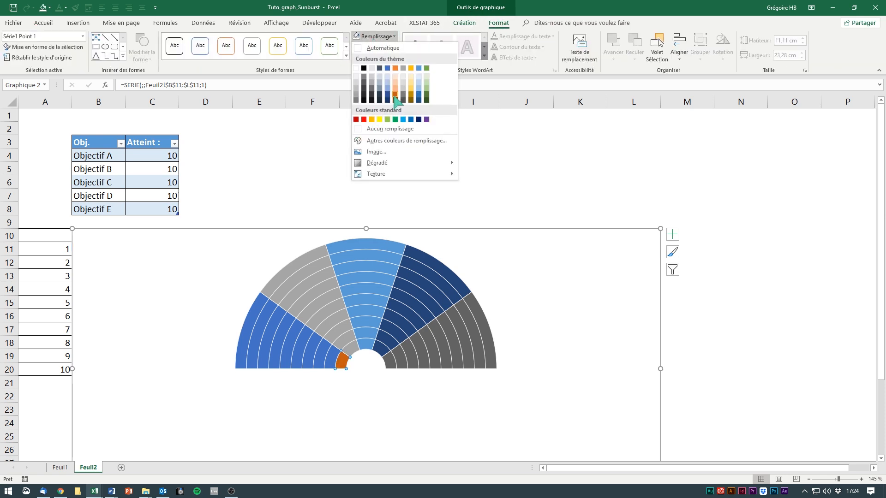
pyautogui.click(209, 320)
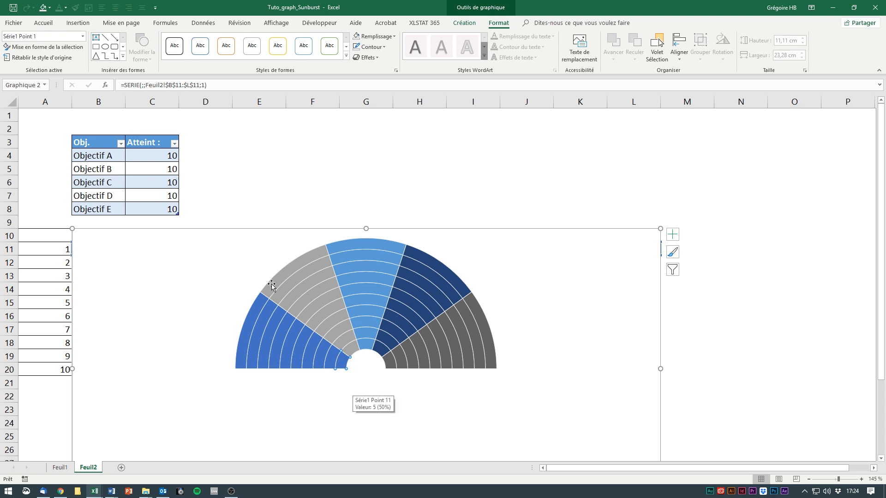
# Set the achieved values to 5 for Objectif A and B, 7 for C, 8 for D and 9 for E
pyautogui.click(164, 158)
pyautogui.write('5')
pyautogui.press('Return')
pyautogui.write('5')
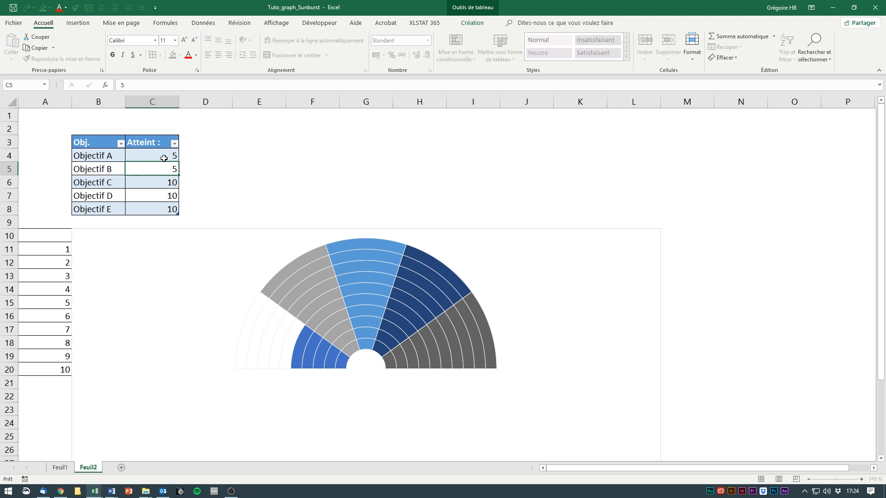
pyautogui.press('Return')
pyautogui.press('Return')
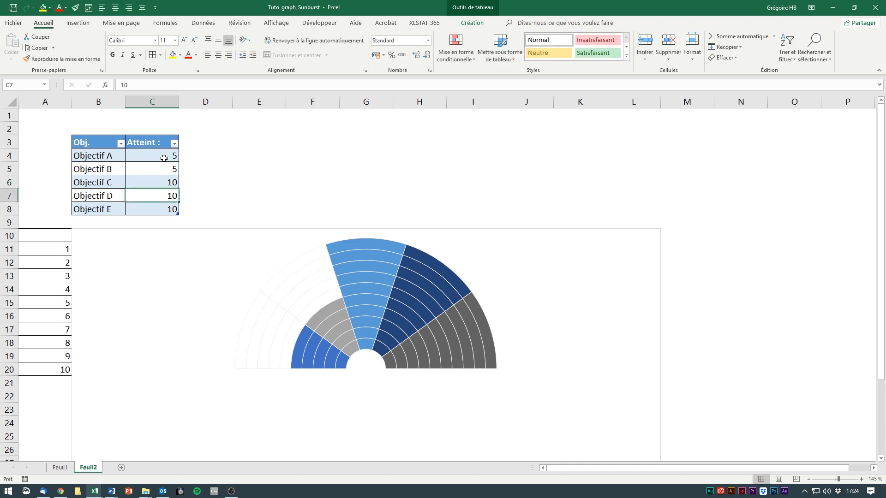
pyautogui.press('Up')
pyautogui.write('7')
pyautogui.press('Return')
pyautogui.write('8')
pyautogui.press('Return')
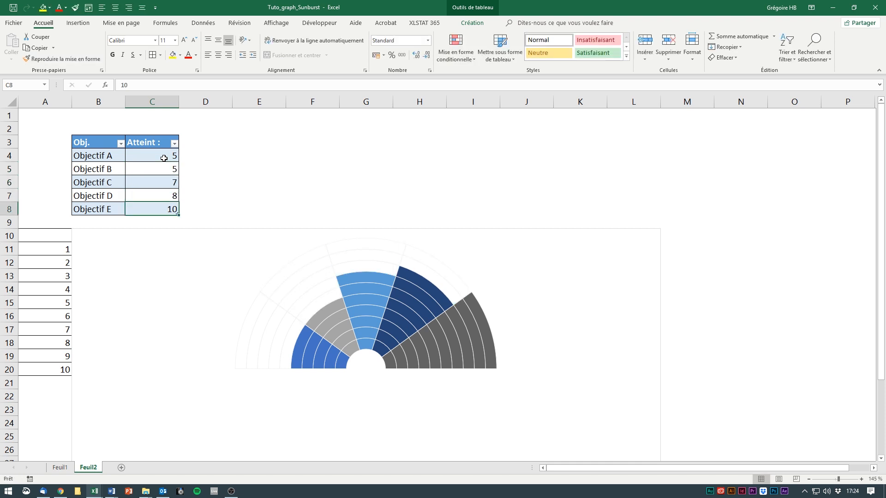
pyautogui.write('9')
pyautogui.press('Return')
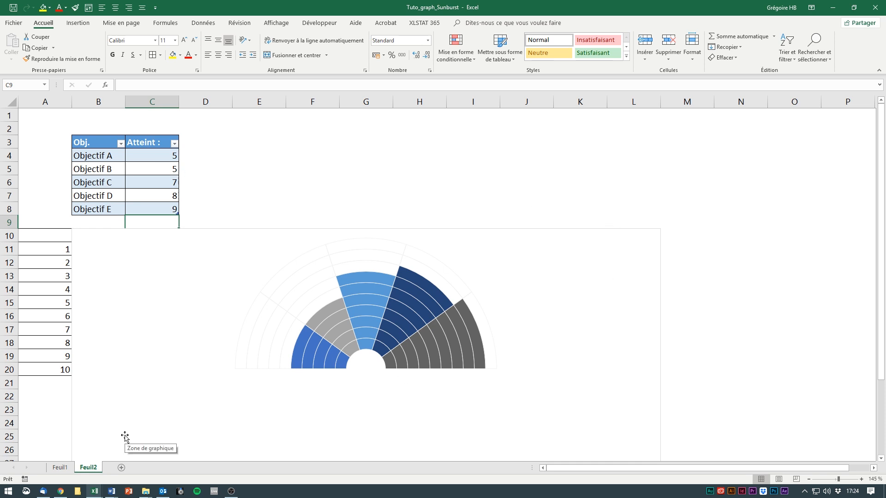
# Extend the Feuil2 chart frame over column A and up to row 9 to cover the helper table, and slightly reduce the plot area
pyautogui.click(59, 467)
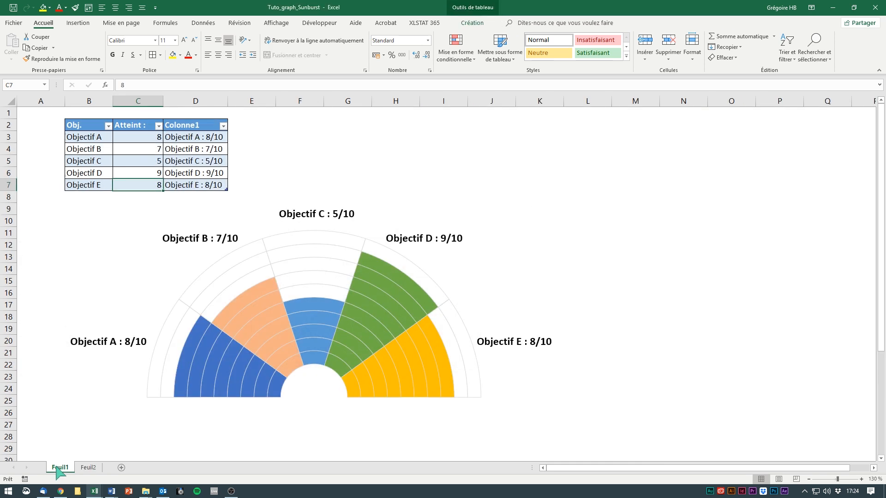
pyautogui.click(87, 467)
pyautogui.click(164, 262)
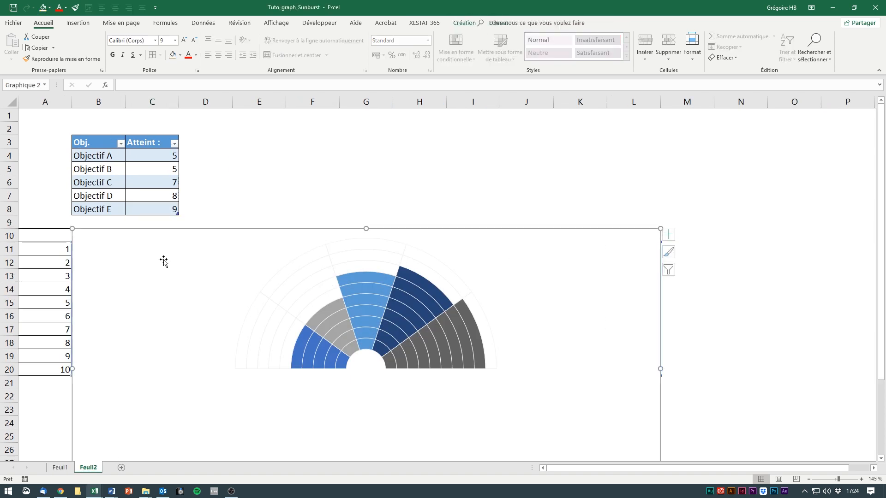
pyautogui.moveTo(72, 228); pyautogui.dragTo(11, 217)
pyautogui.click(346, 332)
pyautogui.click(443, 364)
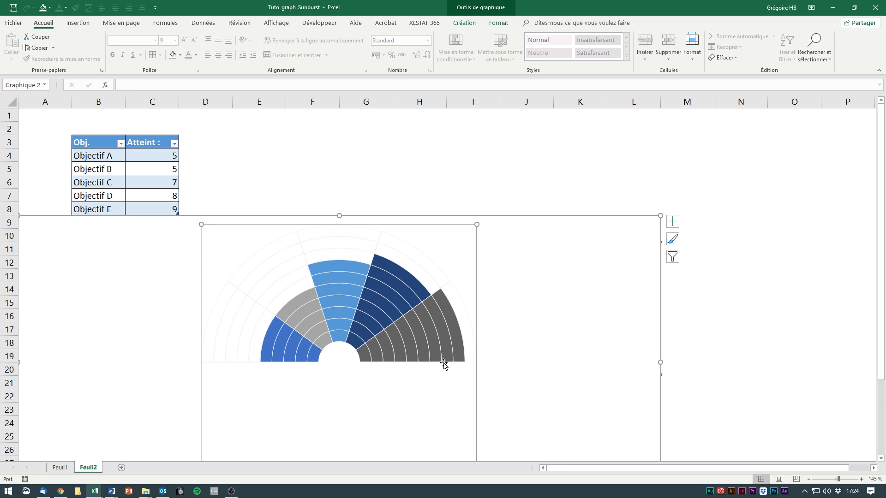
pyautogui.moveTo(475, 231); pyautogui.dragTo(475, 271)
pyautogui.click(182, 294)
pyautogui.keyDown('ctrl'); pyautogui.scroll(1, 223, 286); pyautogui.keyUp('ctrl')
pyautogui.scroll(3, 265, 288)
pyautogui.press('Escape')
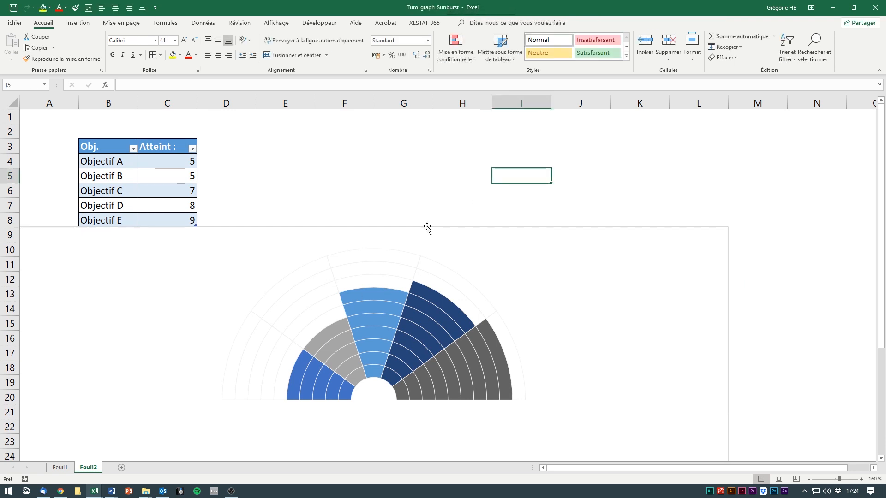
# On Feuil1, set the achieved value of Objectif E to 5 to test the example chart's linked label
pyautogui.click(60, 467)
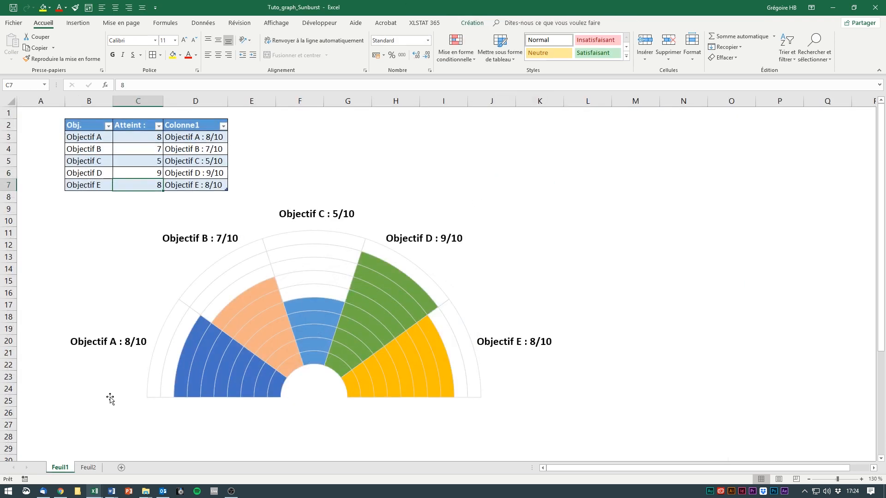
pyautogui.click(113, 343)
pyautogui.click(159, 151)
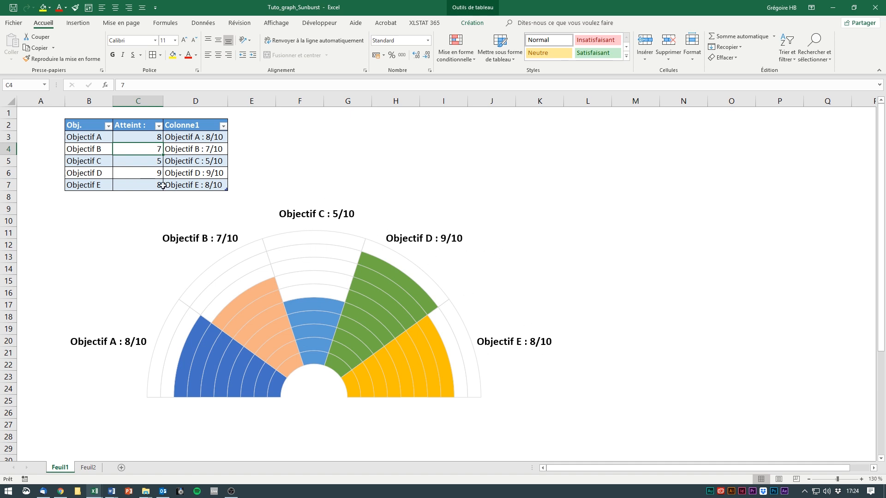
pyautogui.press('Down')
pyautogui.press('Down')
pyautogui.press('Down')
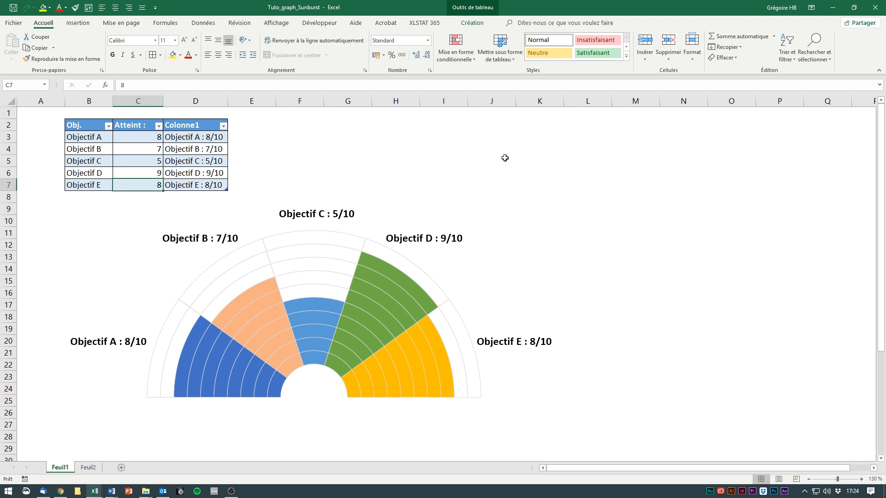
pyautogui.write('5')
pyautogui.press('Return')
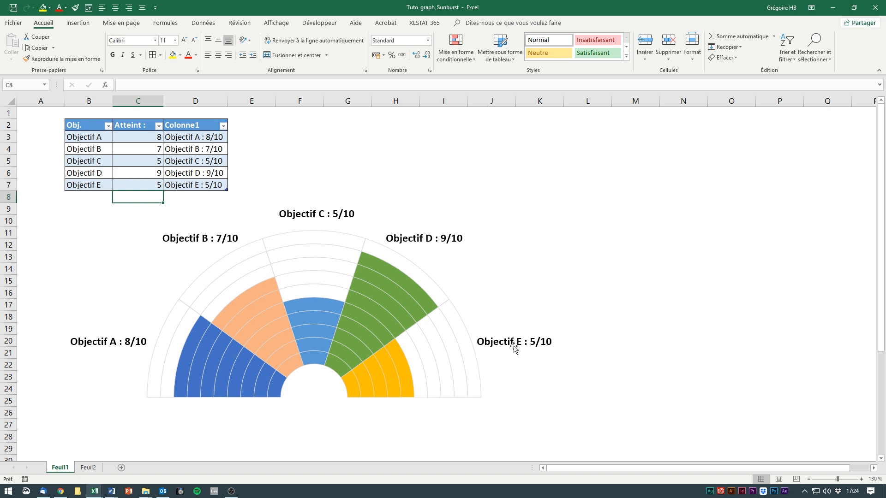
# On Feuil2, add a label column from D4 with =[@[Obj.]]&" : "&[@[Atteint :]]&"/10" and widen column D to fit the labels
pyautogui.click(90, 468)
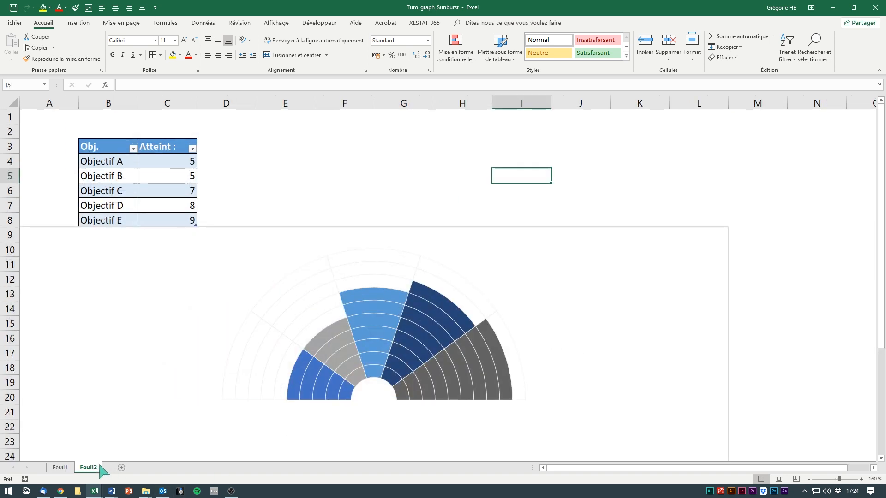
pyautogui.click(241, 159)
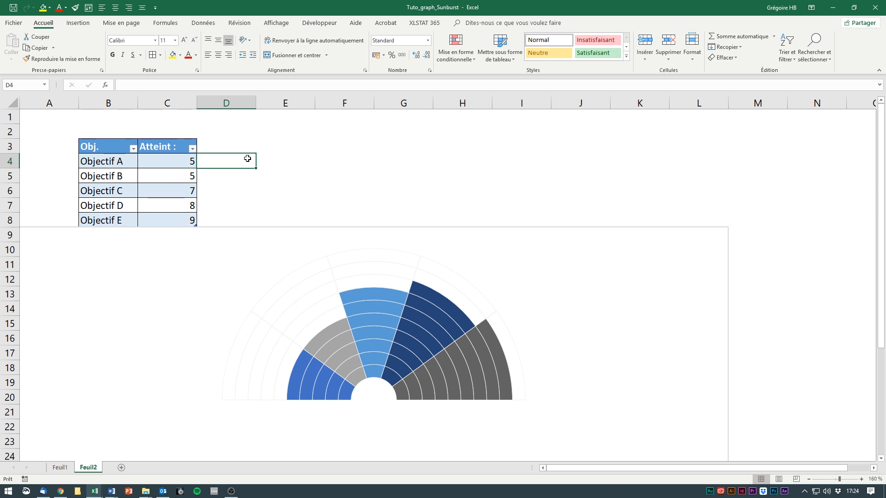
pyautogui.click(346, 149)
pyautogui.click(248, 158)
pyautogui.write('=')
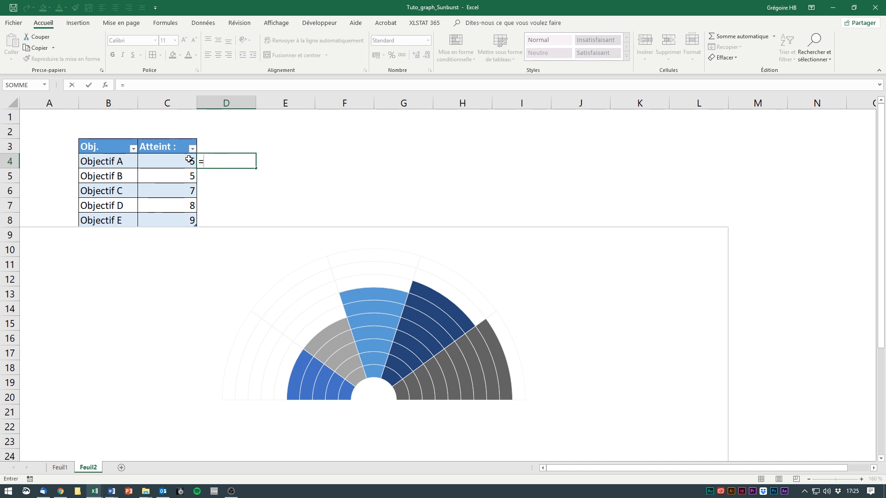
pyautogui.click(128, 164)
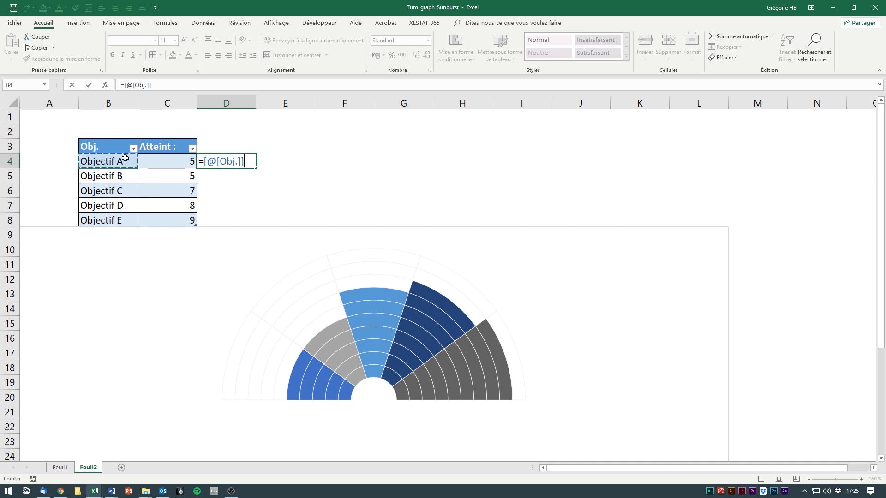
pyautogui.write('&"')
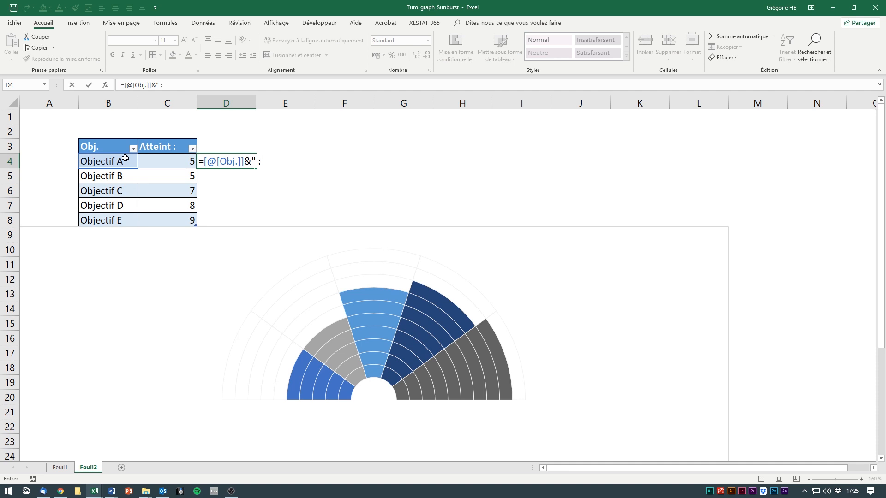
pyautogui.write(': "&')
pyautogui.click(160, 164)
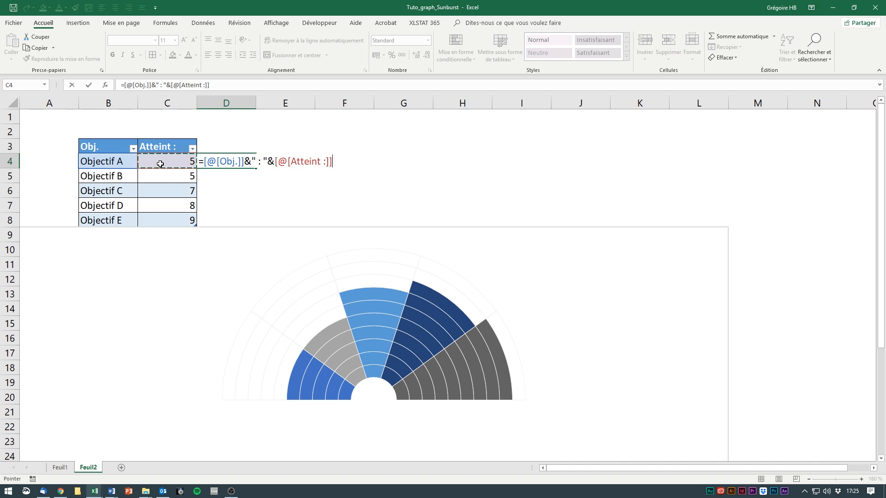
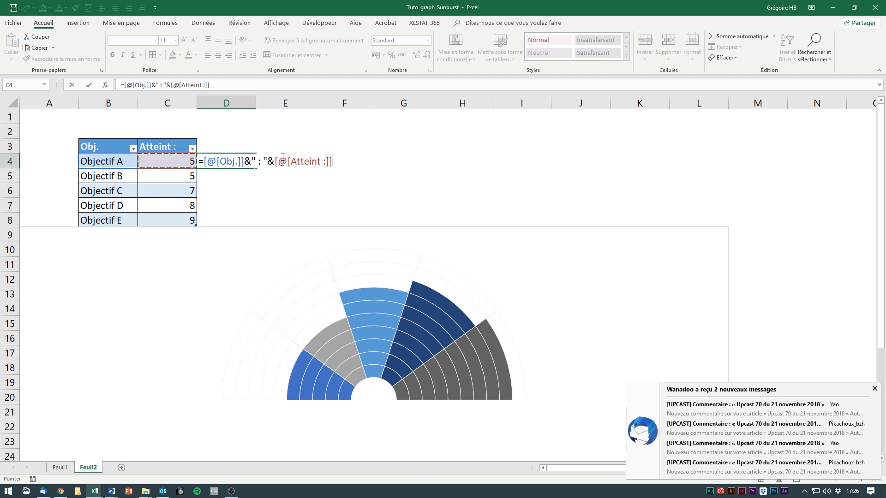
pyautogui.write('&')
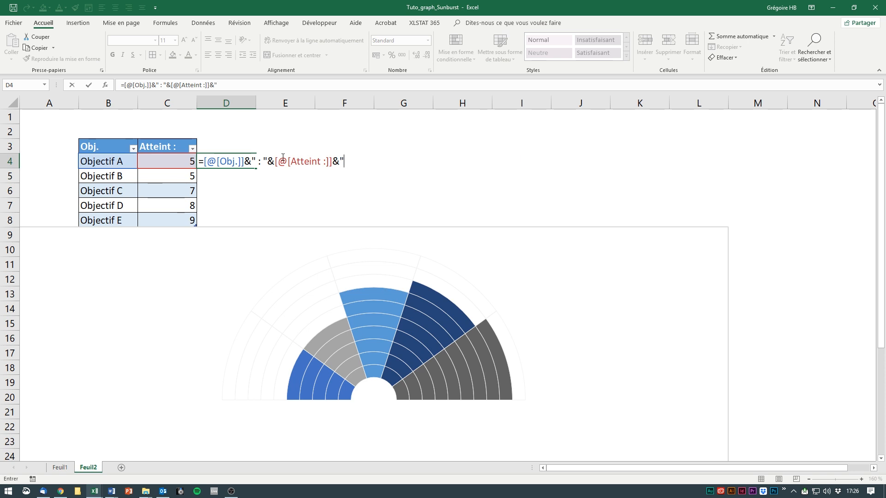
pyautogui.write('"/10')
pyautogui.press('Return')
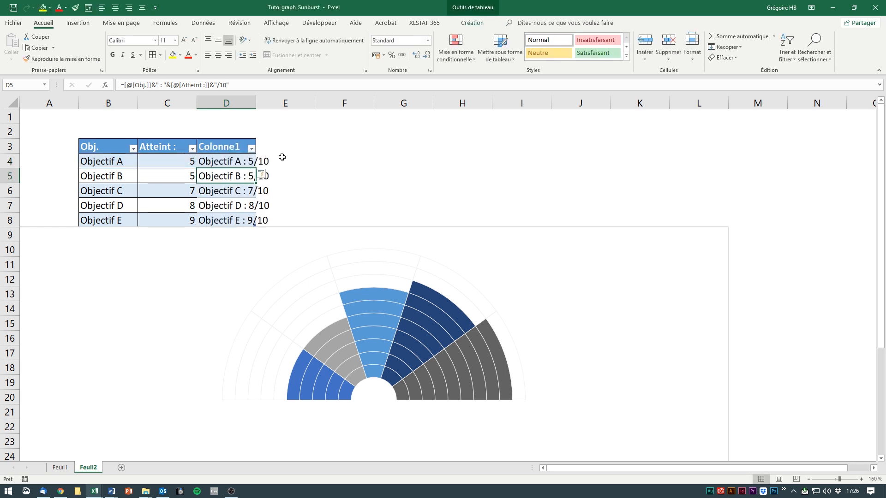
pyautogui.moveTo(256, 101); pyautogui.dragTo(276, 101)
pyautogui.moveTo(247, 149); pyautogui.dragTo(113, 215)
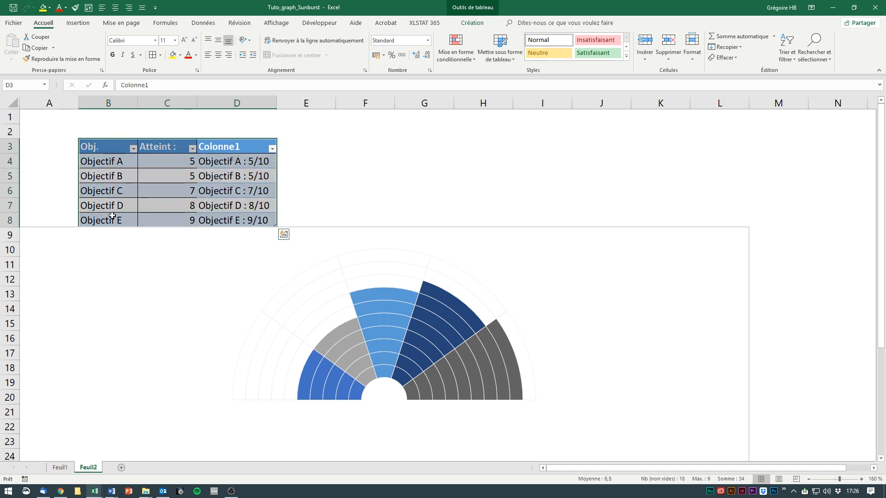
pyautogui.click(212, 156)
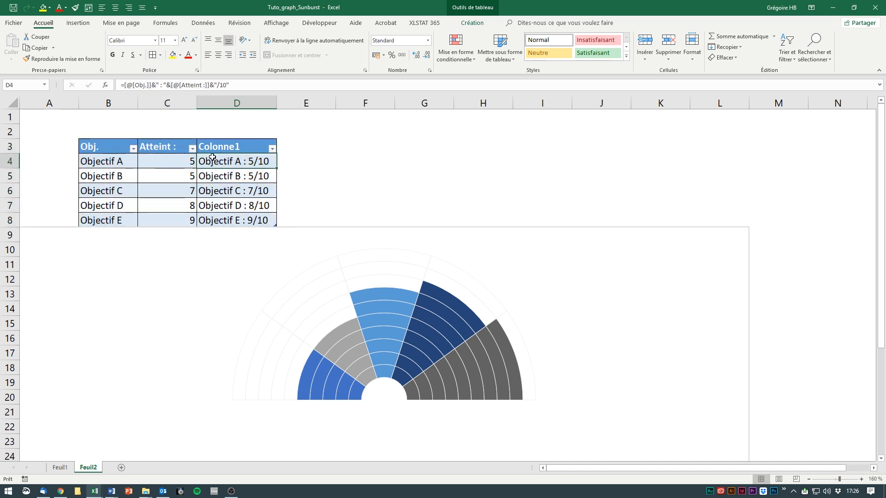
pyautogui.moveTo(121, 149); pyautogui.dragTo(255, 220)
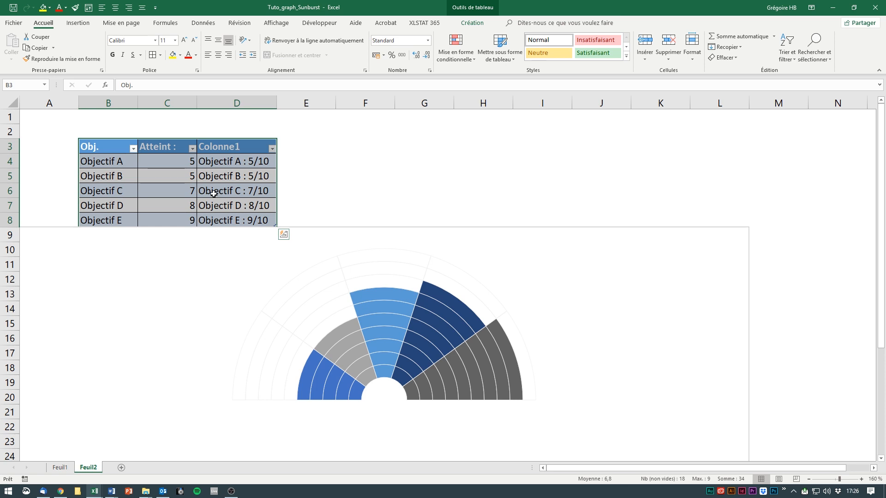
pyautogui.click(464, 25)
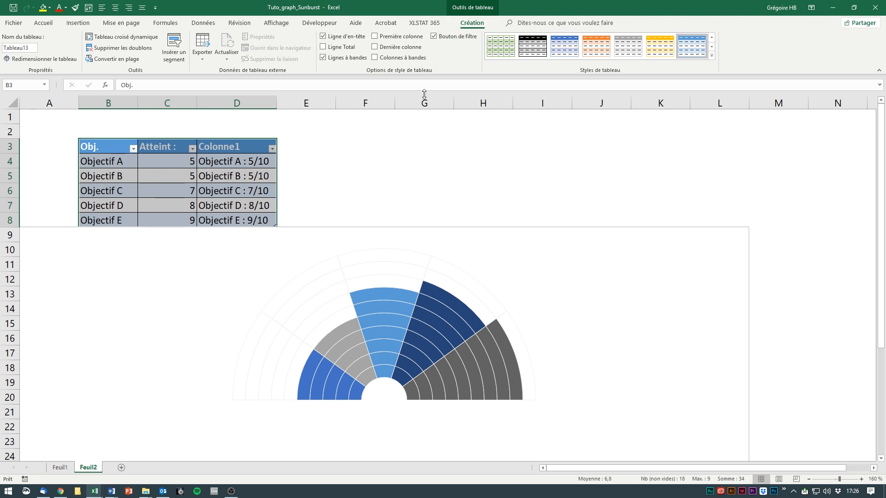
pyautogui.click(412, 158)
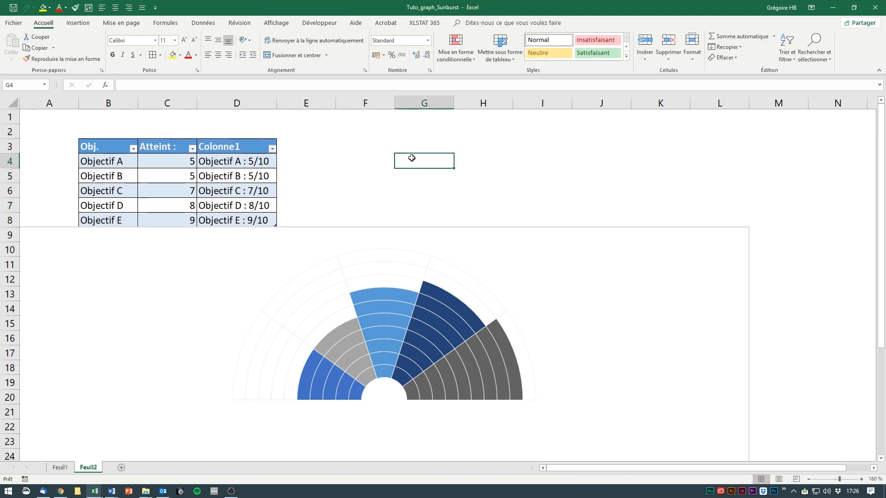
# Examine the quoted text and & operators in the D4 label formula, leaving the formula as it is
pyautogui.click(215, 166)
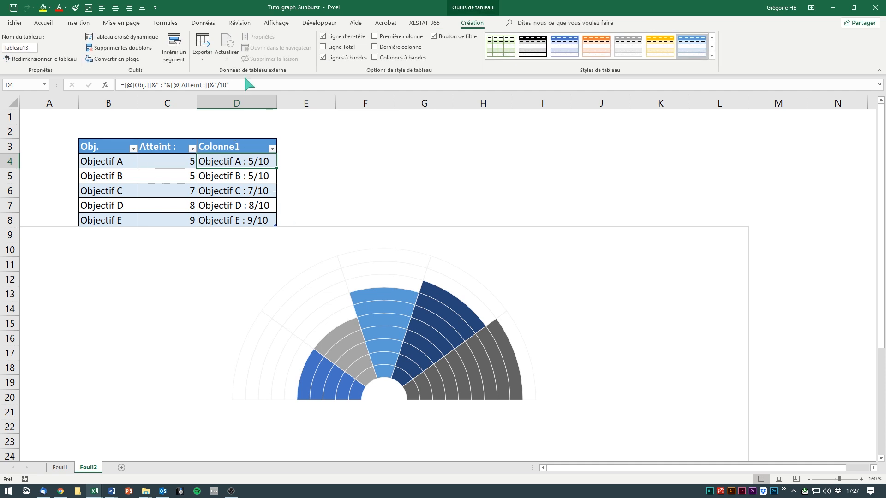
pyautogui.doubleClick(256, 161)
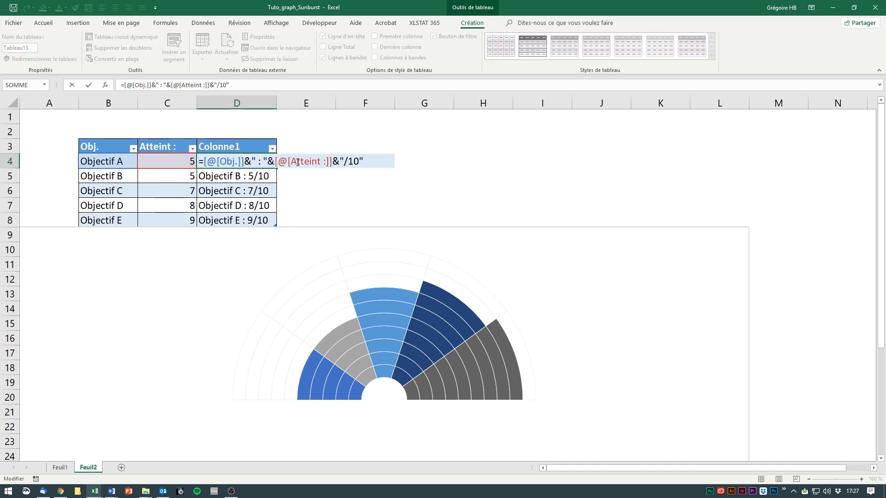
pyautogui.click(344, 161)
pyautogui.moveTo(345, 159); pyautogui.dragTo(362, 160)
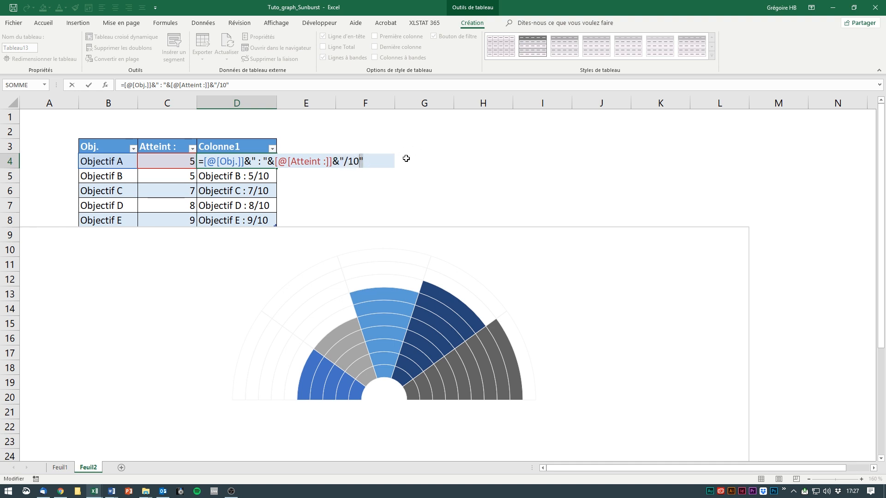
pyautogui.moveTo(340, 161); pyautogui.dragTo(334, 161)
pyautogui.moveTo(273, 161); pyautogui.dragTo(267, 163)
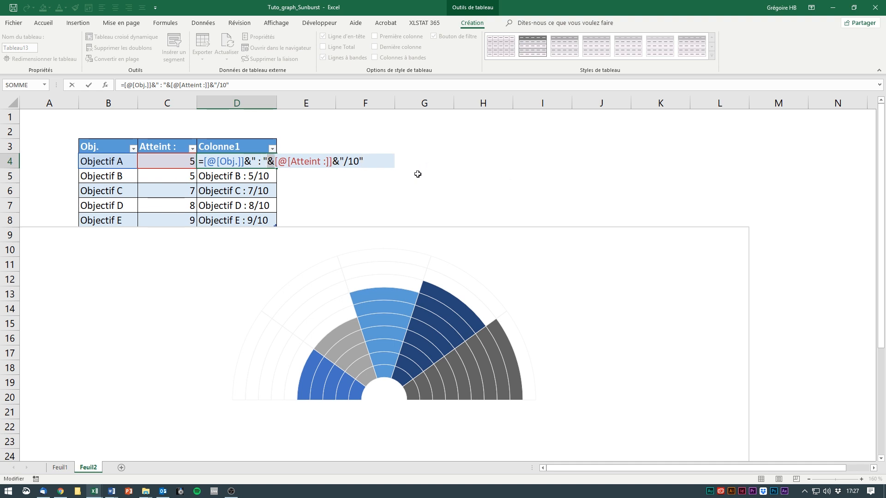
pyautogui.press('Escape')
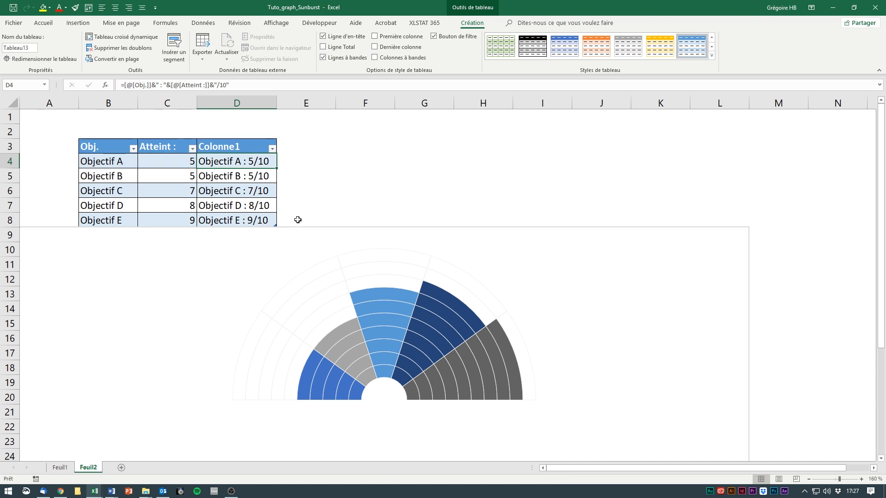
# Draw a text box about 3.4 cm wide beside the chart's Objectif A segment and link it to cell D4
pyautogui.click(551, 352)
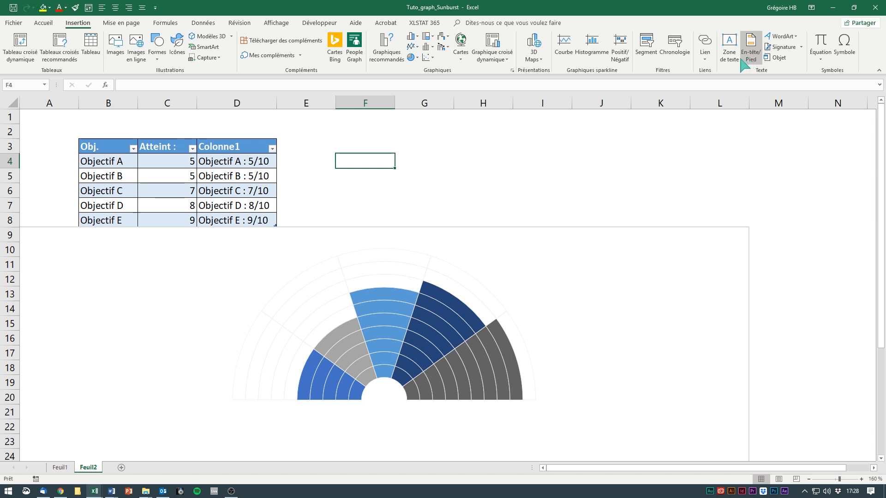
pyautogui.click(729, 48)
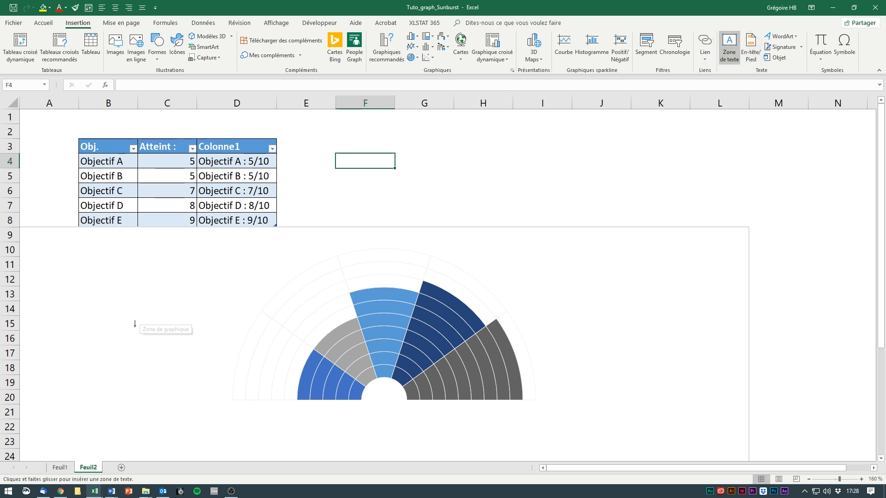
pyautogui.moveTo(128, 328); pyautogui.dragTo(224, 355)
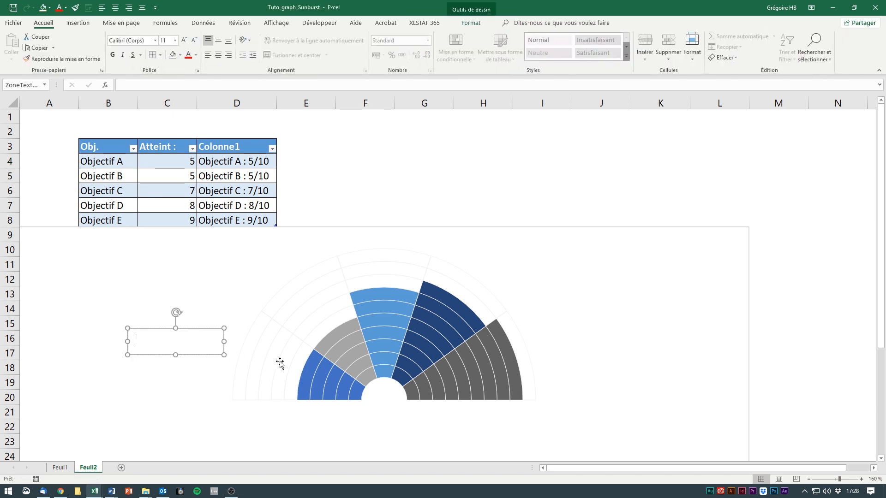
pyautogui.click(219, 328)
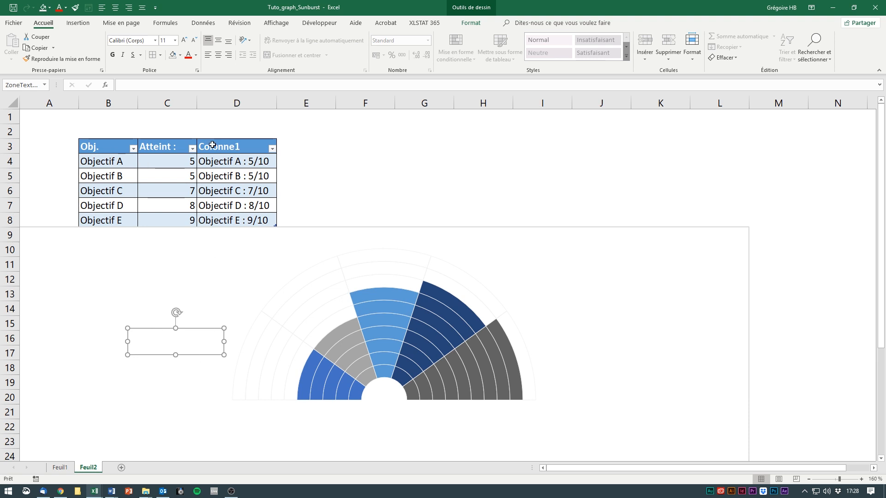
pyautogui.click(134, 85)
pyautogui.write('=')
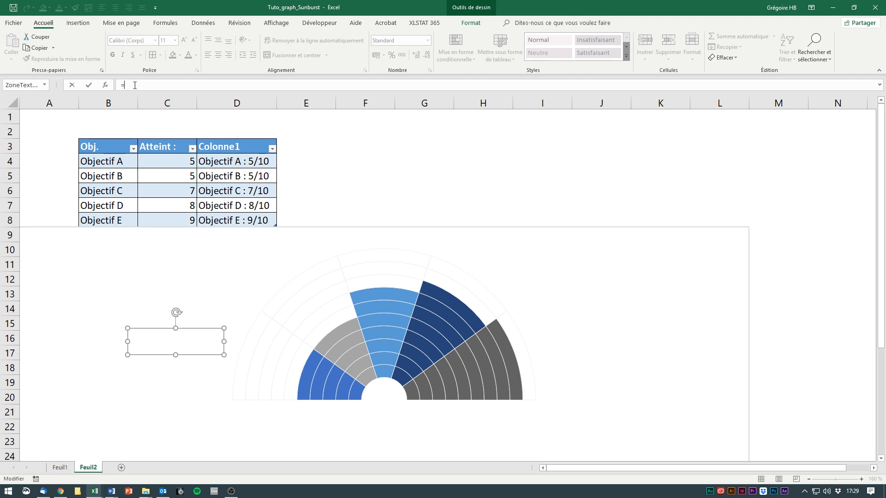
pyautogui.write('D4')
pyautogui.press('Return')
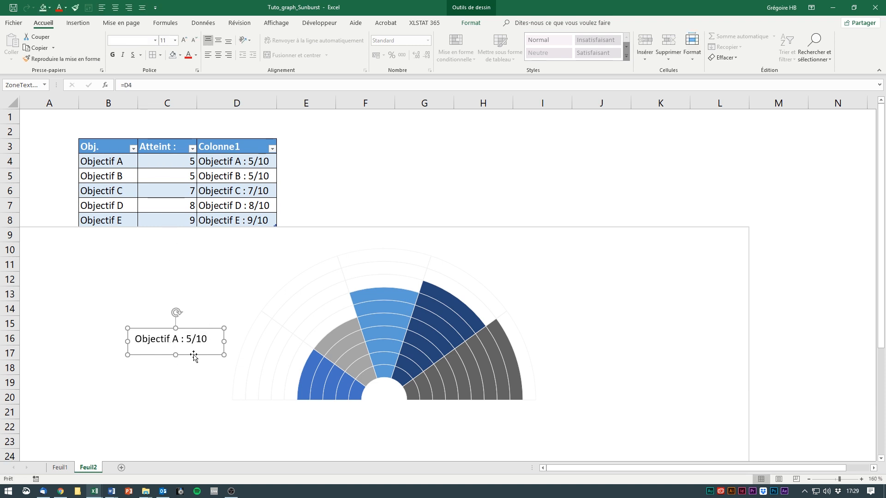
# Format the Objectif A label in bold 16 pt Calibri and heighten its text box to about 1.8 cm
pyautogui.click(156, 41)
pyautogui.click(137, 72)
pyautogui.click(183, 40)
pyautogui.click(184, 40)
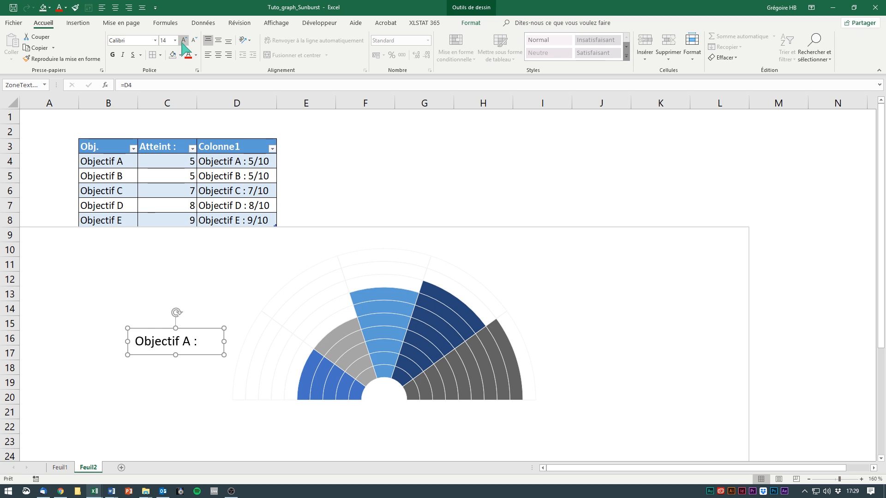
pyautogui.click(194, 40)
pyautogui.click(112, 54)
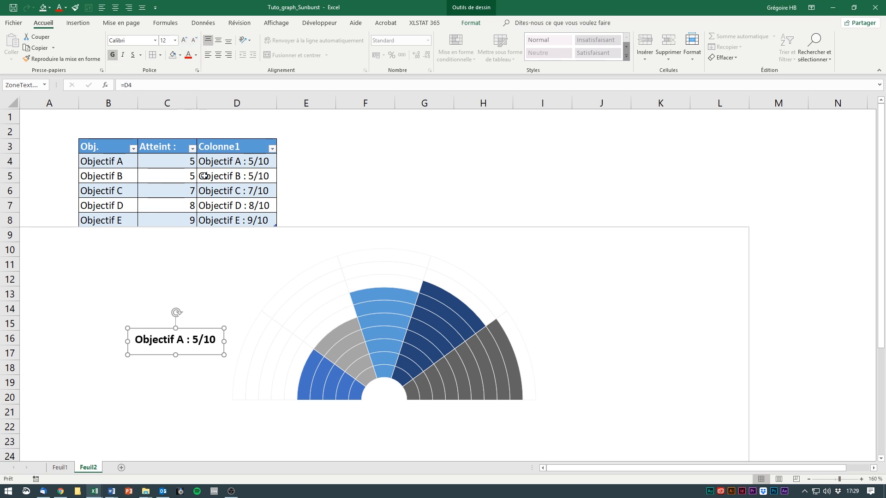
pyautogui.click(184, 40)
pyautogui.click(183, 40)
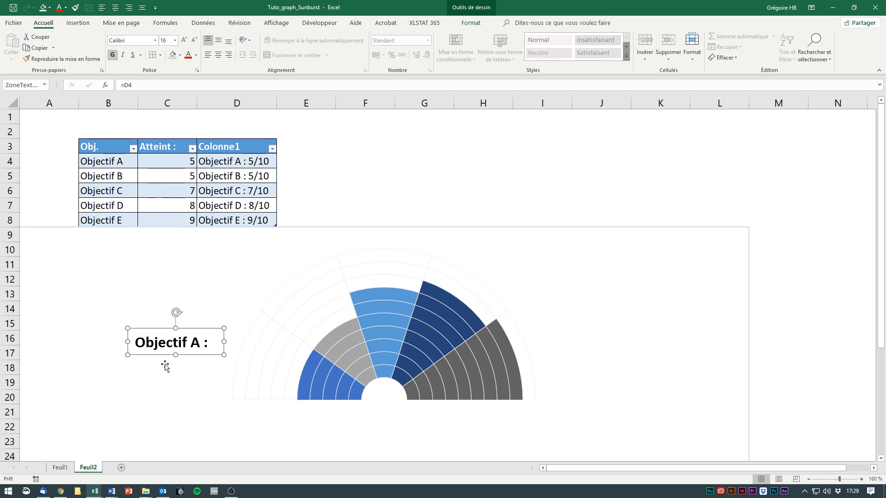
pyautogui.moveTo(176, 354); pyautogui.dragTo(176, 378)
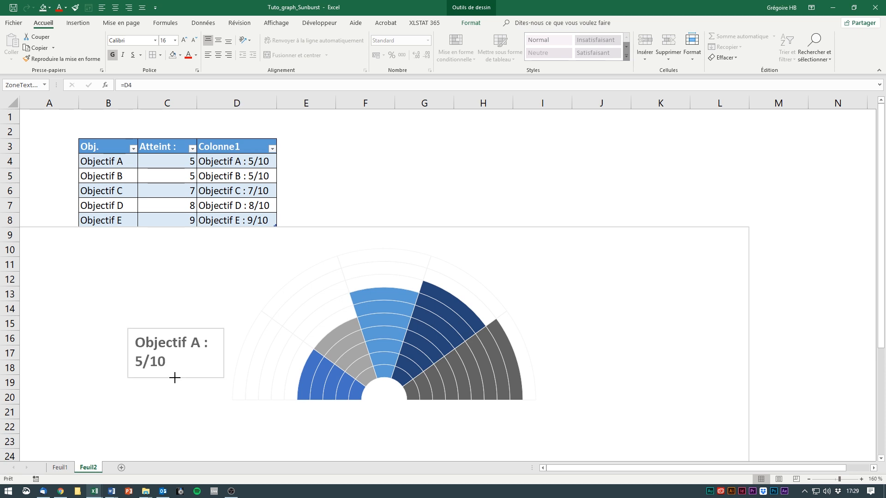
# Enable "Ajuster la forme au texte" in the Objectif A text box's shape format options
pyautogui.rightClick(223, 353)
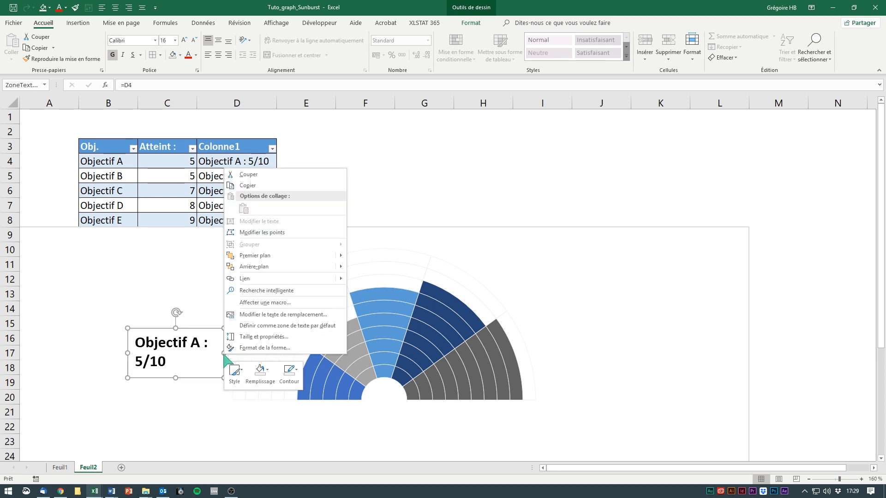
pyautogui.click(247, 351)
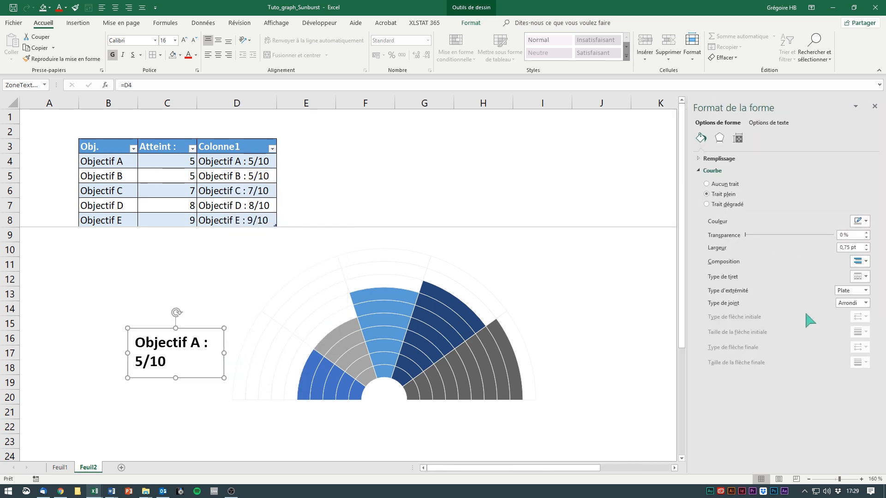
pyautogui.click(738, 137)
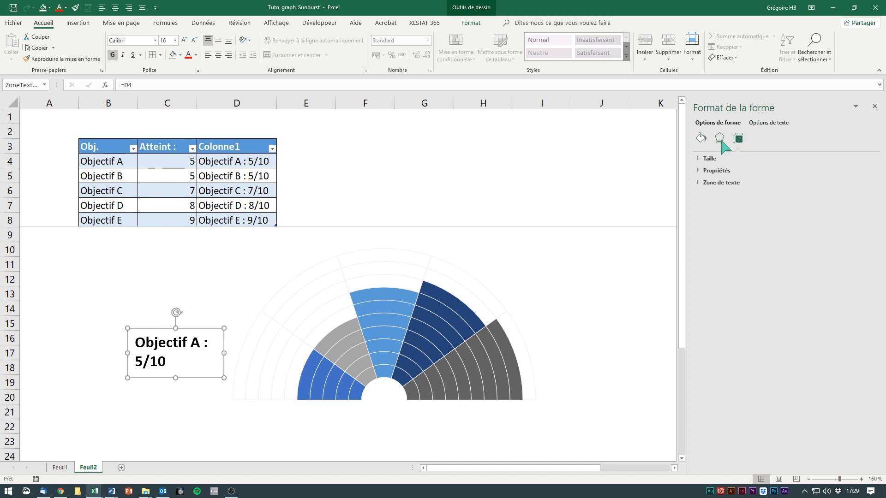
pyautogui.click(700, 159)
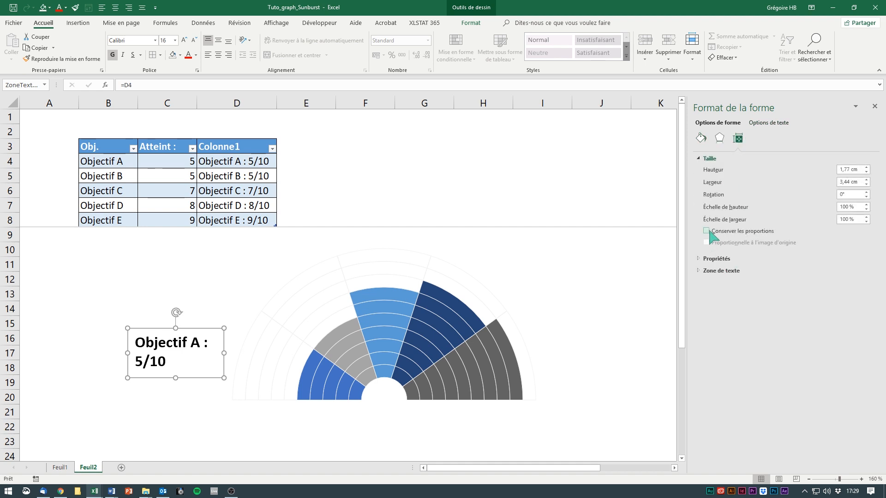
pyautogui.click(701, 271)
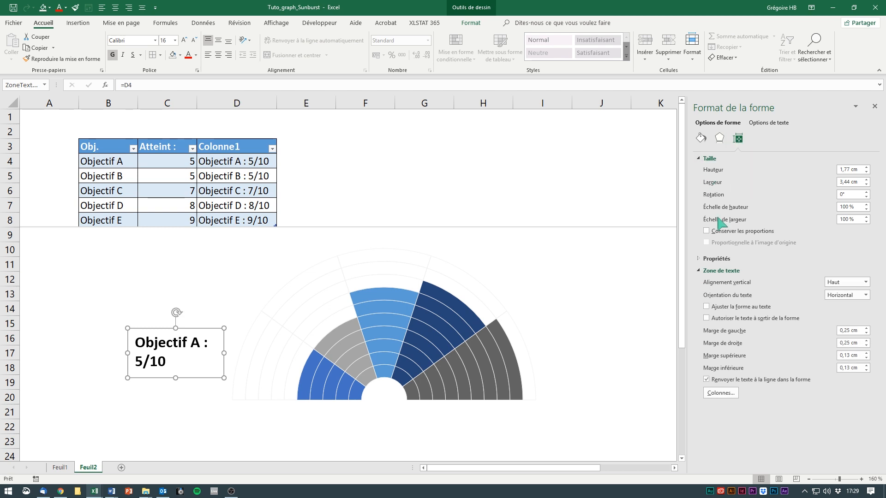
pyautogui.click(705, 306)
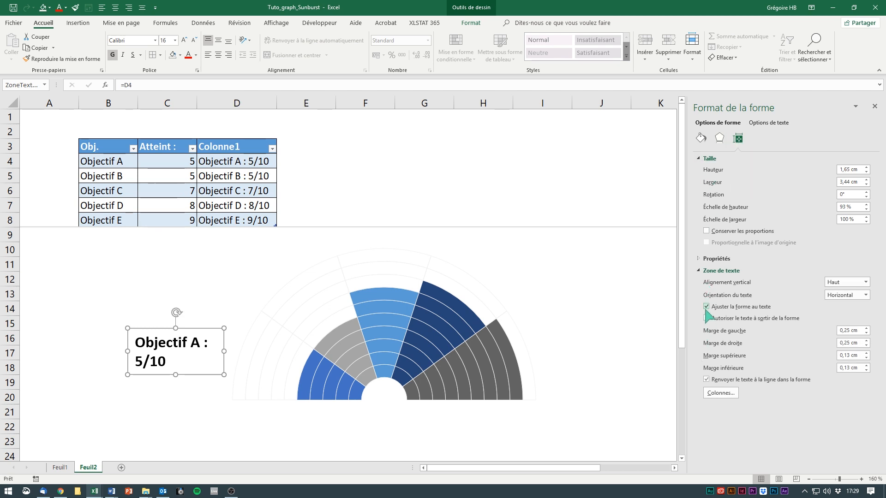
# Turn off text wrapping in the Objectif A text box, place it beside its chart segment and right-align its text
pyautogui.click(706, 379)
pyautogui.moveTo(243, 357); pyautogui.dragTo(220, 364)
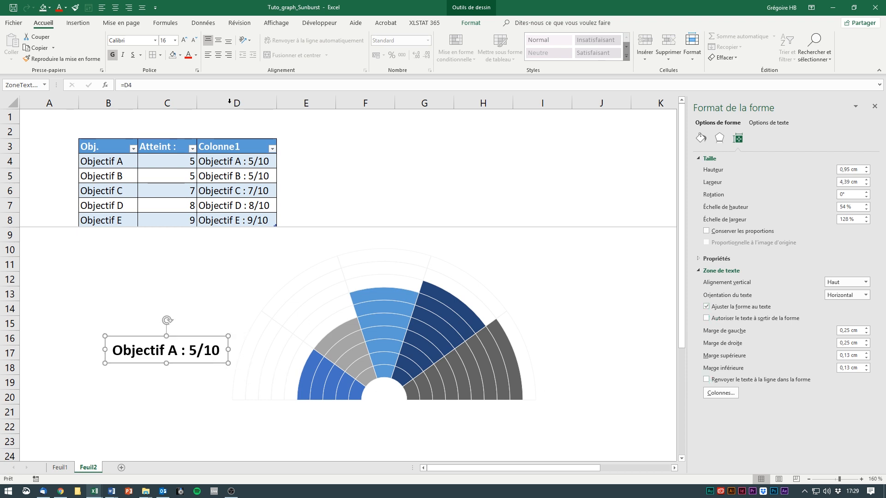
pyautogui.click(228, 55)
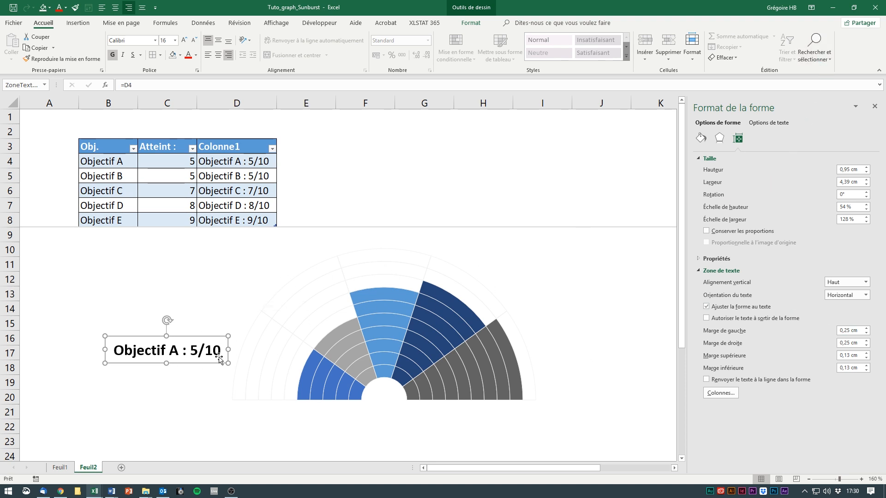
pyautogui.click(874, 106)
# Duplicate the Objectif A label above the Objectif B segment and link the copy to cell D5
pyautogui.moveTo(150, 352); pyautogui.dragTo(229, 277)
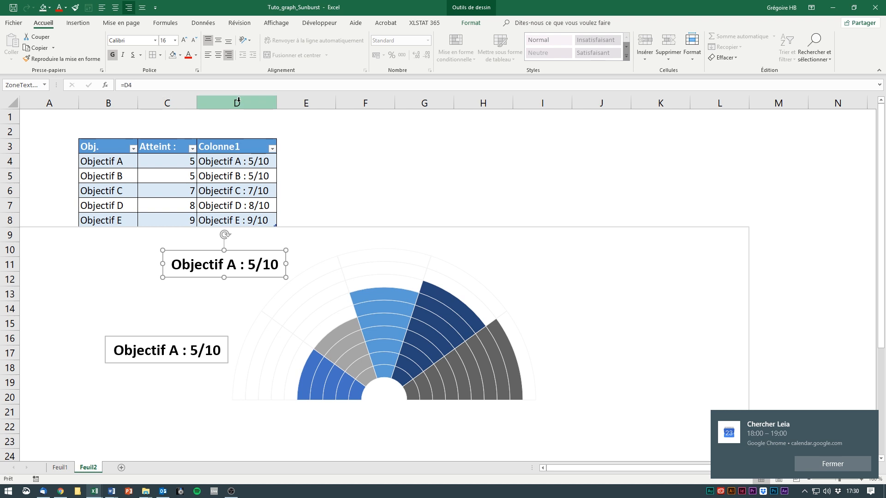
pyautogui.click(145, 88)
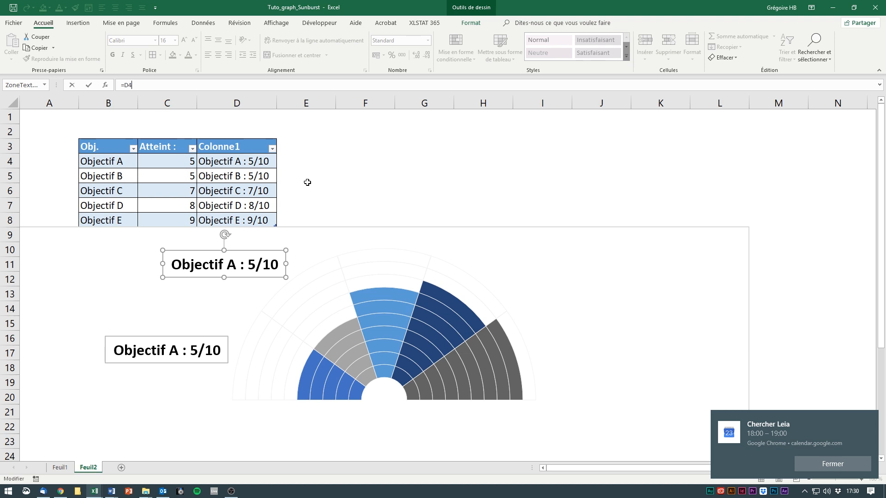
pyautogui.click(840, 463)
pyautogui.click(146, 84)
pyautogui.press('BackSpace')
pyautogui.write('5')
pyautogui.press('Return')
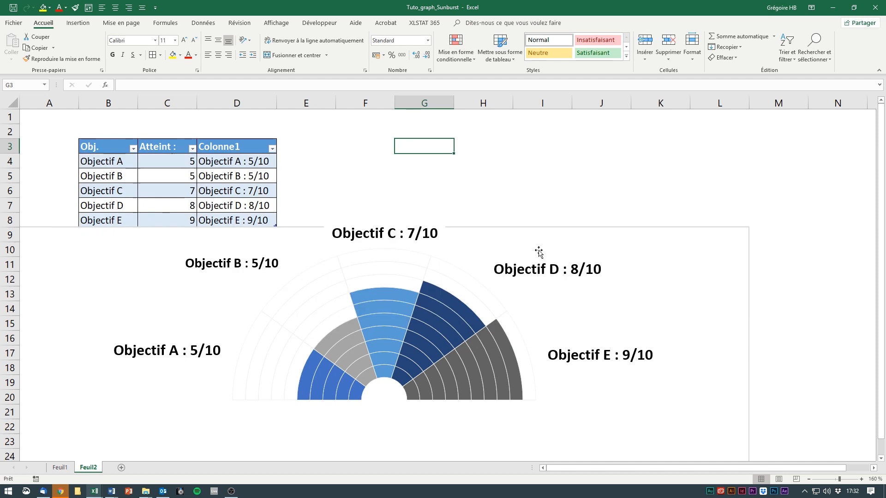
# Remove the outline around the sunburst chart's chart area
pyautogui.click(583, 237)
pyautogui.click(463, 23)
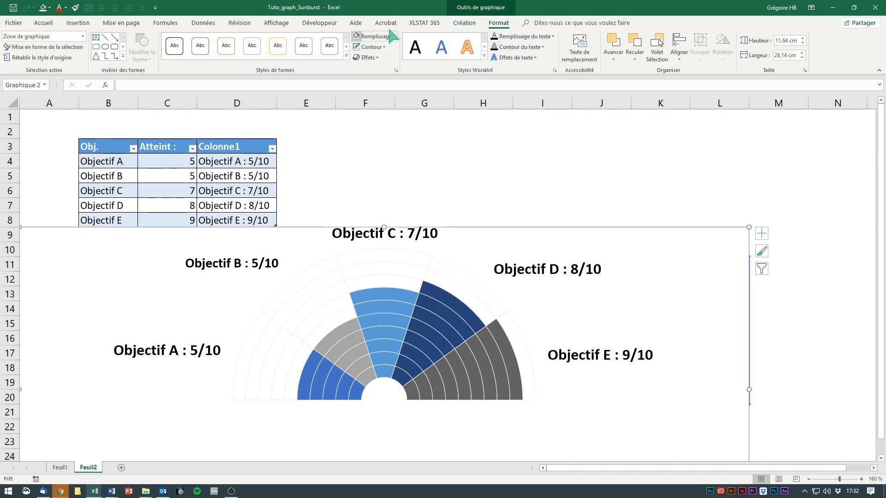
pyautogui.click(516, 144)
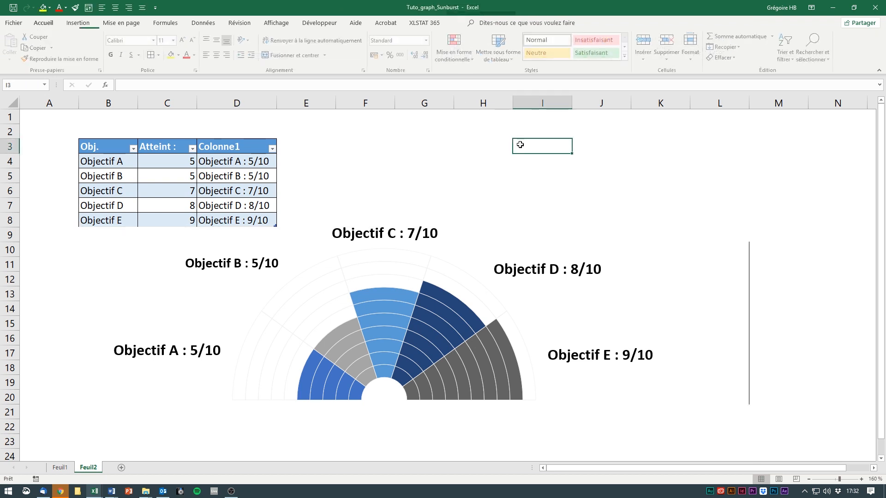
# Select the range A9:M22 behind the chart to examine the helper data hidden there
pyautogui.click(773, 289)
pyautogui.moveTo(772, 226); pyautogui.dragTo(779, 429)
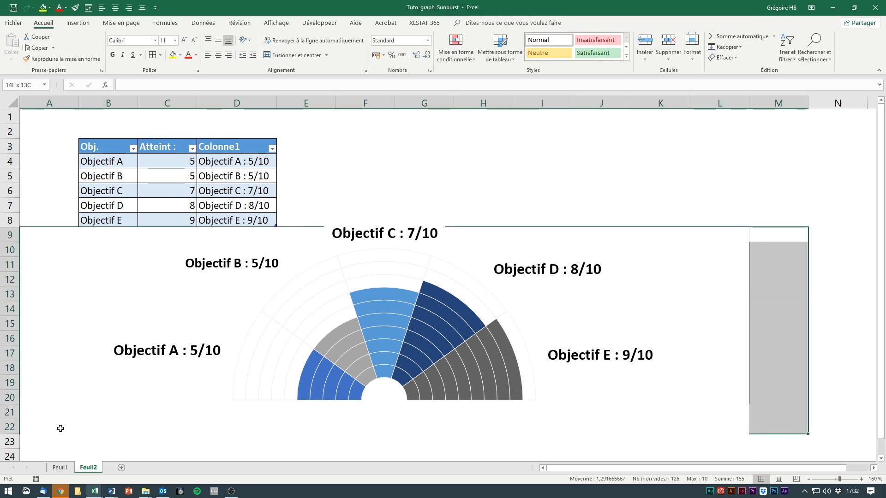
pyautogui.click(641, 206)
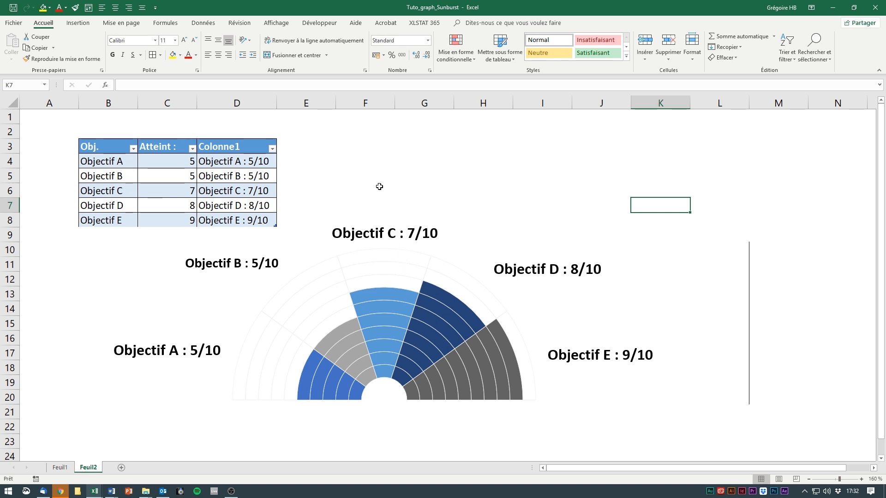
pyautogui.click(410, 229)
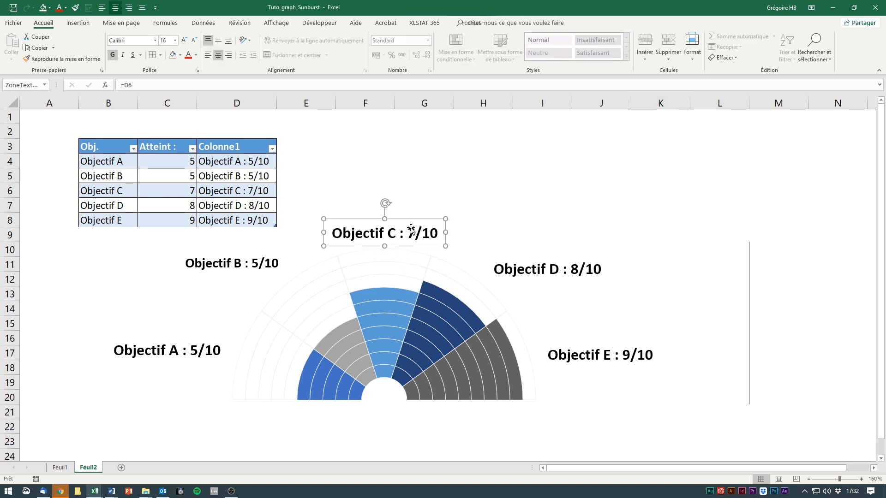
pyautogui.keyDown('shift'); pyautogui.click(224, 273); pyautogui.keyUp('shift')
pyautogui.keyDown('shift'); pyautogui.click(196, 347); pyautogui.keyUp('shift')
pyautogui.keyDown('shift'); pyautogui.click(521, 266); pyautogui.keyUp('shift')
pyautogui.keyDown('shift'); pyautogui.click(575, 357); pyautogui.keyUp('shift')
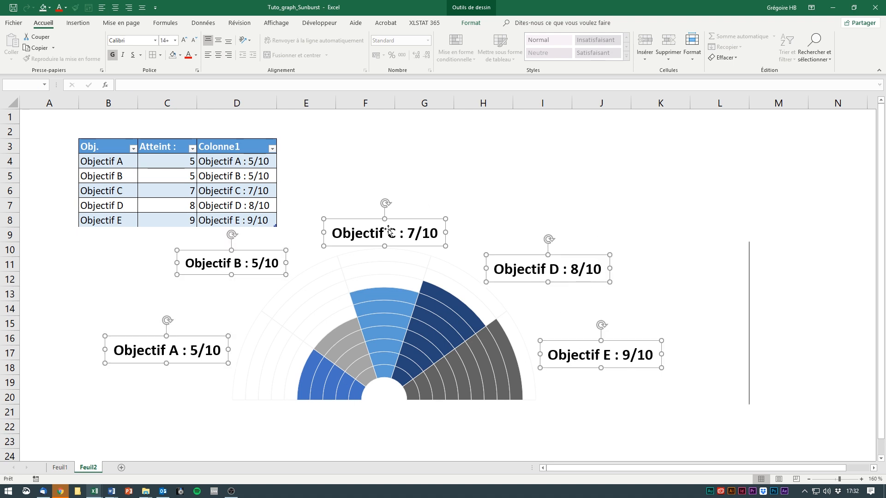
pyautogui.click(350, 204)
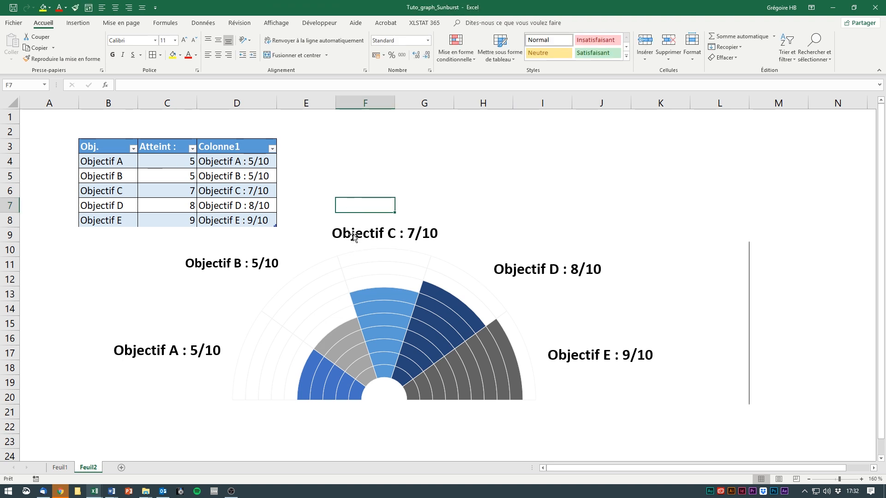
# Set the font size of all five Objectif labels to 16 pt
pyautogui.click(354, 239)
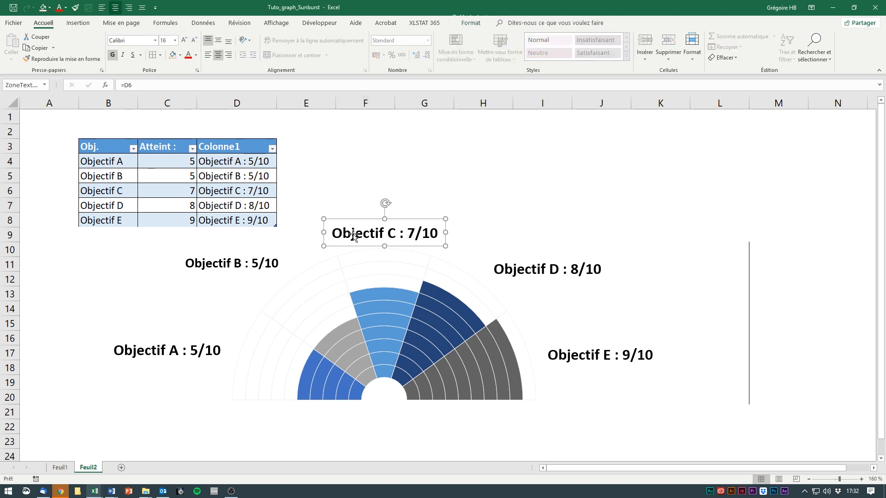
pyautogui.keyDown('shift'); pyautogui.click(255, 262); pyautogui.keyUp('shift')
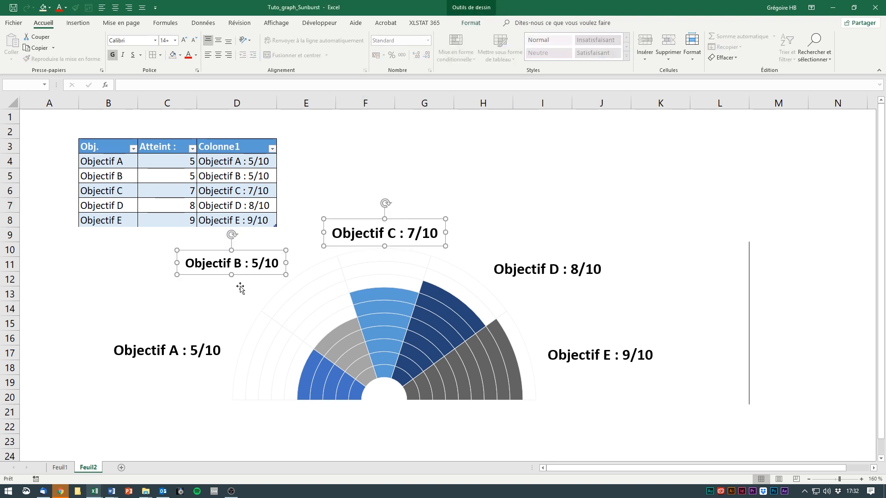
pyautogui.keyDown('shift'); pyautogui.click(210, 353); pyautogui.keyUp('shift')
pyautogui.keyDown('shift'); pyautogui.click(526, 274); pyautogui.keyUp('shift')
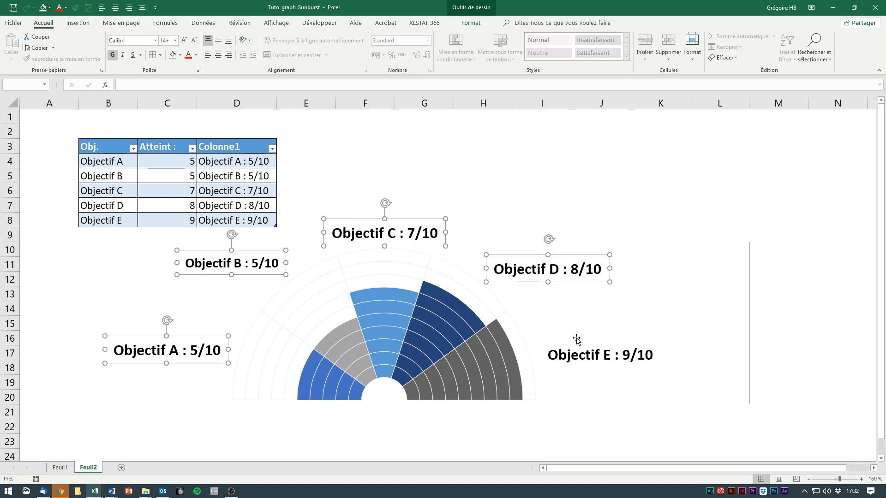
pyautogui.keyDown('shift'); pyautogui.click(578, 352); pyautogui.keyUp('shift')
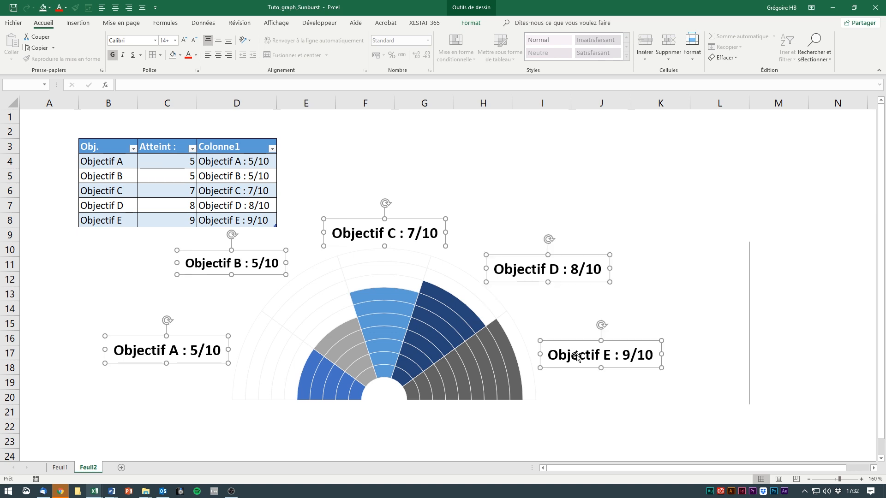
pyautogui.click(175, 41)
pyautogui.click(166, 111)
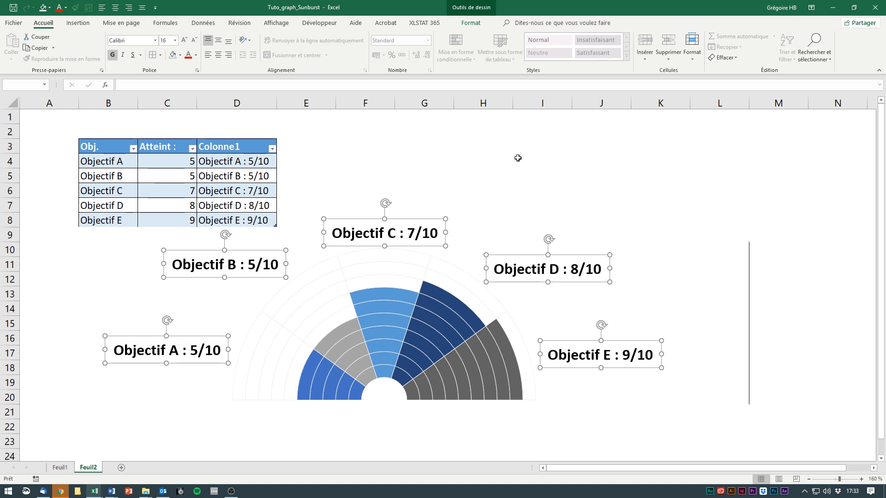
# Group the five Objectif labels with the sunburst chart and move the group clear below the table
pyautogui.keyDown('ctrl'); pyautogui.click(643, 242); pyautogui.keyUp('ctrl')
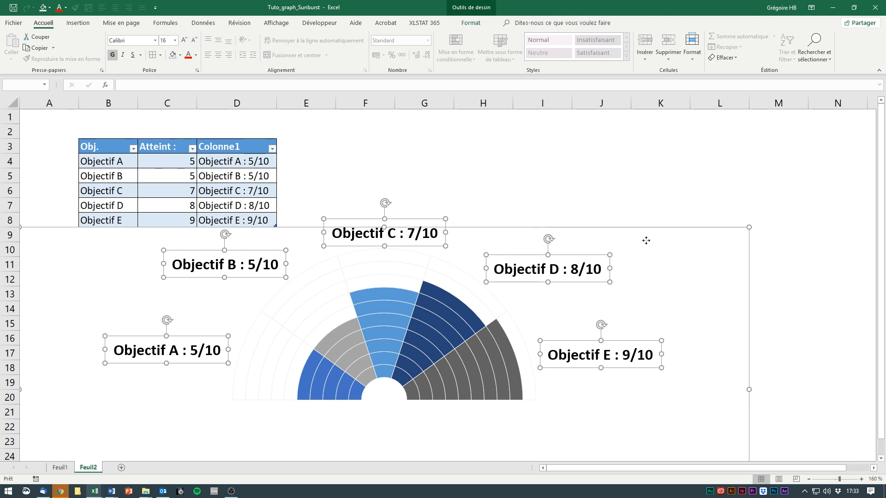
pyautogui.scroll(-3, 290, 344)
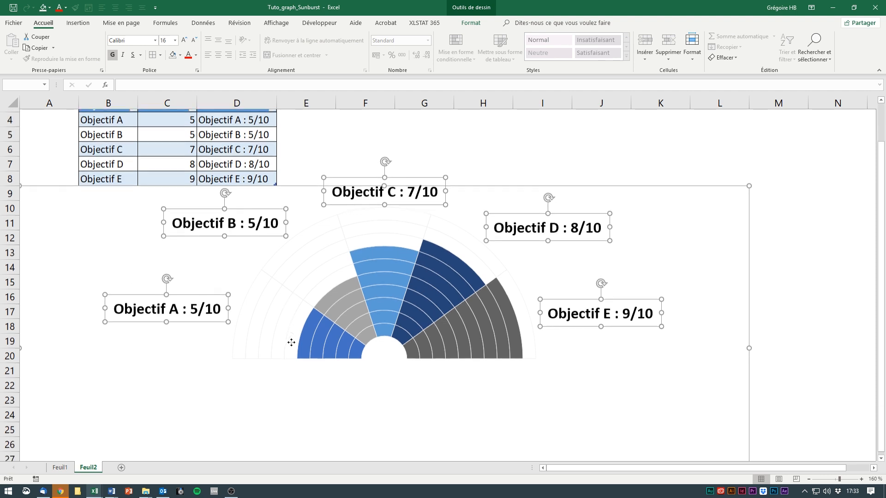
pyautogui.scroll(1, 435, 333)
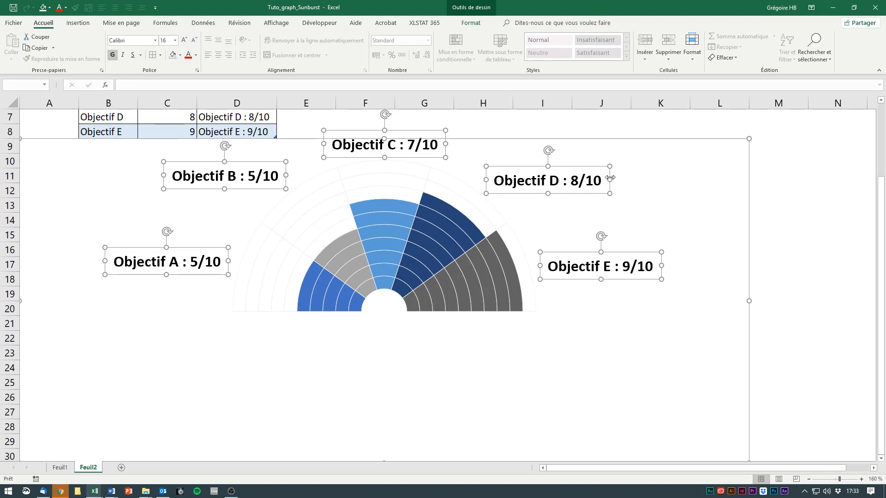
pyautogui.rightClick(609, 193)
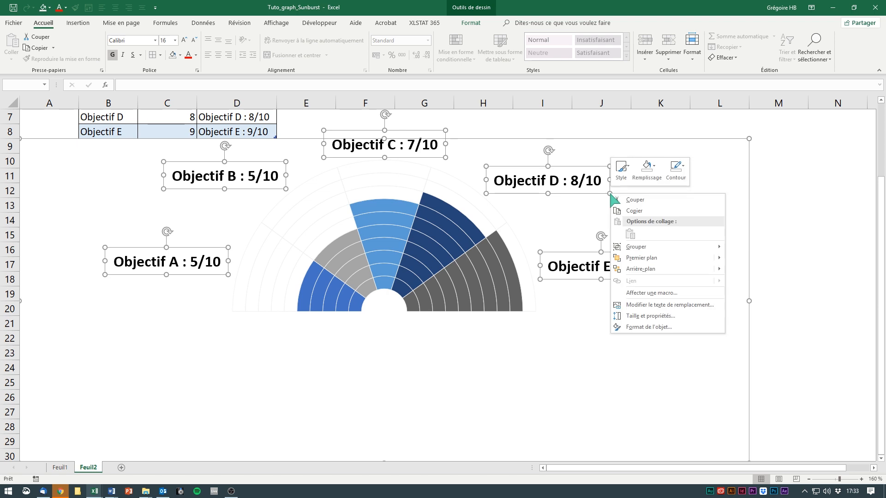
pyautogui.moveTo(654, 249)
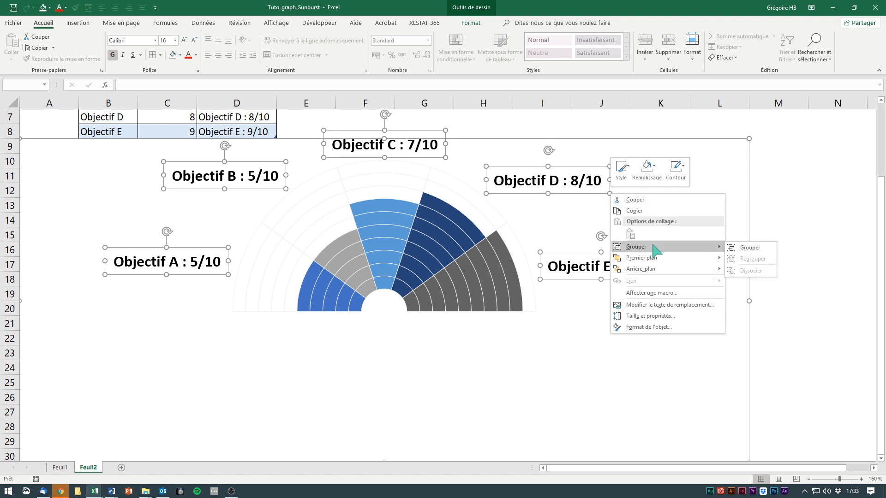
pyautogui.click(738, 248)
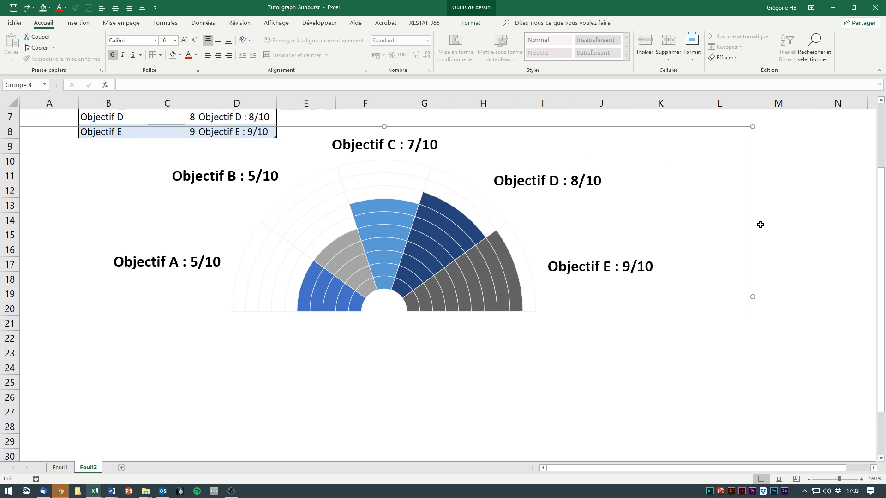
pyautogui.moveTo(368, 130); pyautogui.dragTo(171, 182)
pyautogui.moveTo(292, 184)
pyautogui.mouseDown()
pyautogui.moveTo(290, 233)
pyautogui.moveTo(286, 192)
pyautogui.moveTo(281, 215)
pyautogui.moveTo(278, 189)
pyautogui.mouseUp()
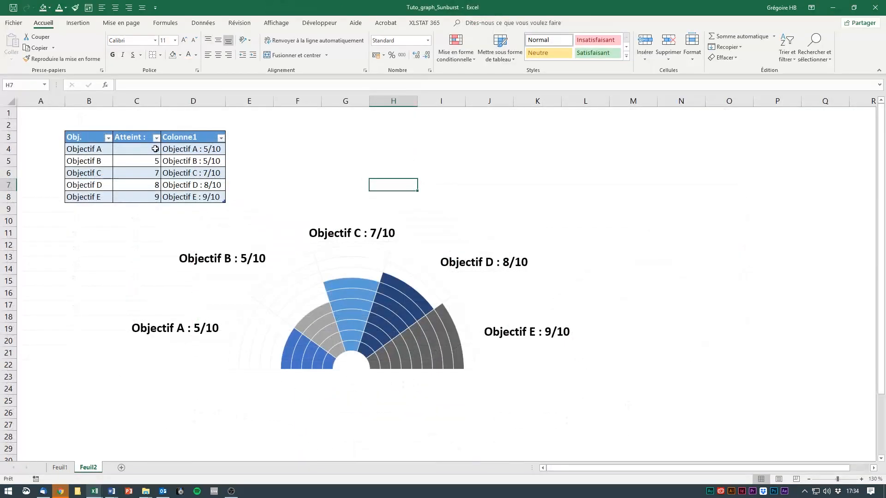
# Change the Atteint values of Objectif A to E to 10, 3, 8, 3 and 5 to test the dynamic chart
pyautogui.click(137, 149)
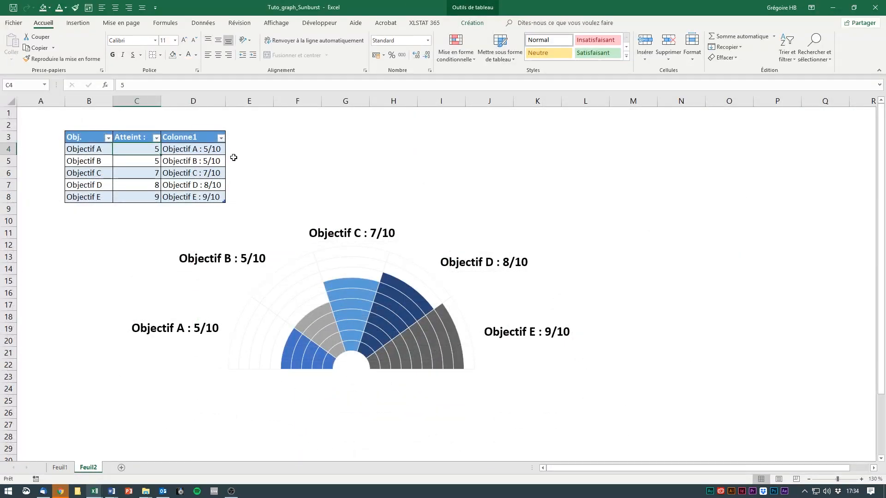
pyautogui.write('10')
pyautogui.press('Return')
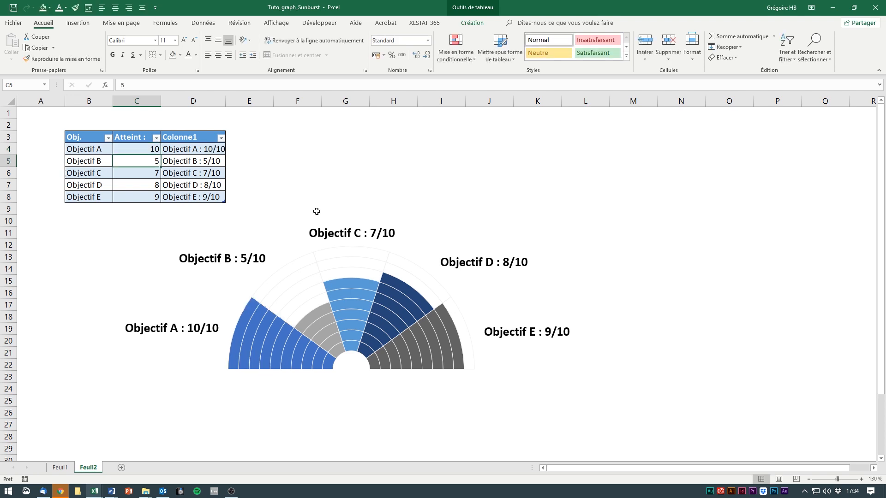
pyautogui.write('3')
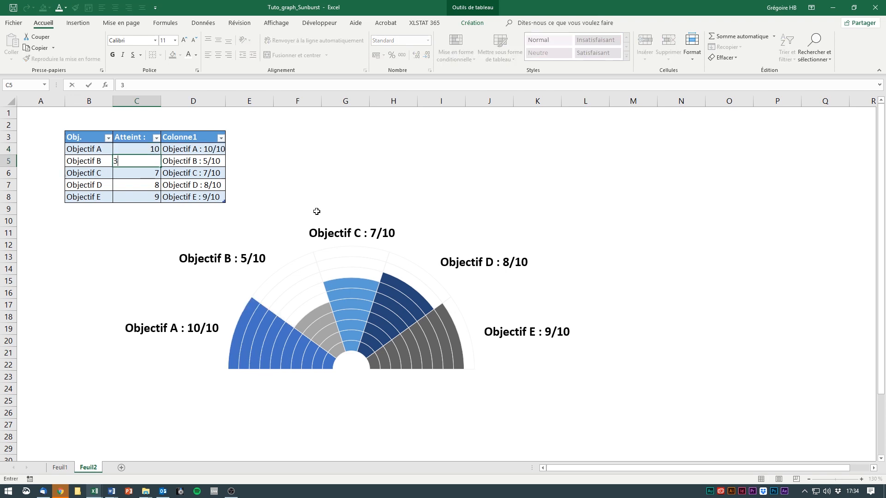
pyautogui.press('Return')
pyautogui.write('8')
pyautogui.press('Return')
pyautogui.write('3')
pyautogui.press('Return')
pyautogui.write('5')
pyautogui.press('Return')
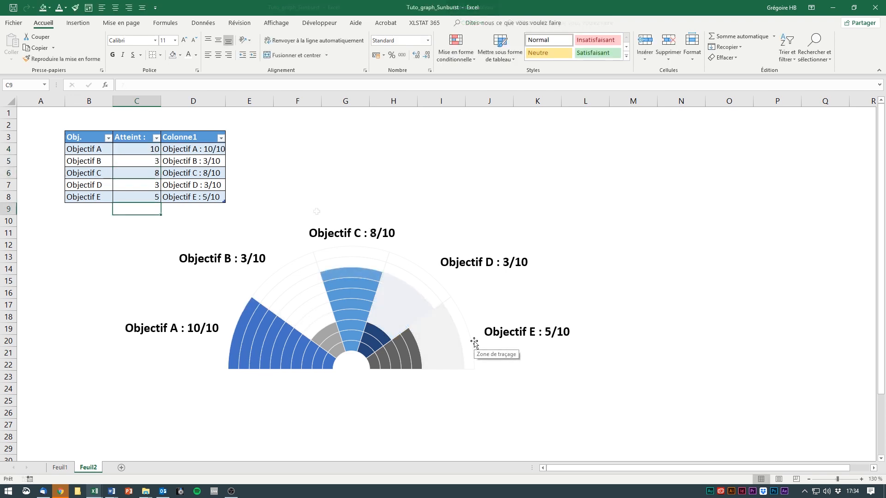